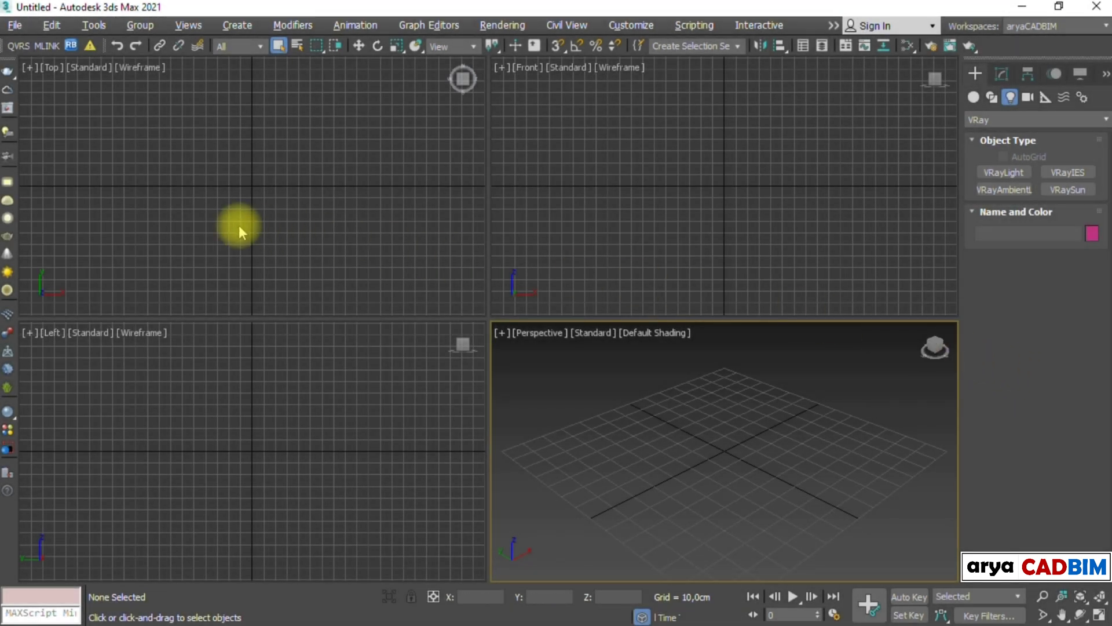
# Place a V-Ray dome light near the origin in the Top view
pyautogui.click(8, 201)
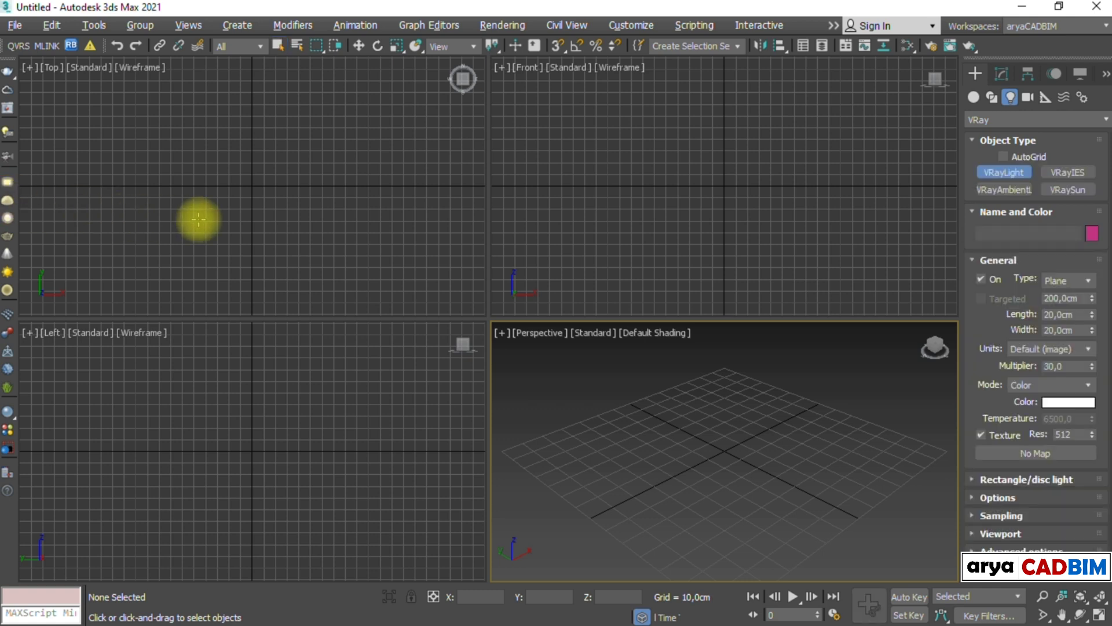
pyautogui.click(267, 196)
pyautogui.press('Escape')
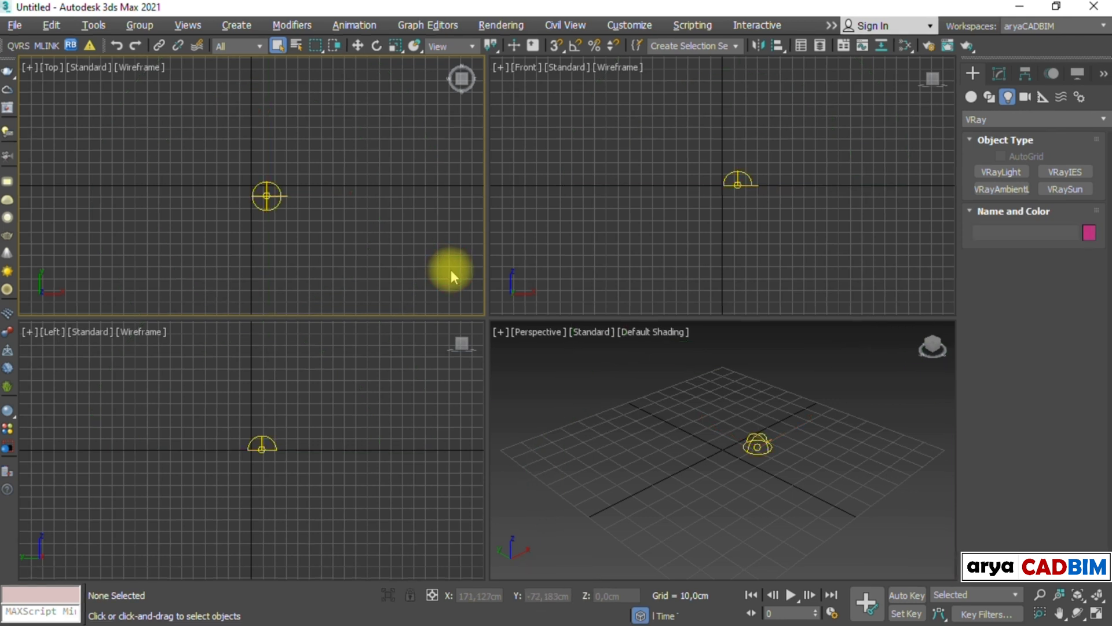
# Add a VRayBitmap map node to the Slate Material Editor graph
pyautogui.press('m')
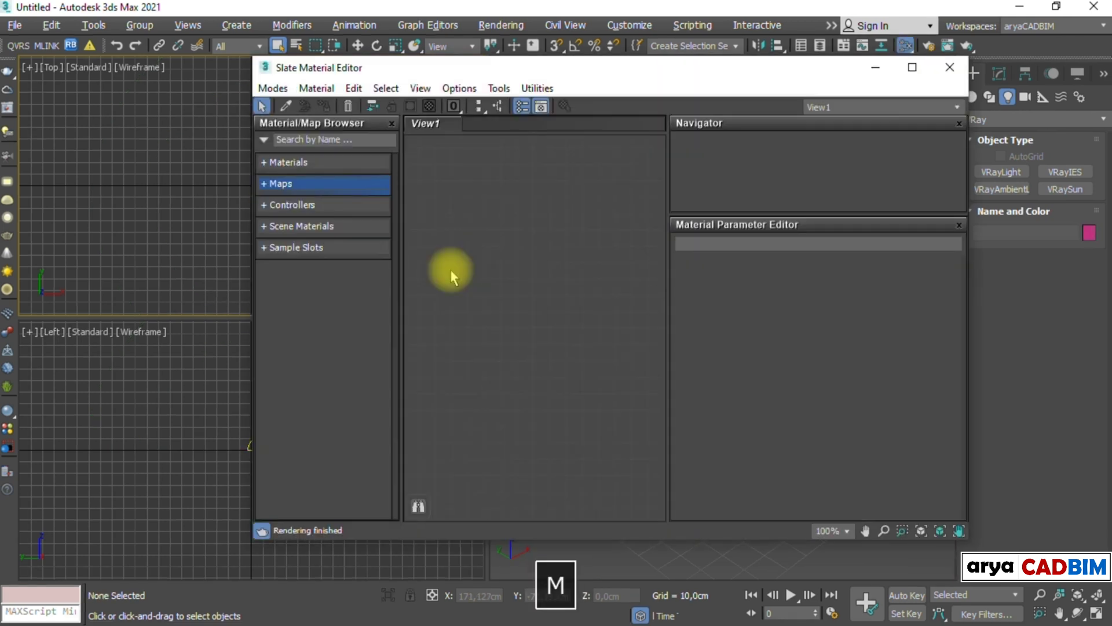
pyautogui.click(289, 189)
pyautogui.click(291, 288)
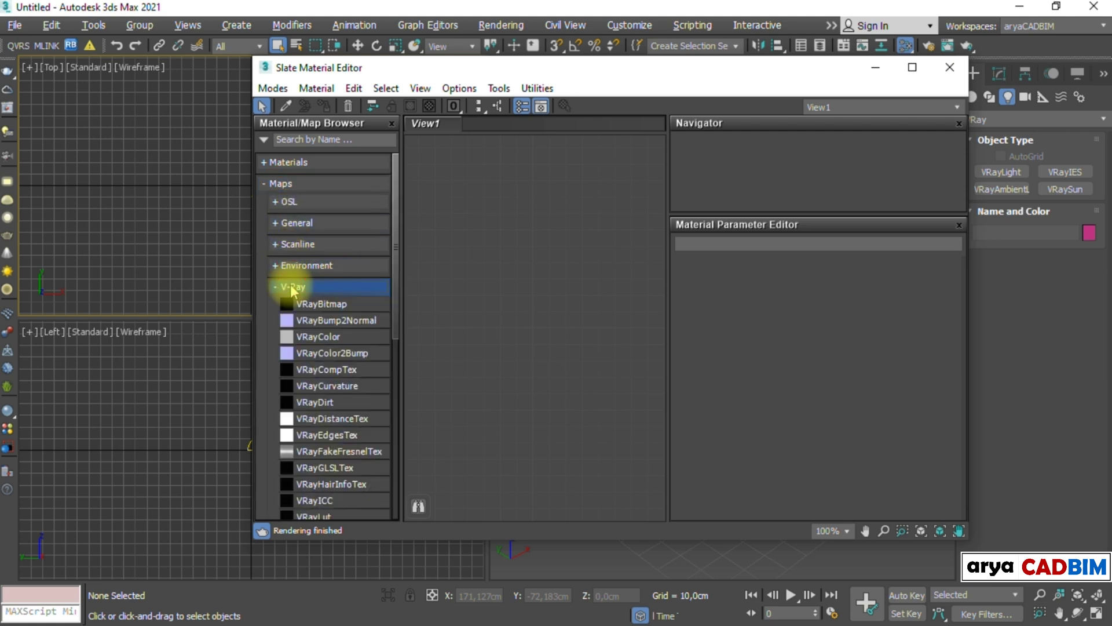
pyautogui.click(324, 305)
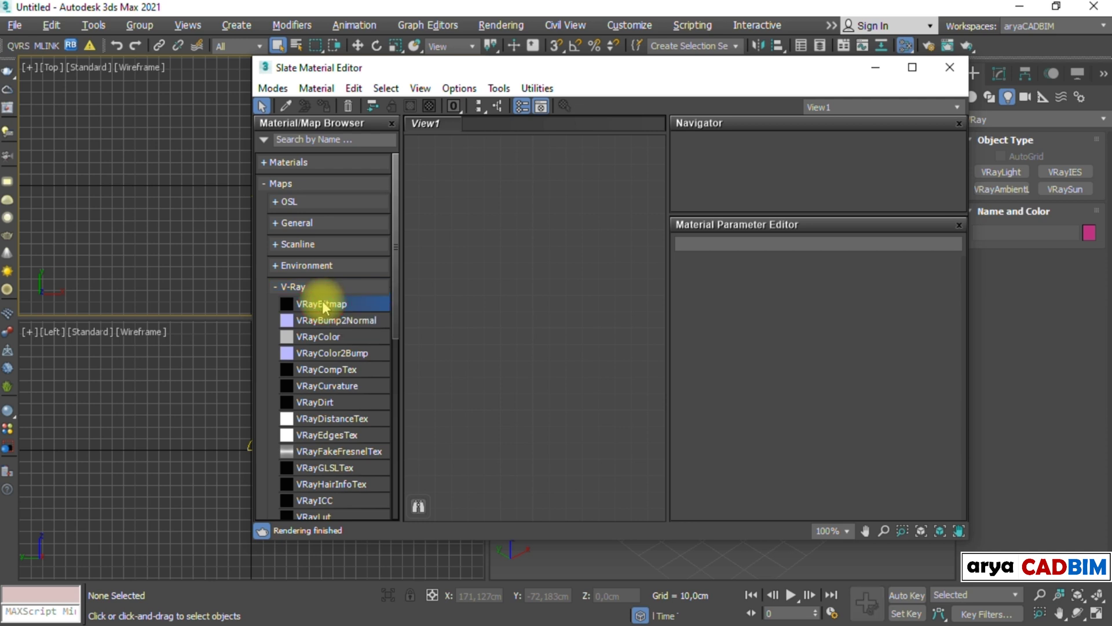
pyautogui.doubleClick(325, 305)
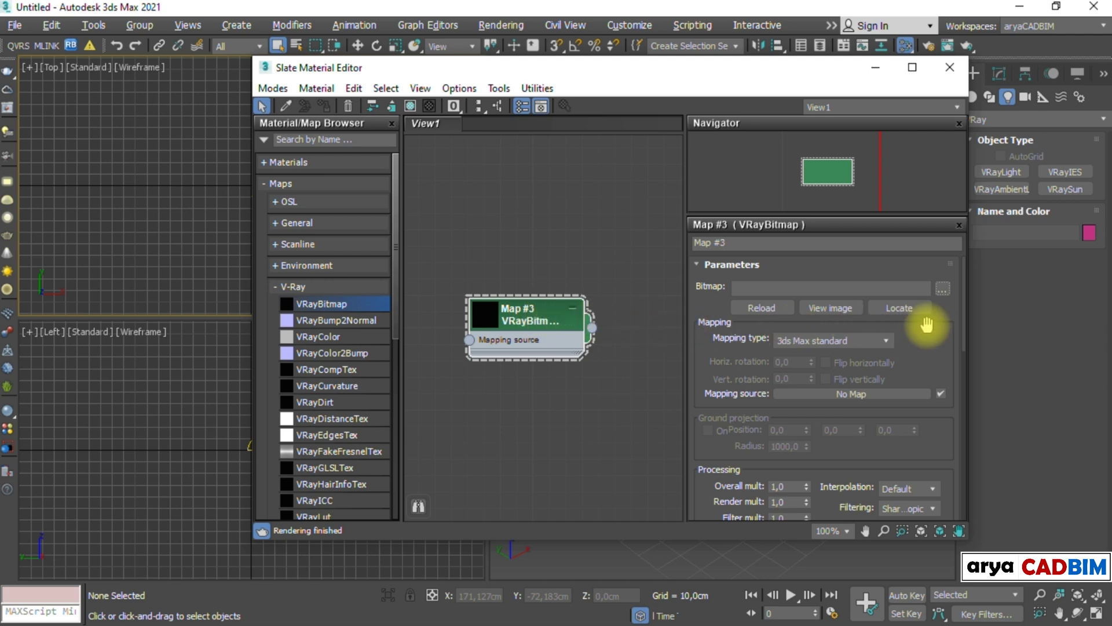
# Load the image lilienstein_4k.hdr from the HDRI folder into the VRayBitmap map
pyautogui.click(943, 289)
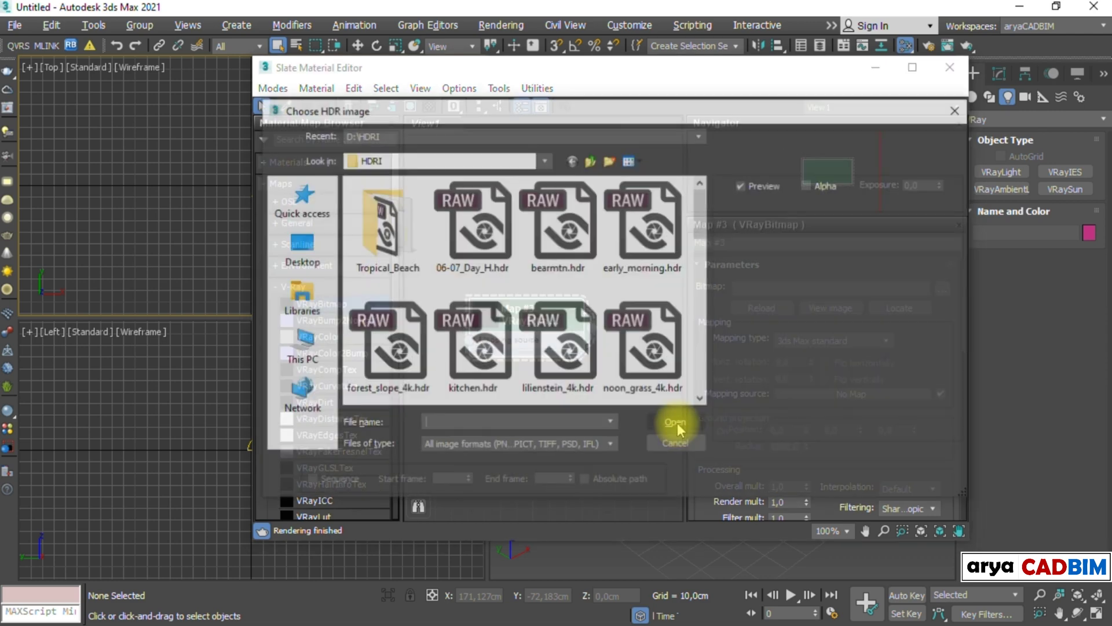
pyautogui.click(565, 357)
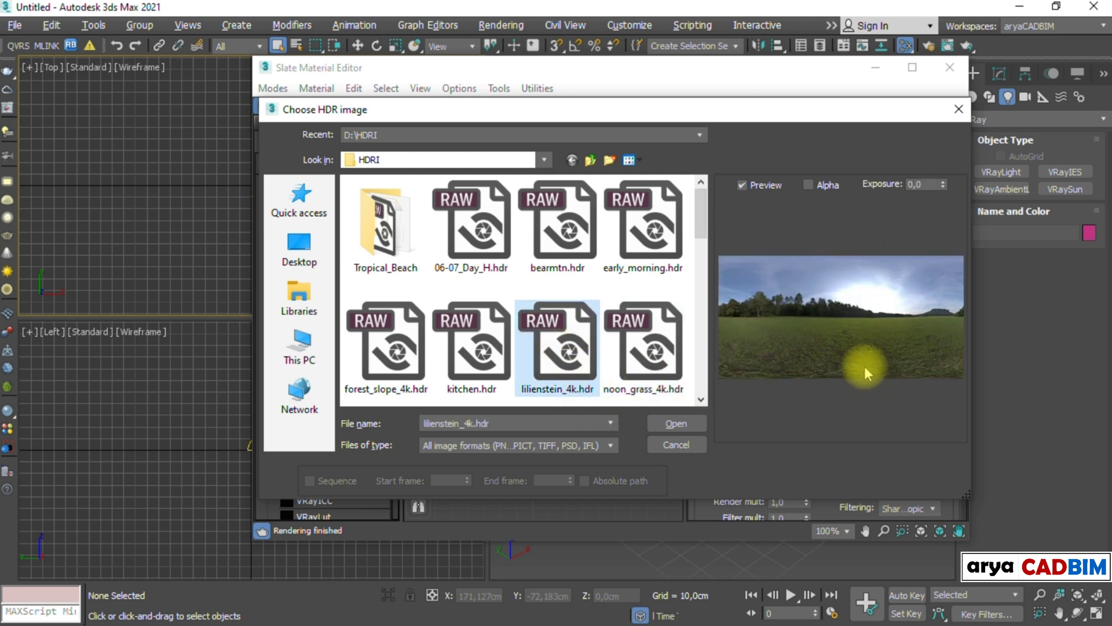
pyautogui.click(676, 424)
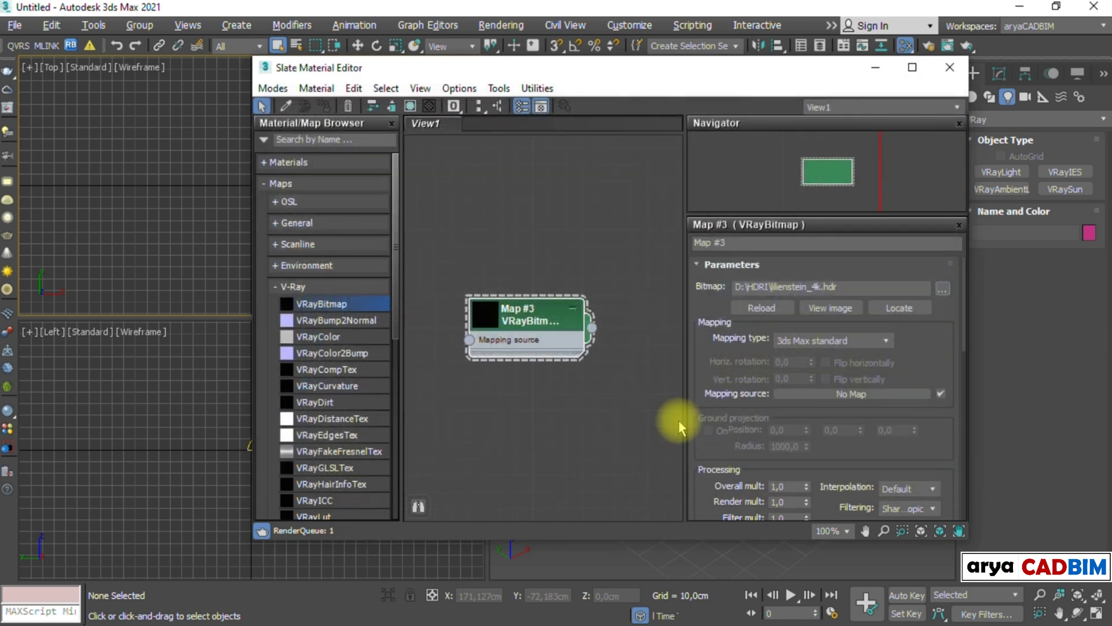
# Enlarge the VRayBitmap node to show its image preview and set its mapping type to Spherical
pyautogui.doubleClick(491, 314)
pyautogui.moveTo(491, 314); pyautogui.dragTo(492, 215)
pyautogui.moveTo(584, 372); pyautogui.dragTo(646, 448)
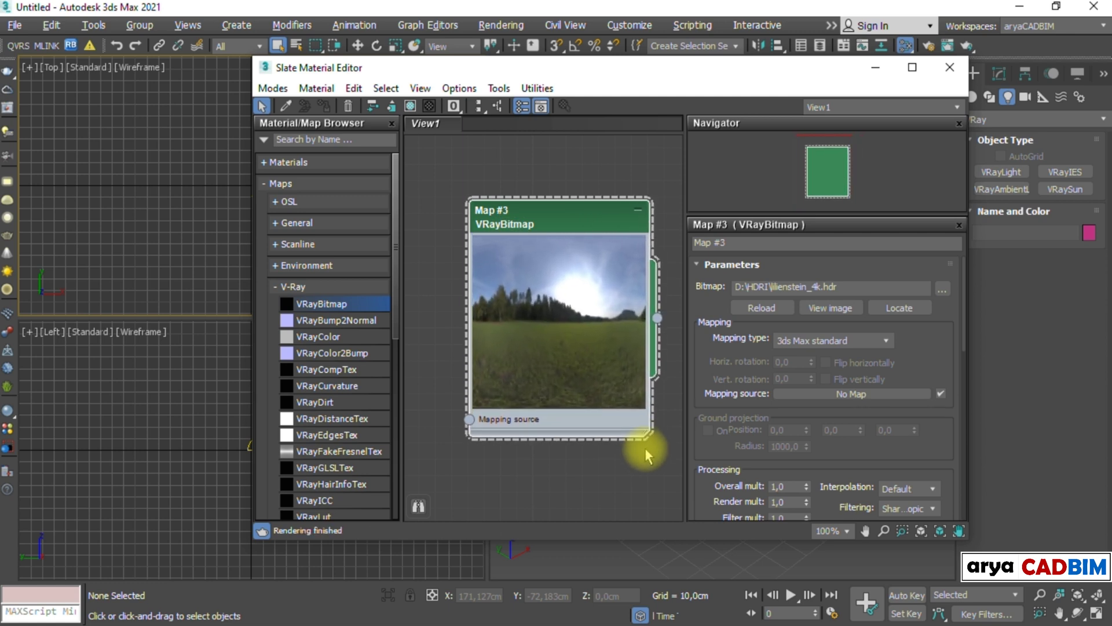
pyautogui.click(869, 342)
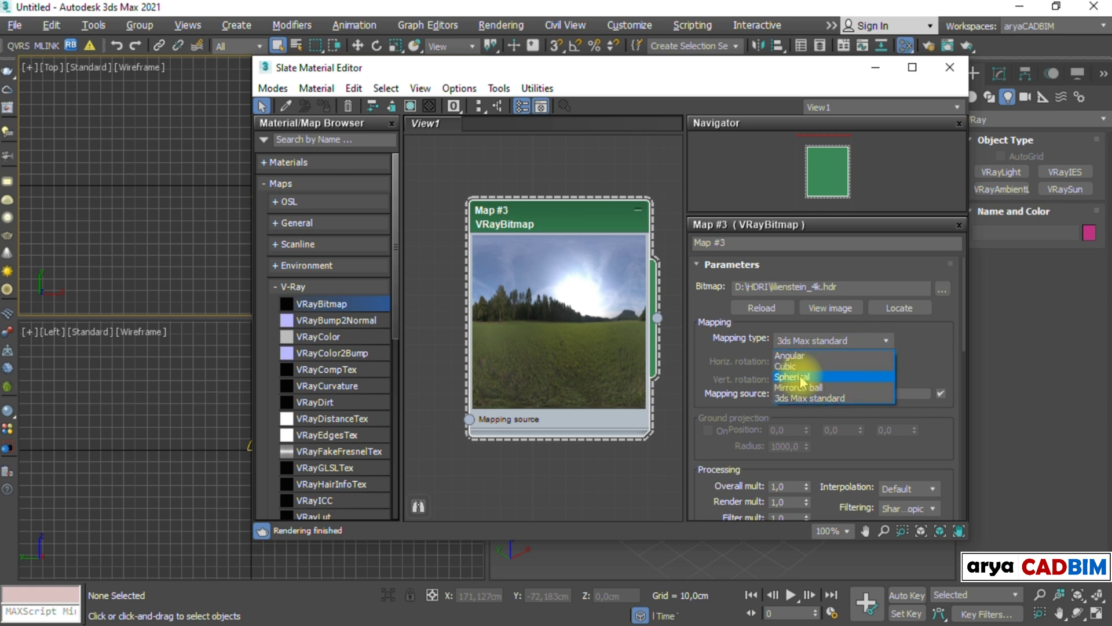
pyautogui.click(802, 380)
# Assign the VRayBitmap map as an instance to the dome light's texture slot
pyautogui.moveTo(626, 71); pyautogui.dragTo(373, 70)
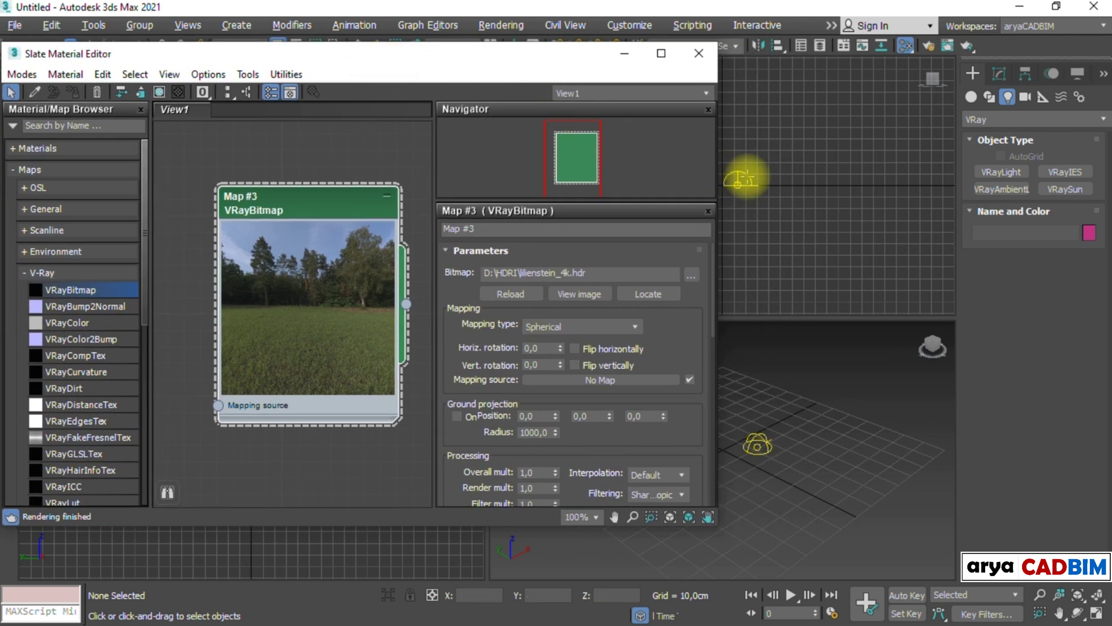
pyautogui.click(747, 176)
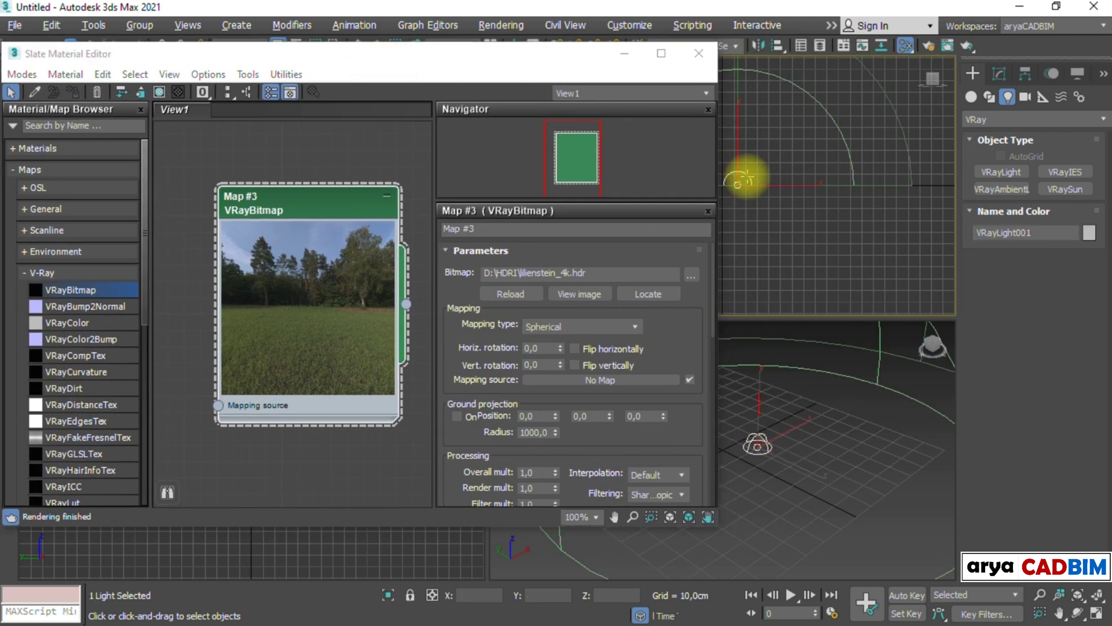
pyautogui.click(999, 74)
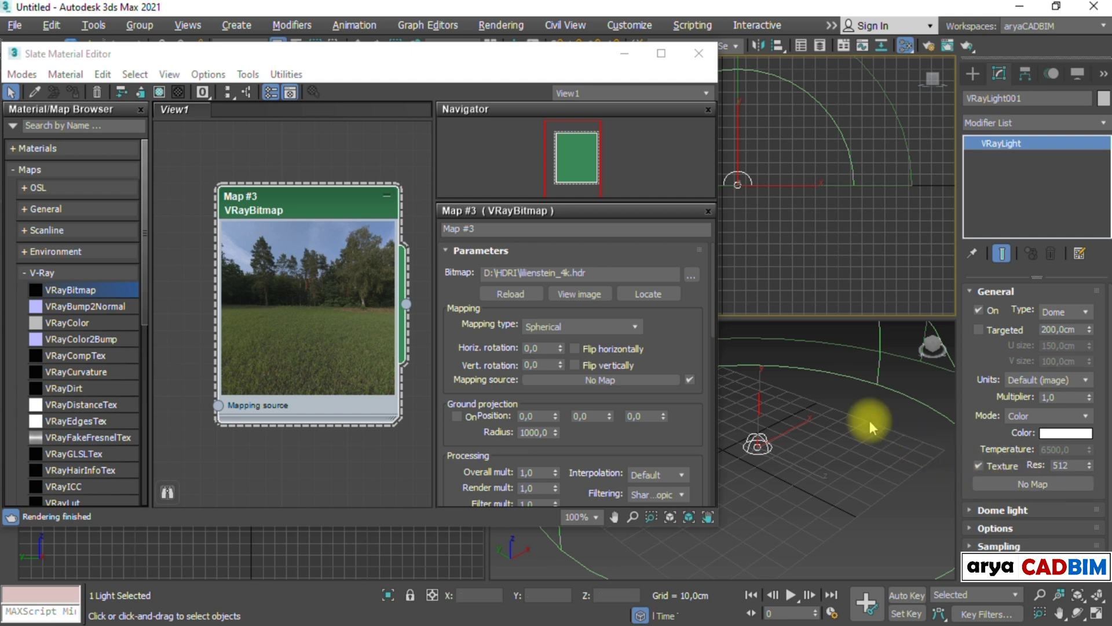
pyautogui.click(406, 304)
pyautogui.moveTo(406, 304); pyautogui.dragTo(1024, 486)
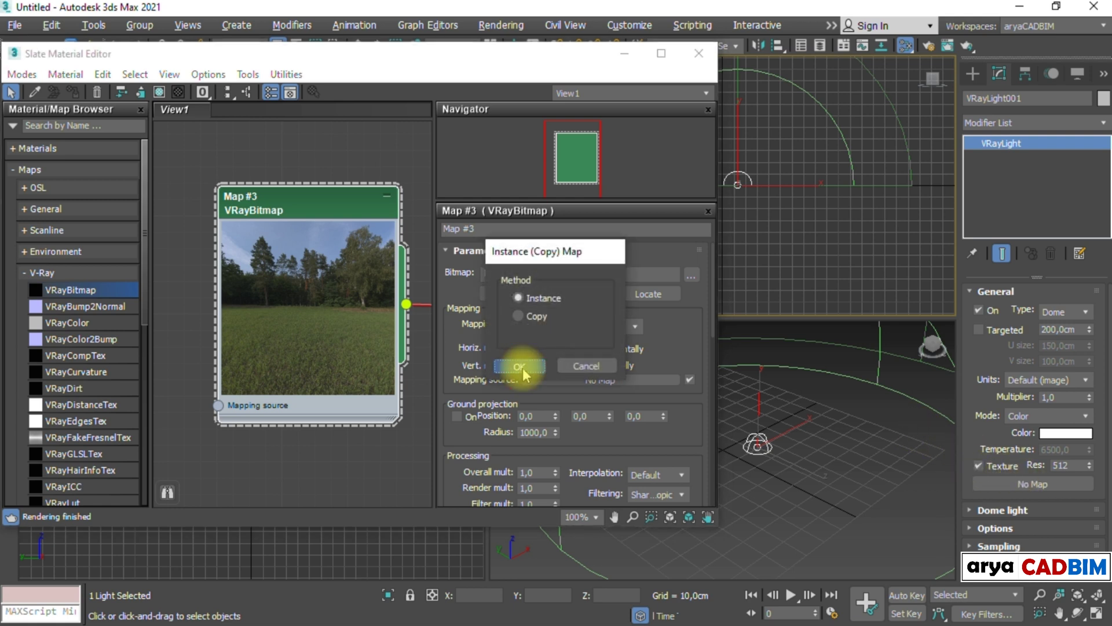
pyautogui.click(519, 366)
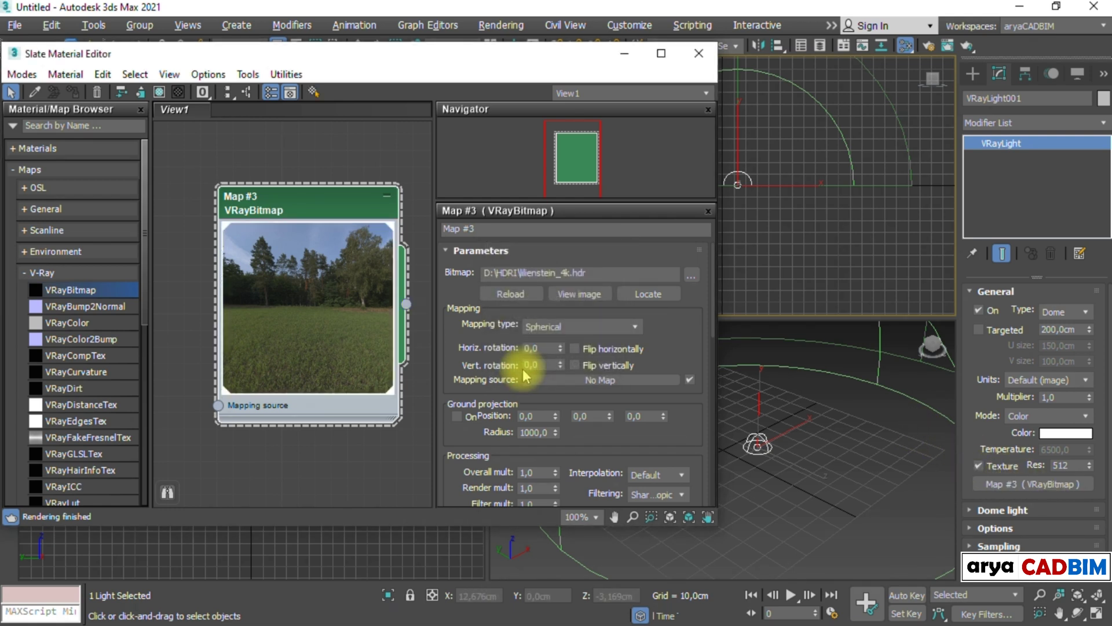
# Assign the VRayBitmap map as an instance to the scene's environment background, then close the open editors and deselect the dome light
pyautogui.press('8')
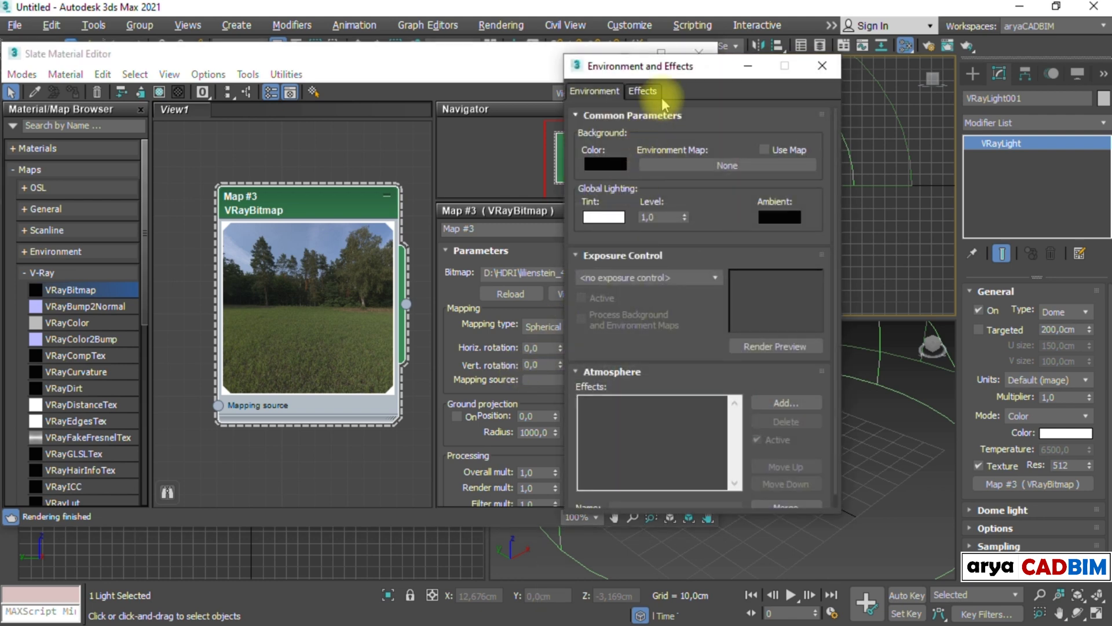
pyautogui.moveTo(686, 62); pyautogui.dragTo(888, 58)
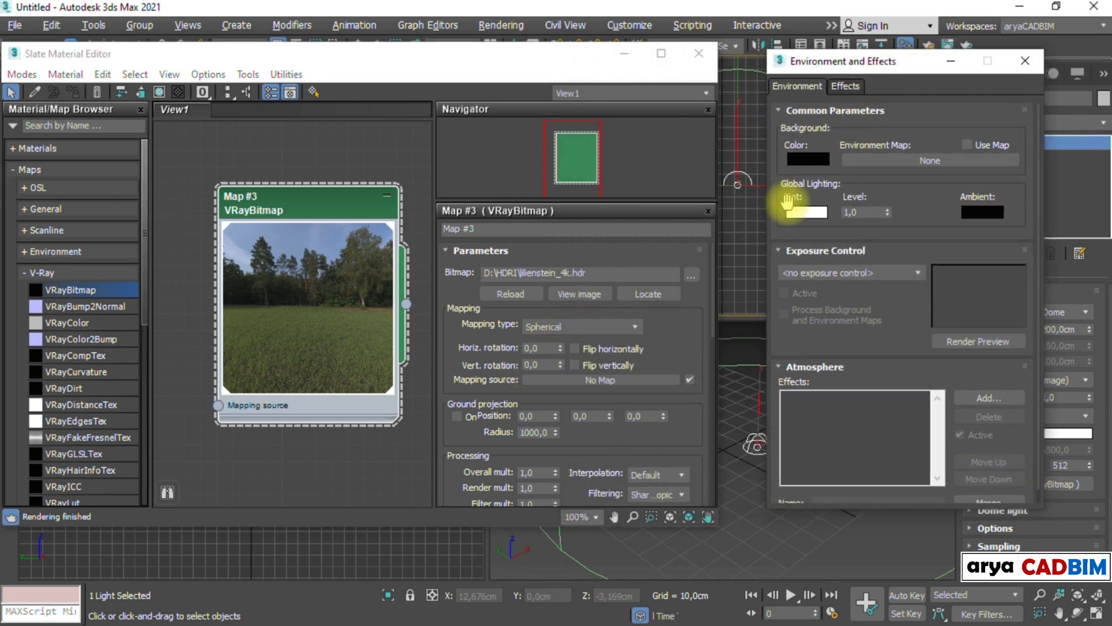
pyautogui.moveTo(406, 304); pyautogui.dragTo(919, 162)
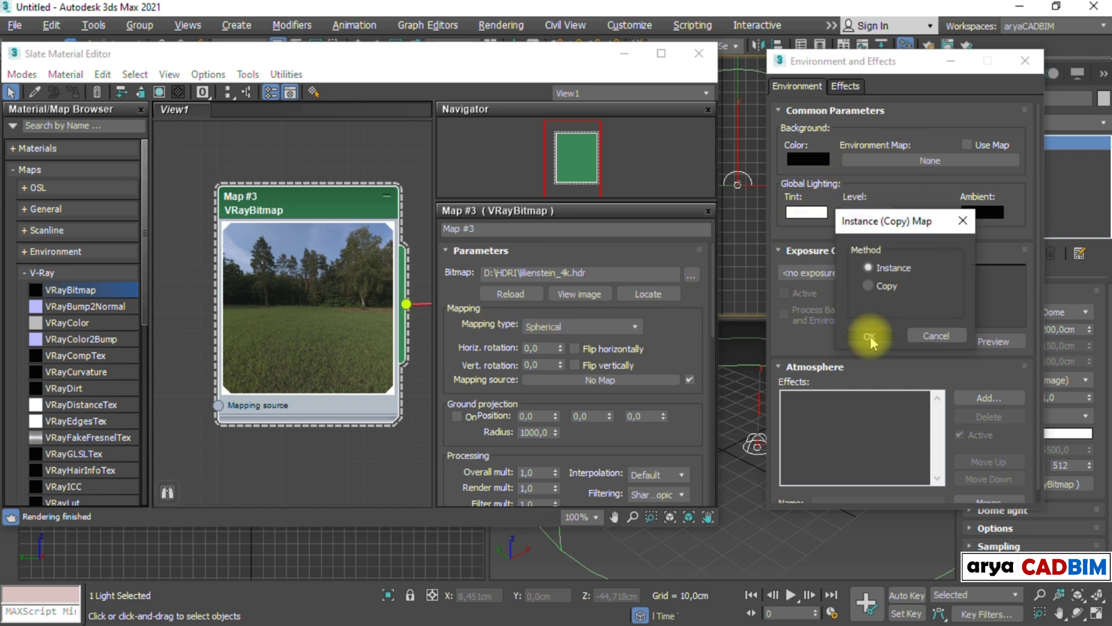
pyautogui.click(869, 337)
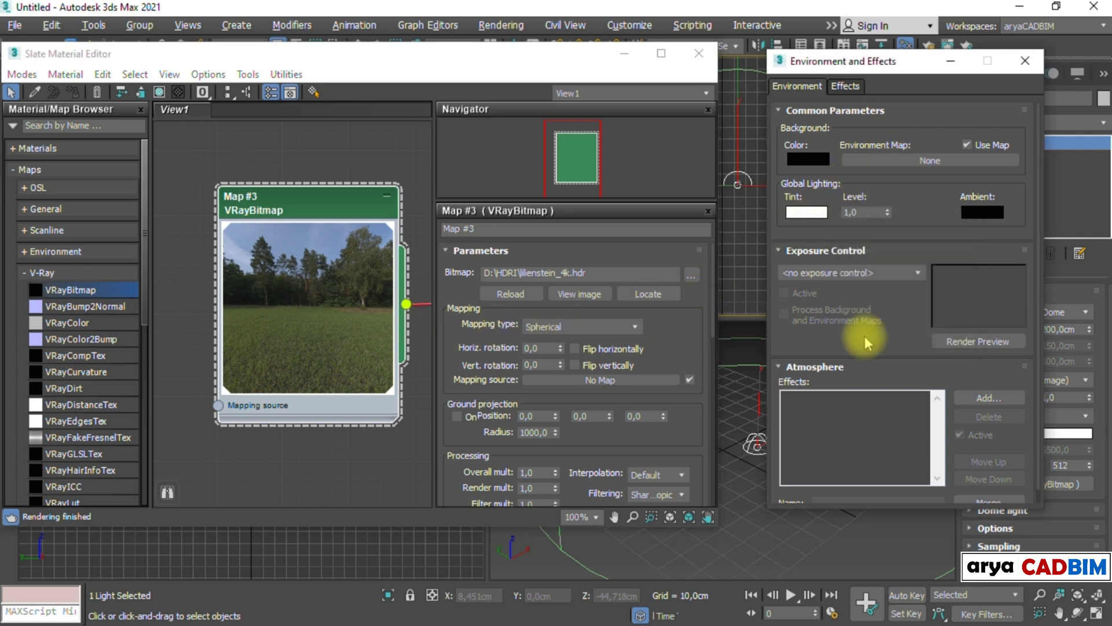
pyautogui.click(1018, 65)
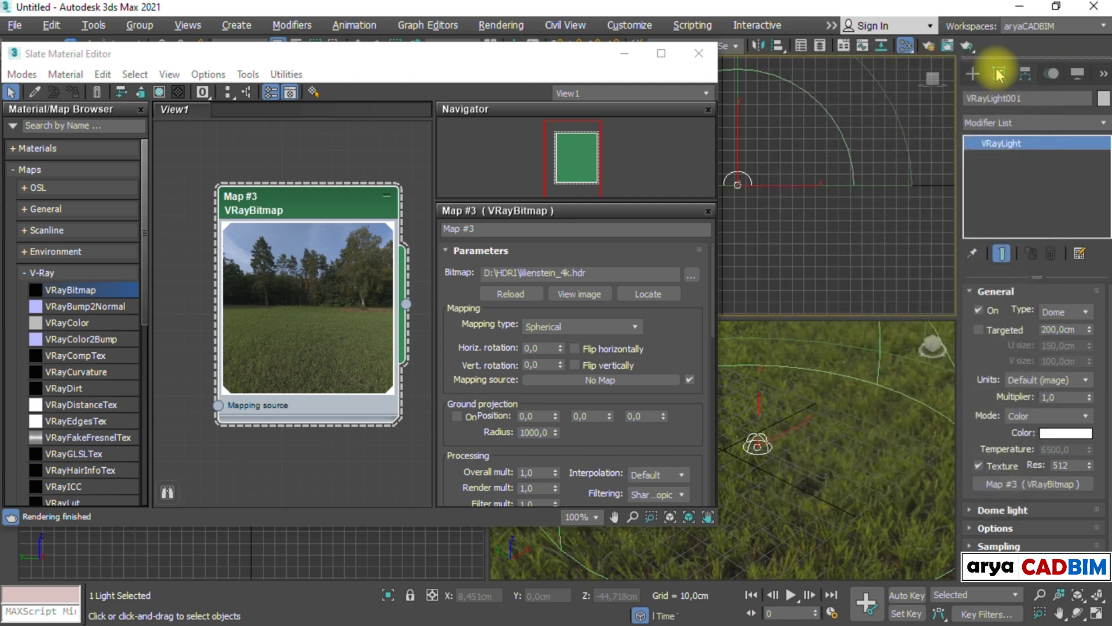
pyautogui.click(700, 54)
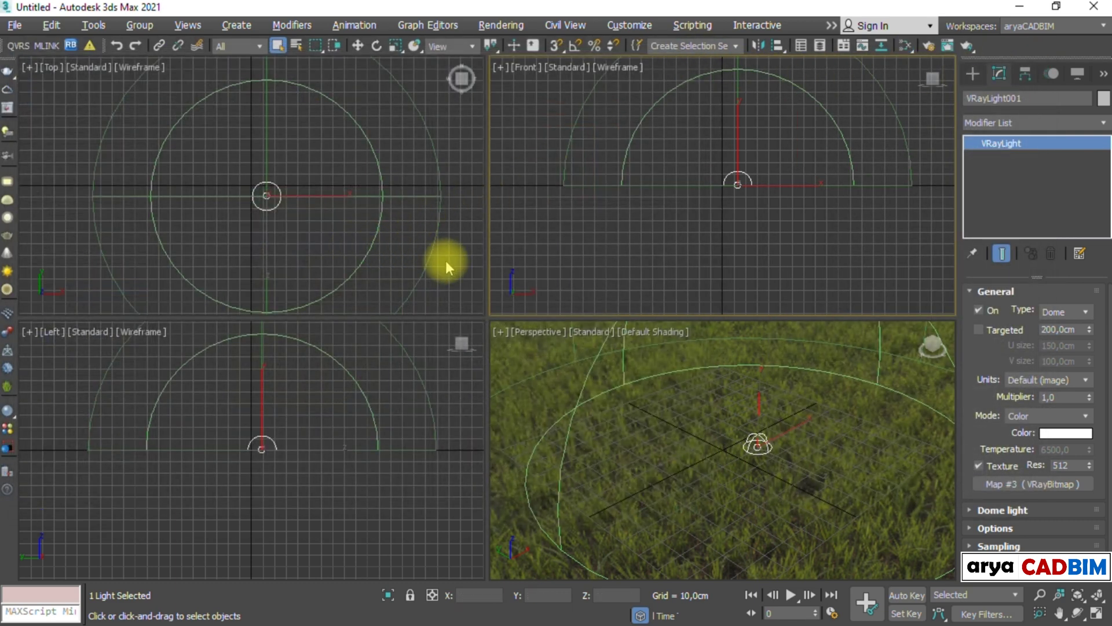
pyautogui.click(447, 264)
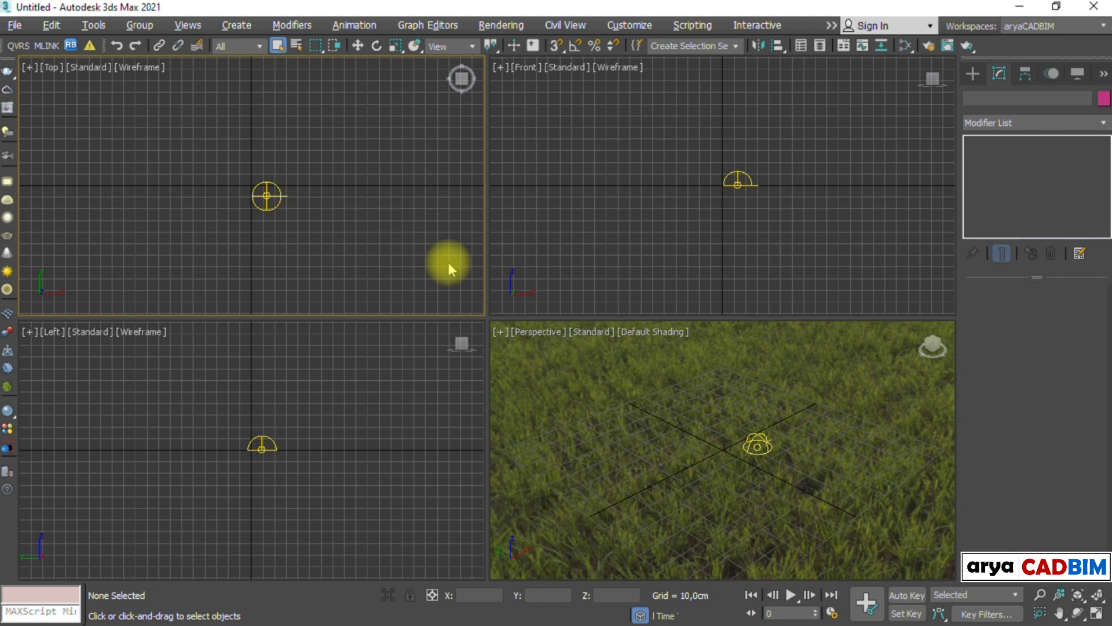
# Create a V-Ray Sun in the Top view beyond the dome light, aimed toward it, without adding a VRaySky environment map
pyautogui.click(7, 271)
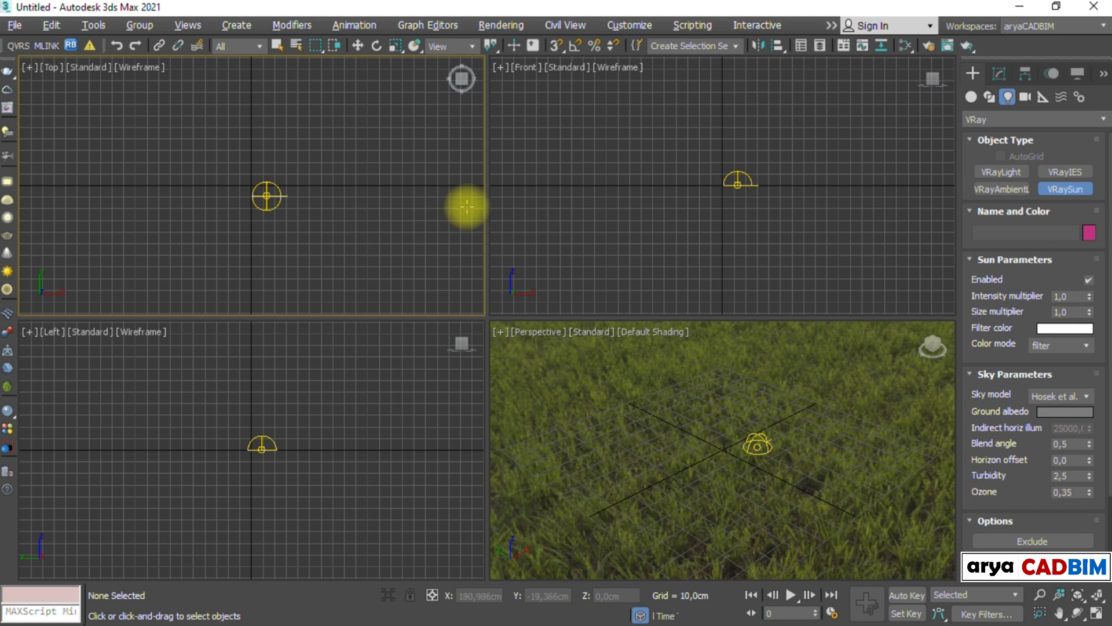
pyautogui.moveTo(469, 206); pyautogui.dragTo(302, 206)
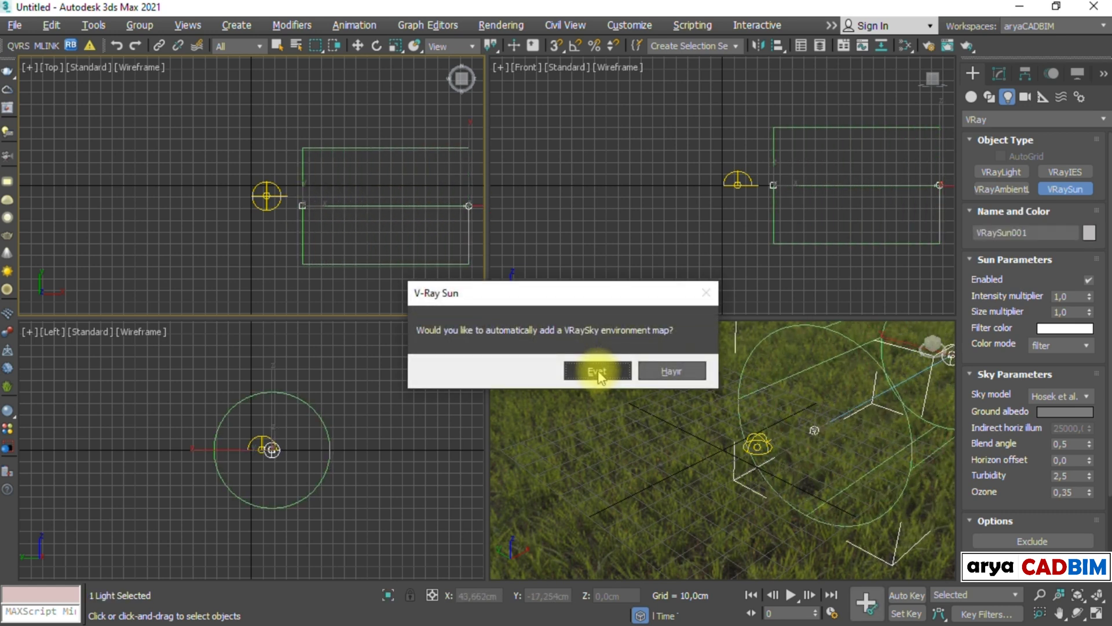
pyautogui.click(672, 371)
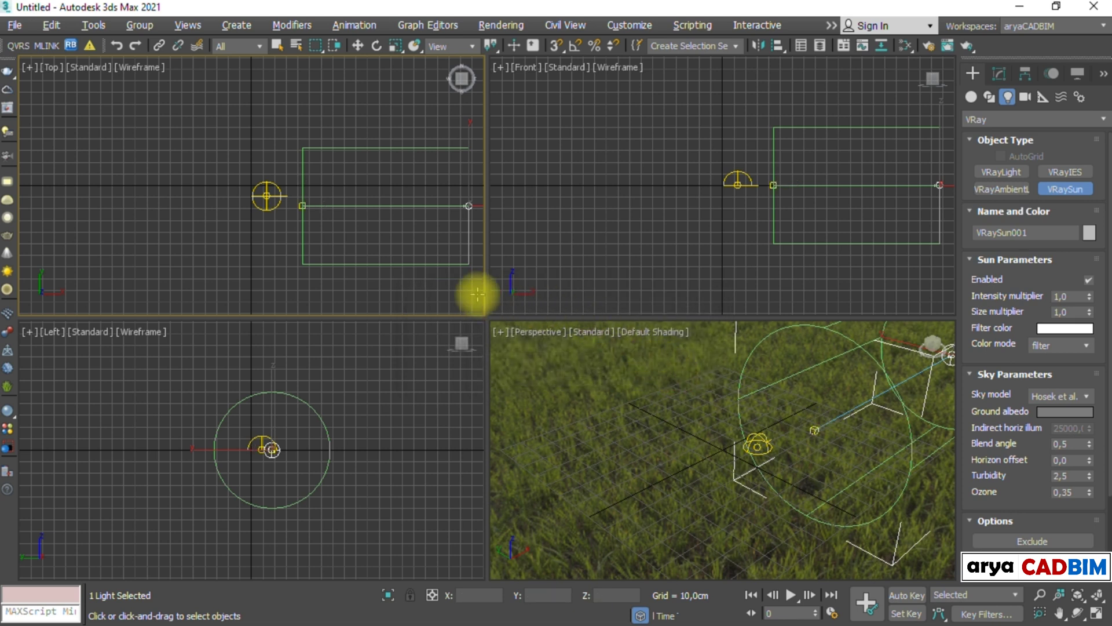
pyautogui.press('Escape')
pyautogui.click(447, 290)
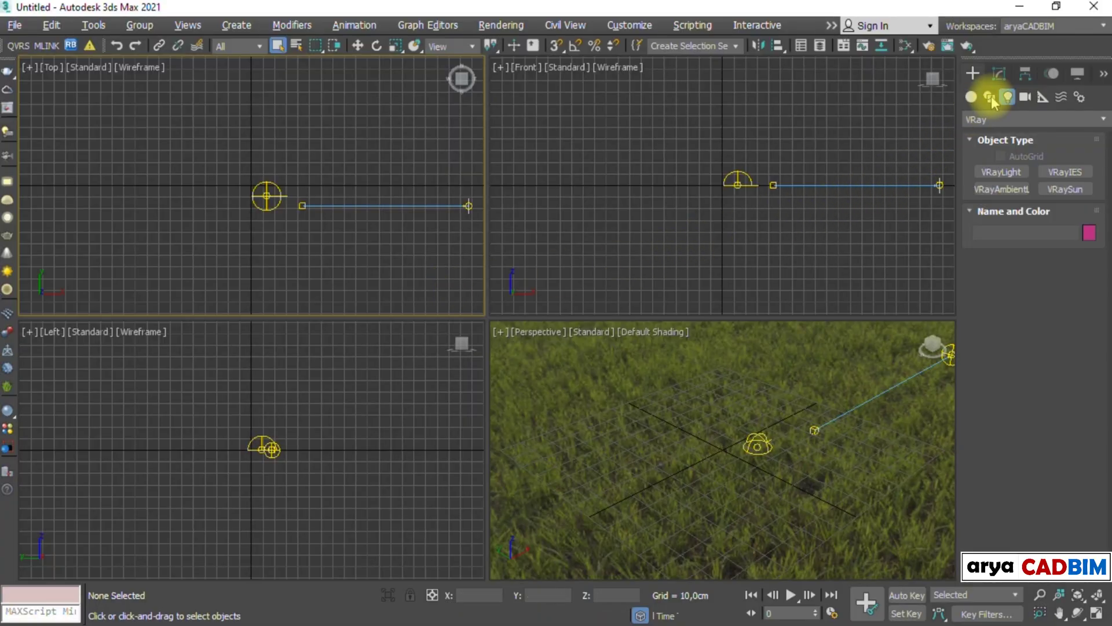
# Create a V-Ray physical camera in the Top view opposite the sun, aimed at the dome light with a target distance of about 137 cm
pyautogui.click(1026, 97)
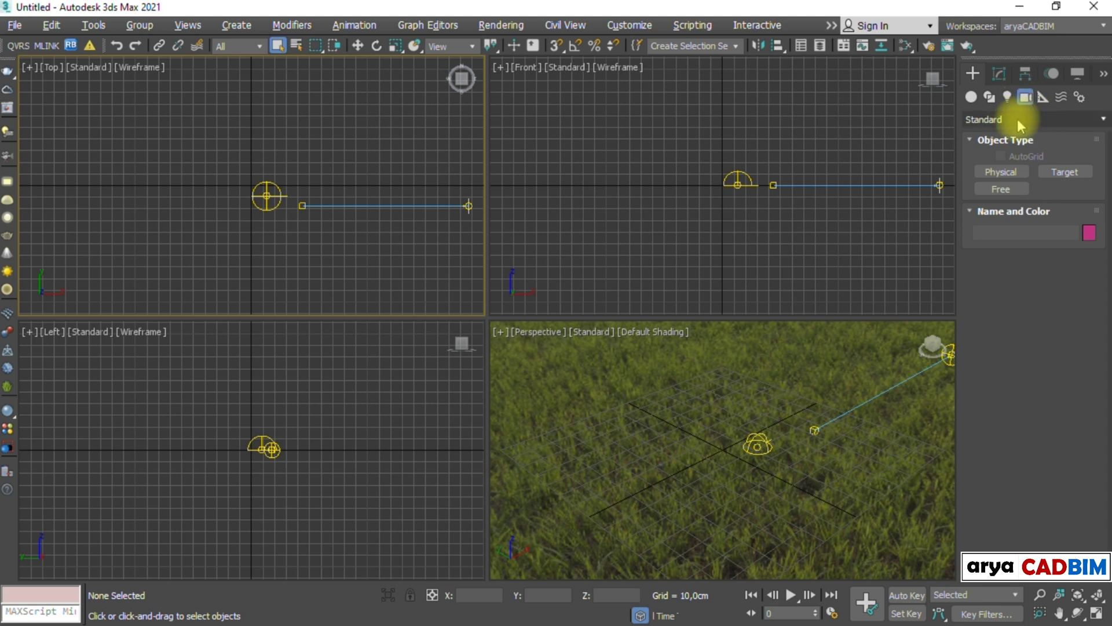
pyautogui.click(1018, 119)
pyautogui.click(992, 152)
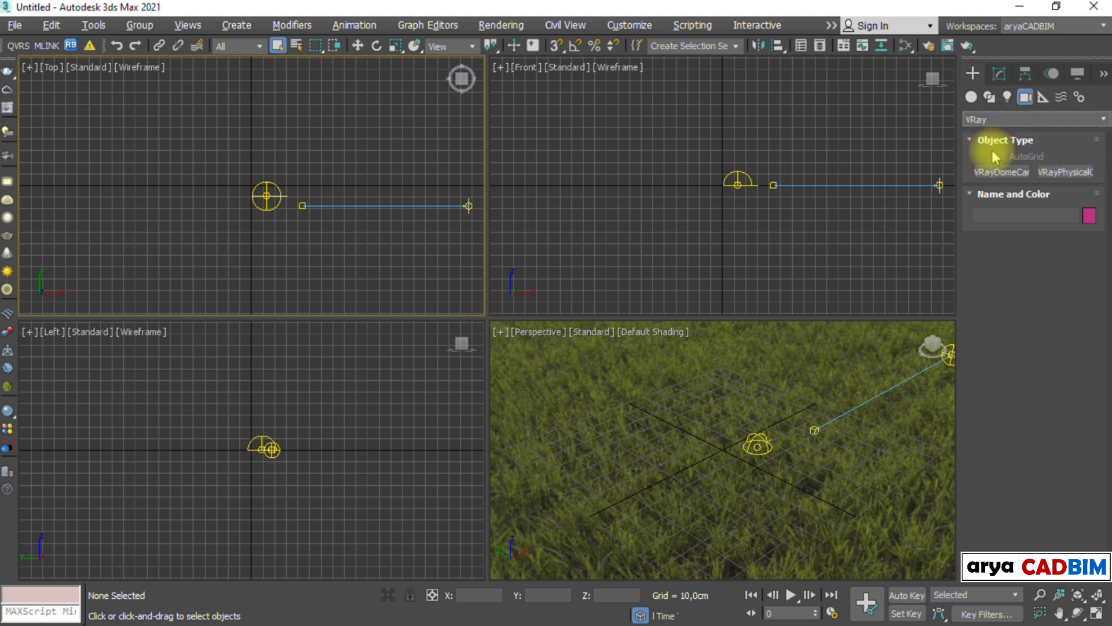
pyautogui.click(1068, 172)
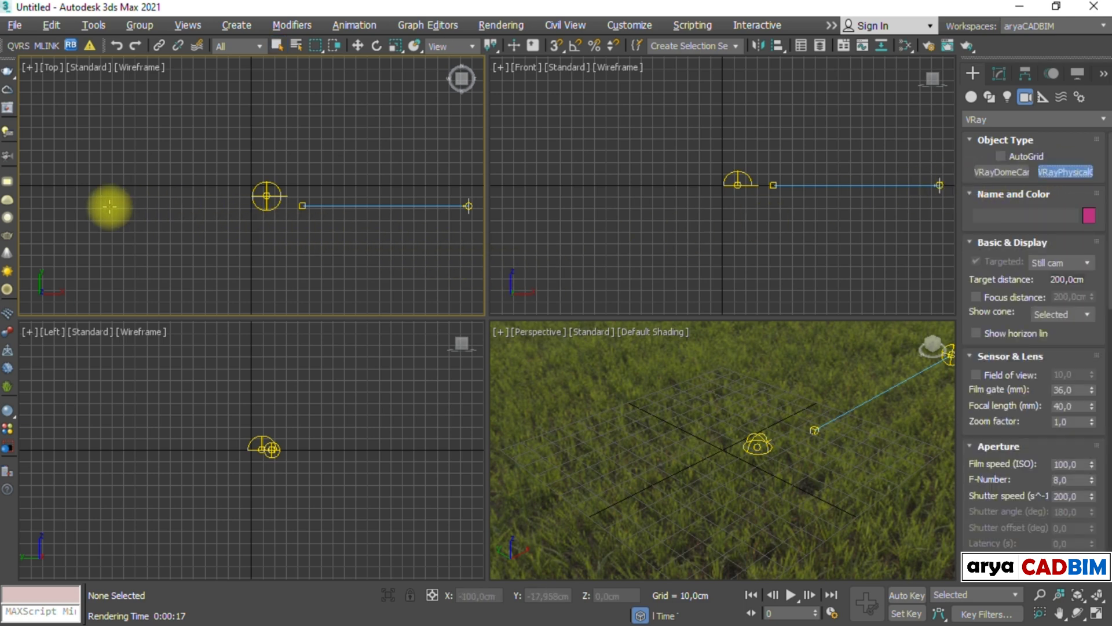
pyautogui.moveTo(71, 203); pyautogui.dragTo(231, 203)
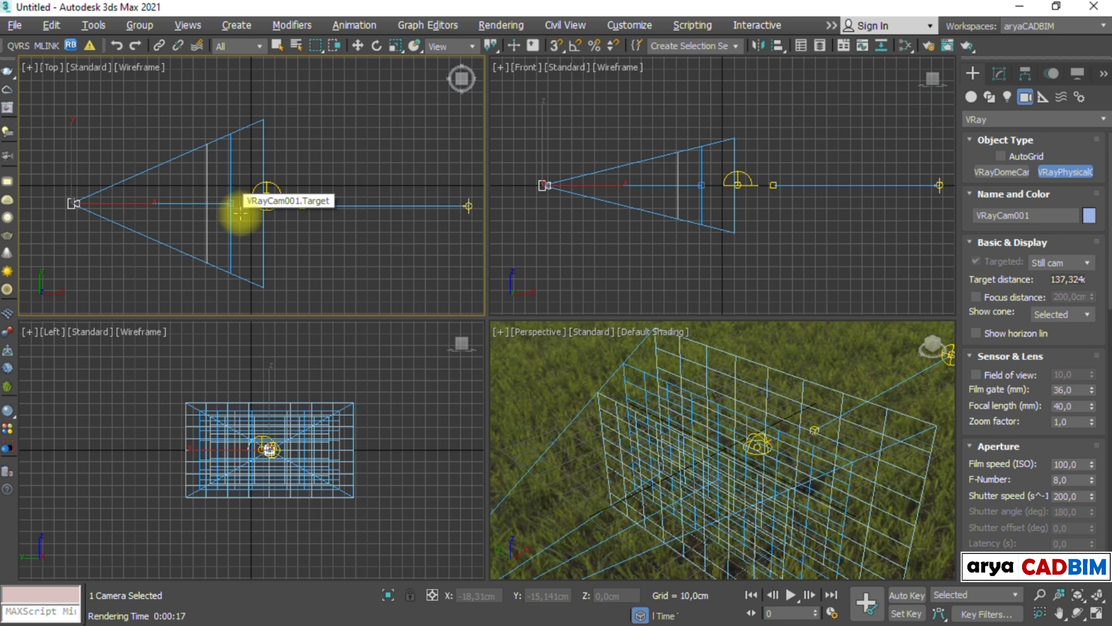
pyautogui.press('Escape')
pyautogui.click(360, 267)
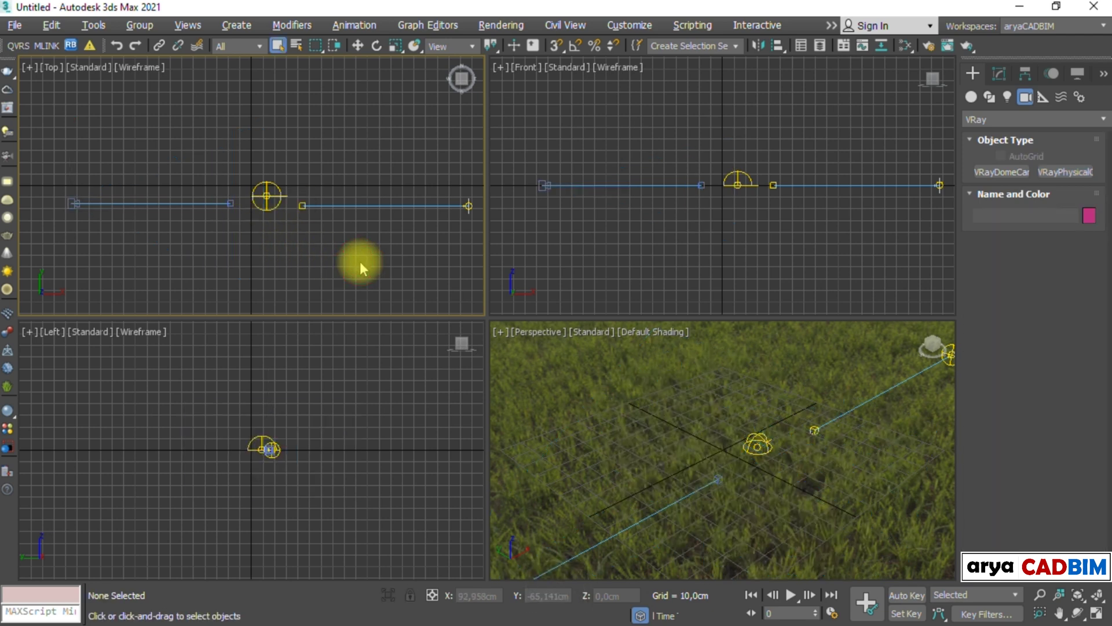
# Align the camera, dome light, V-Ray Sun and their targets on one axis in the Top view by setting Y to 0
pyautogui.hotkey('alt', 'w')
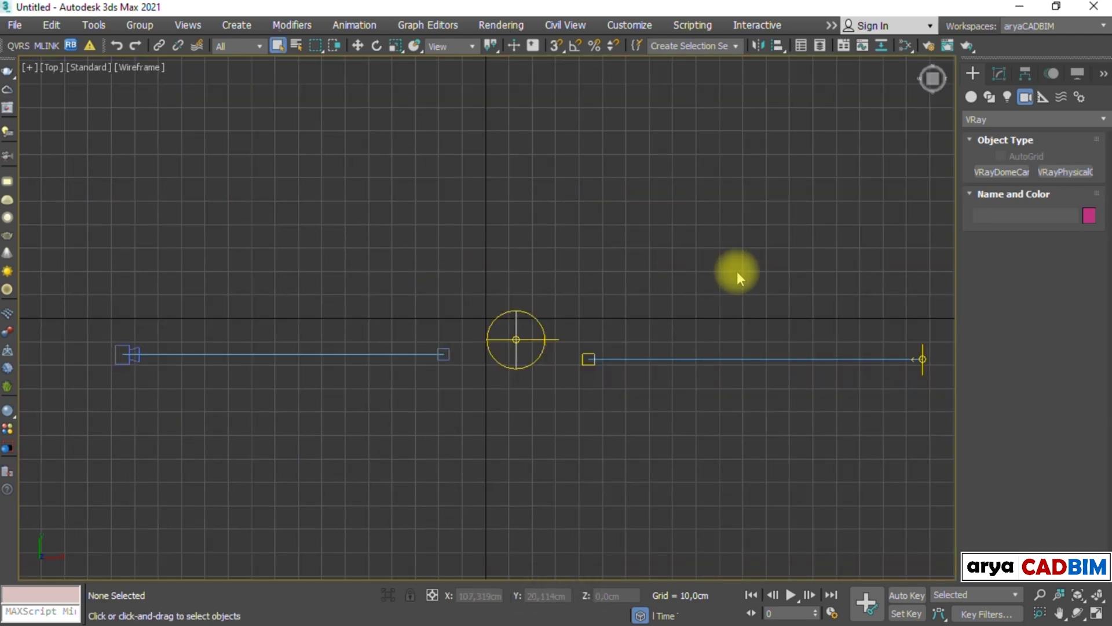
pyautogui.scroll(-2, 721, 272)
pyautogui.moveTo(678, 272); pyautogui.dragTo(596, 231, button='middle')
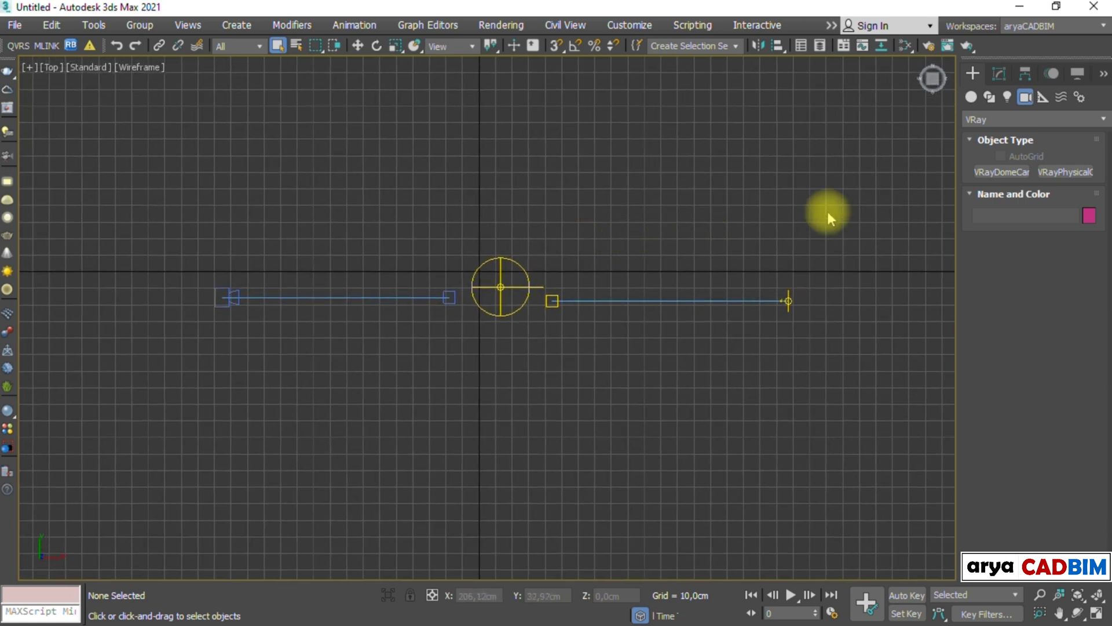
pyautogui.moveTo(825, 195); pyautogui.dragTo(186, 354)
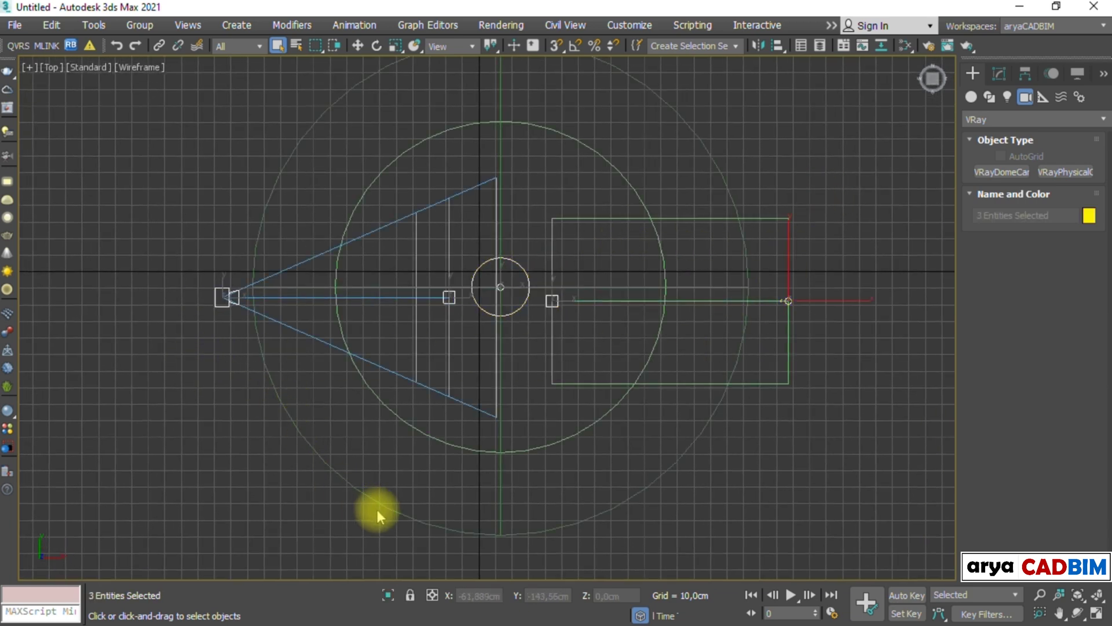
pyautogui.press('w')
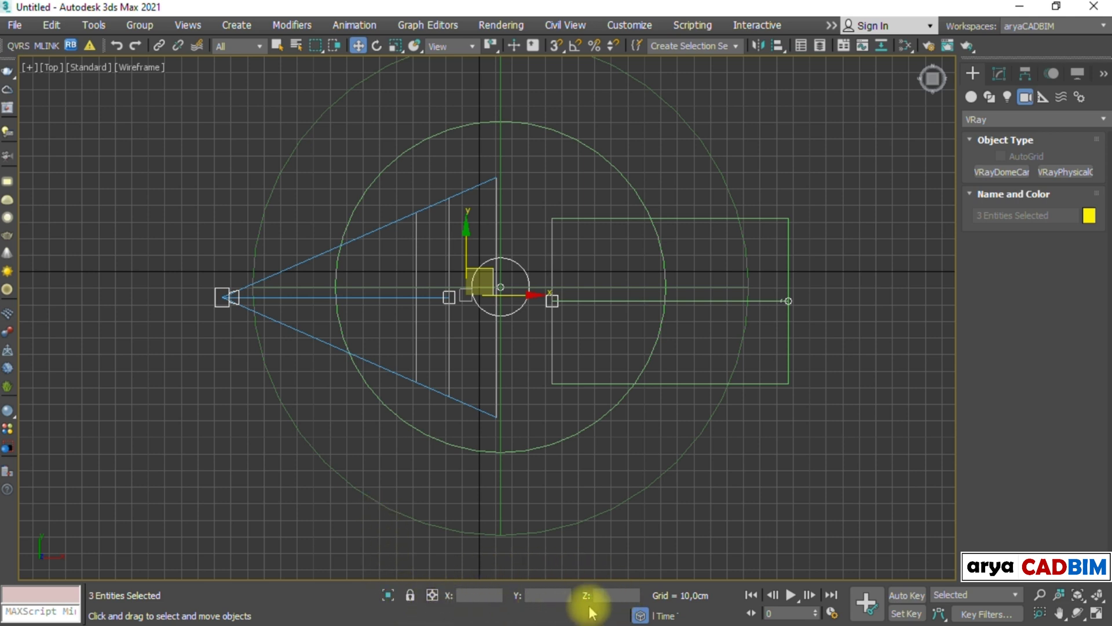
pyautogui.click(548, 595)
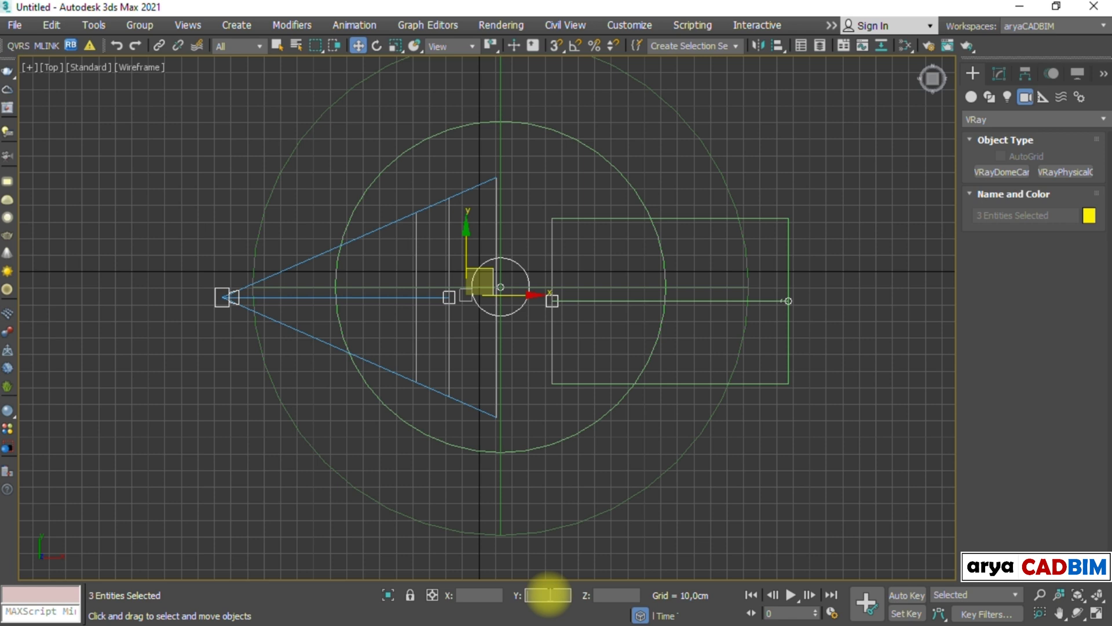
pyautogui.write('0')
pyautogui.press('Return')
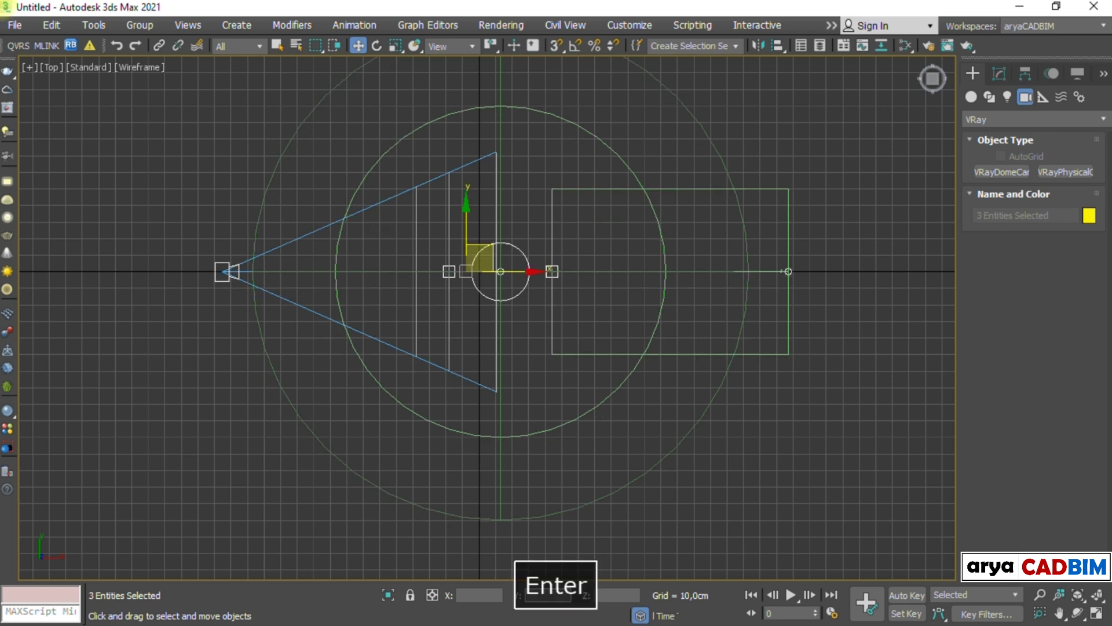
pyautogui.click(759, 432)
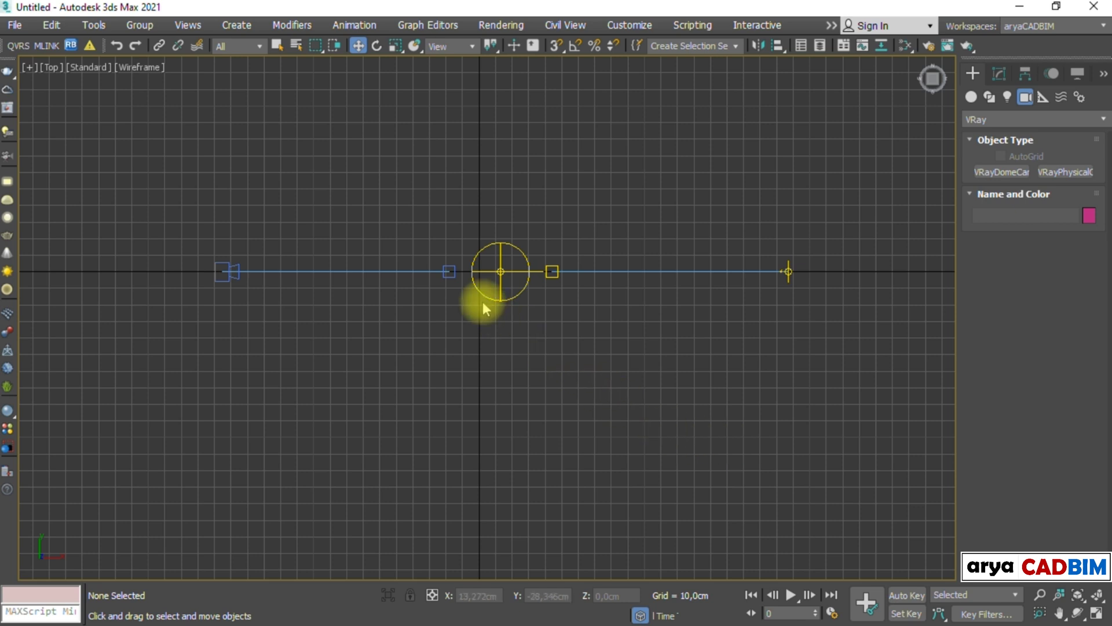
# Set X to 0 for the dome light together with the camera and sun targets, then deselect them
pyautogui.moveTo(409, 206); pyautogui.dragTo(584, 340)
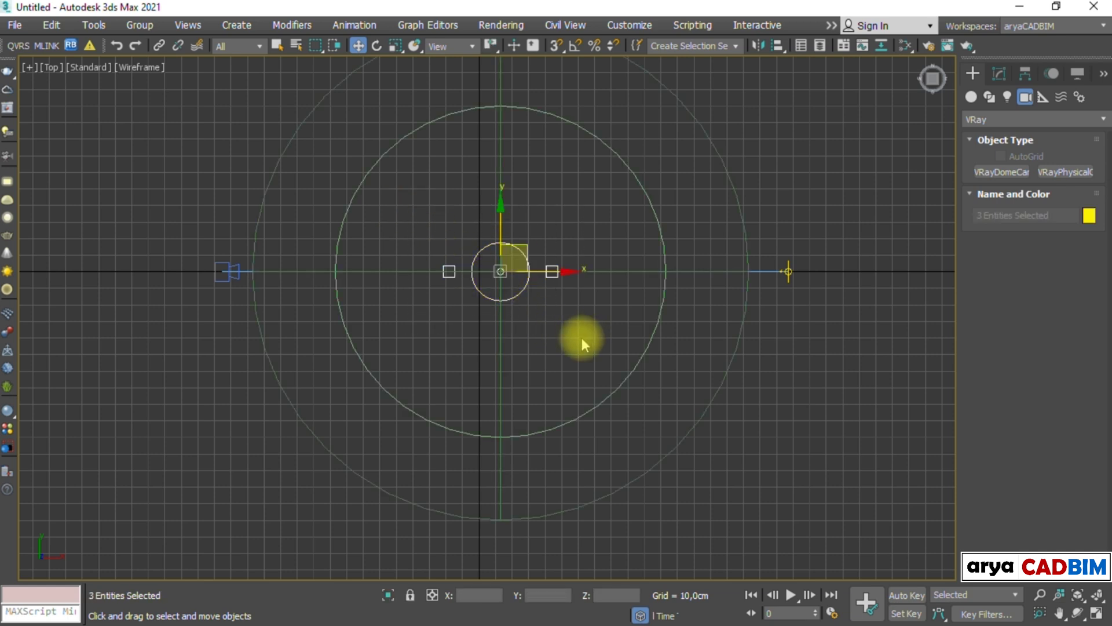
pyautogui.click(482, 595)
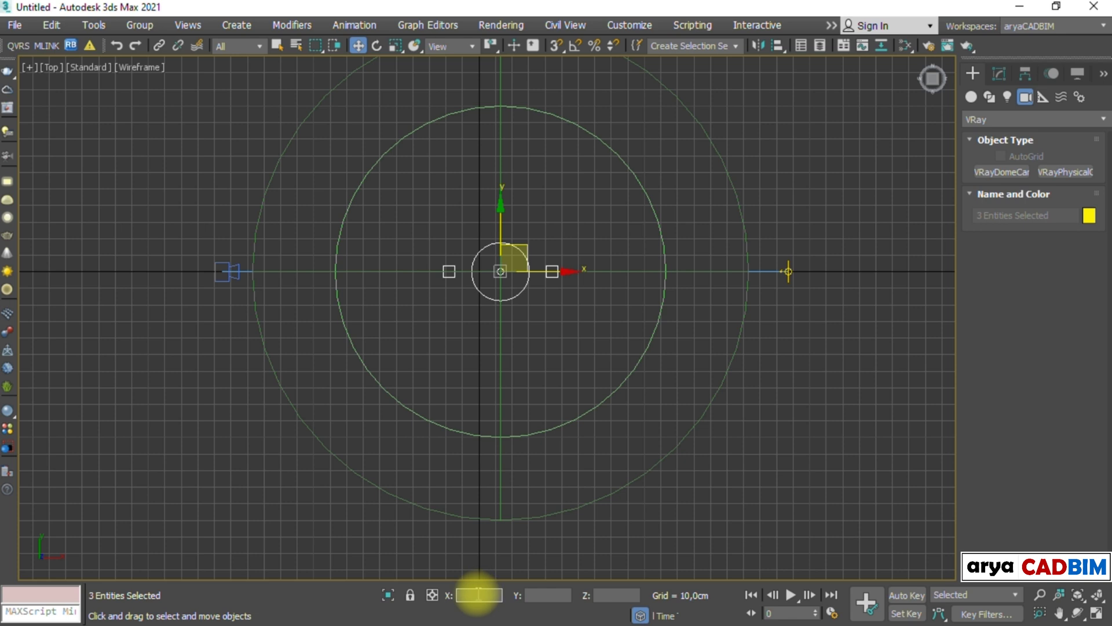
pyautogui.write('0')
pyautogui.press('Return')
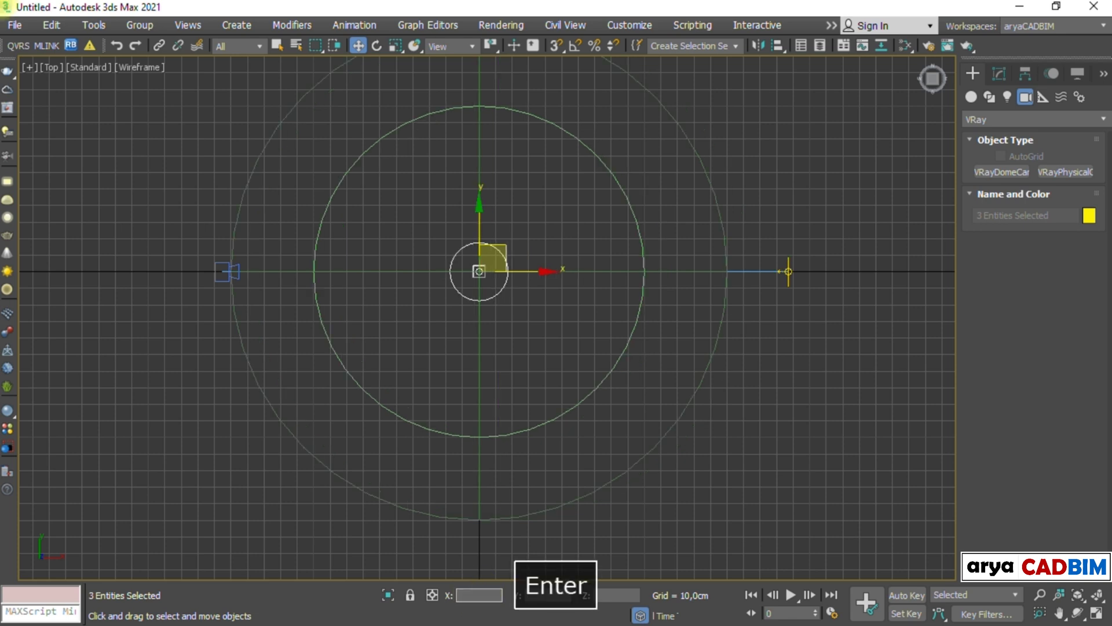
pyautogui.click(850, 474)
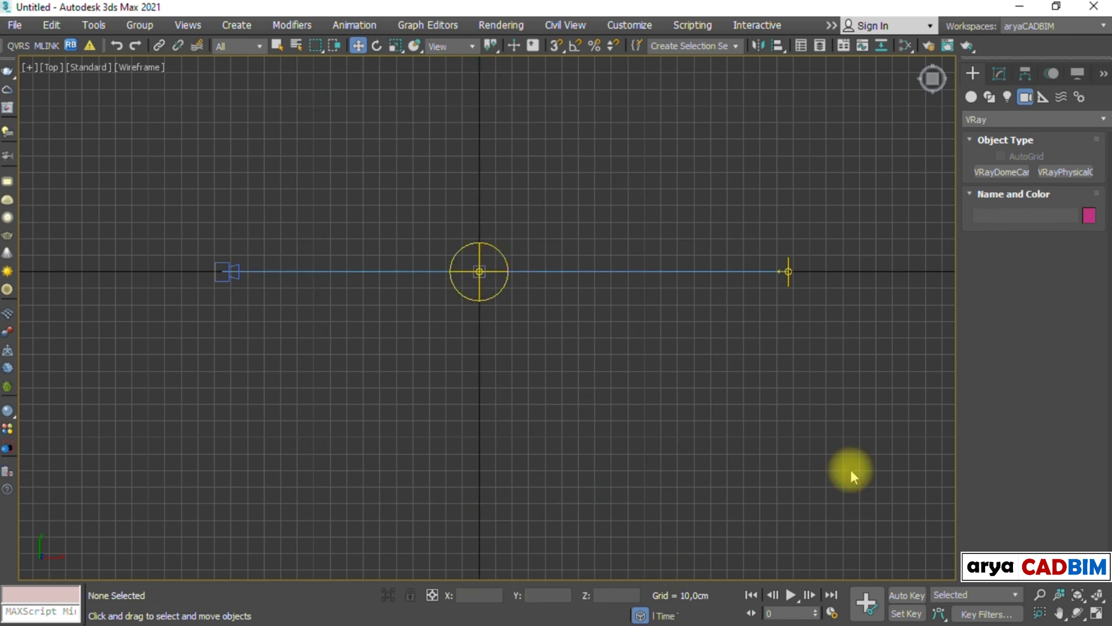
# Return to four viewports, hide the grid in the Top, Front and Left views, and switch the Perspective view to VRayCam001
pyautogui.hotkey('alt', 'w')
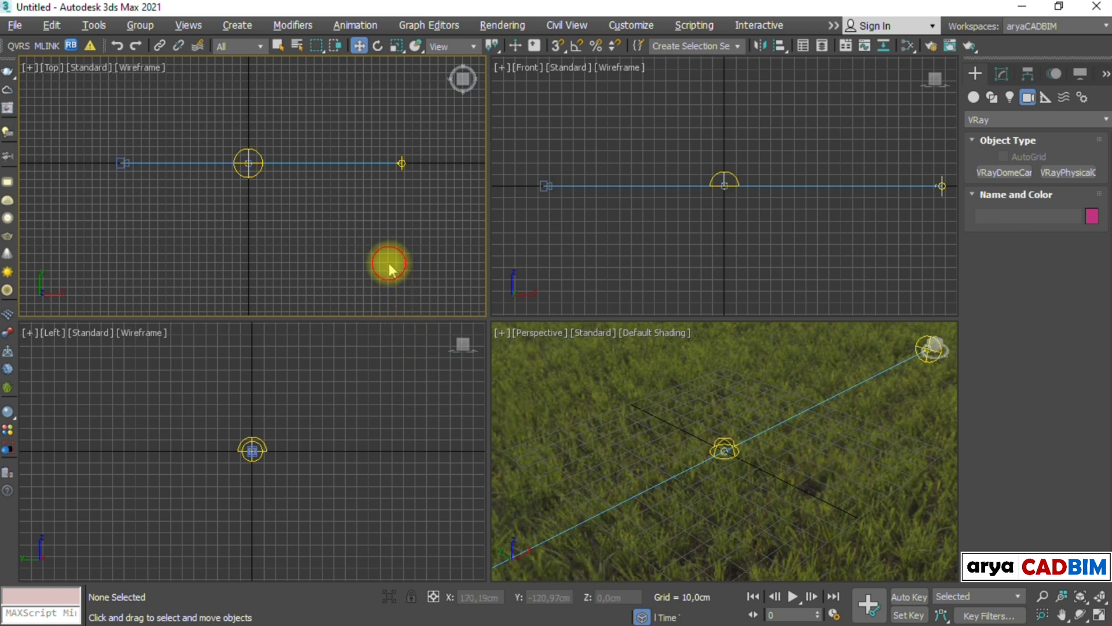
pyautogui.press('g')
pyautogui.click(596, 290)
pyautogui.press('g')
pyautogui.click(393, 380)
pyautogui.press('g')
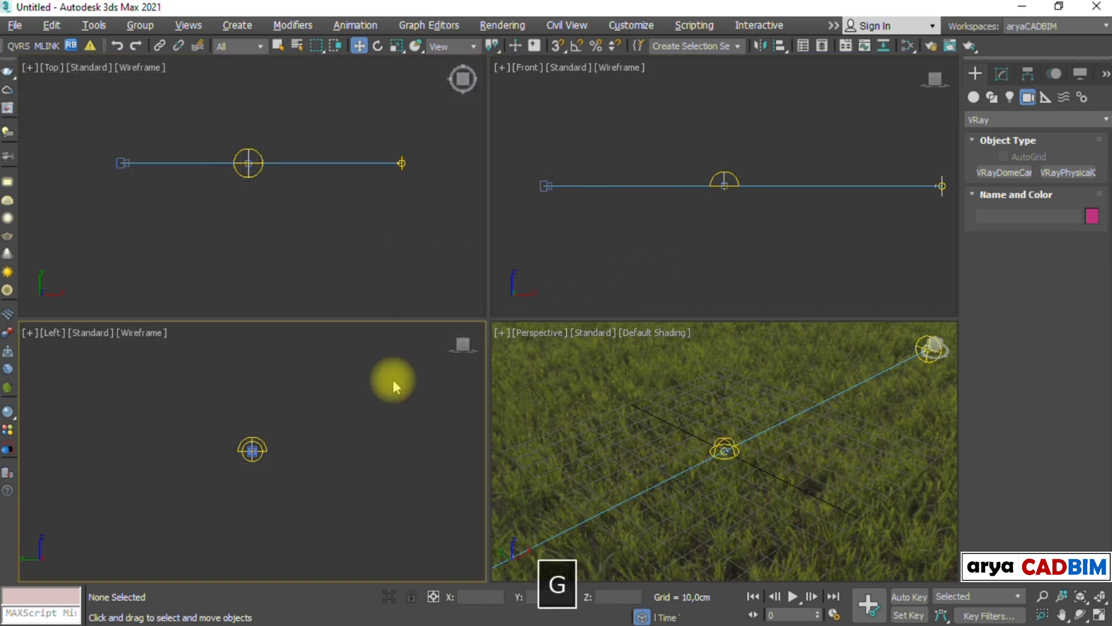
pyautogui.click(565, 363)
pyautogui.press('c')
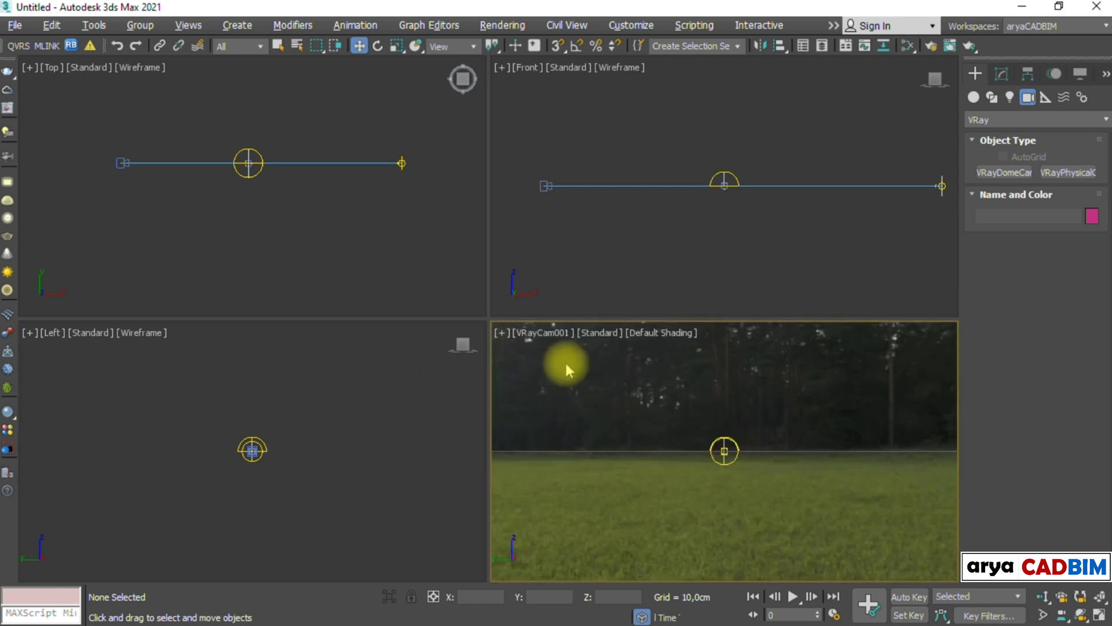
# Lower the camera in the Front view to a Z of about -81 cm and hide the grid in the camera view
pyautogui.click(543, 186)
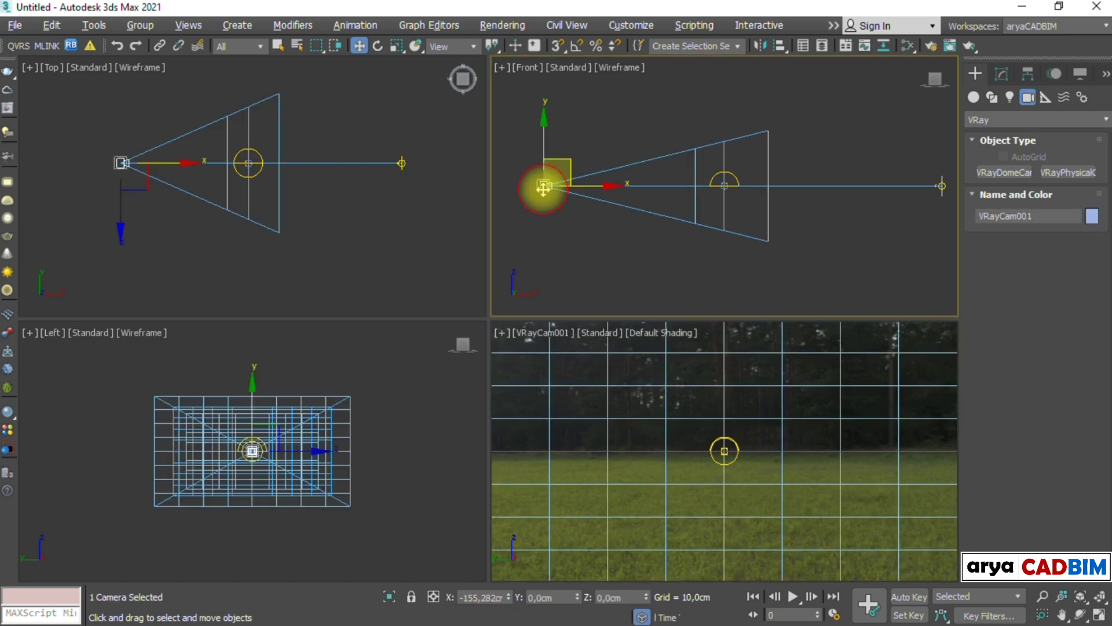
pyautogui.moveTo(541, 141); pyautogui.dragTo(533, 233)
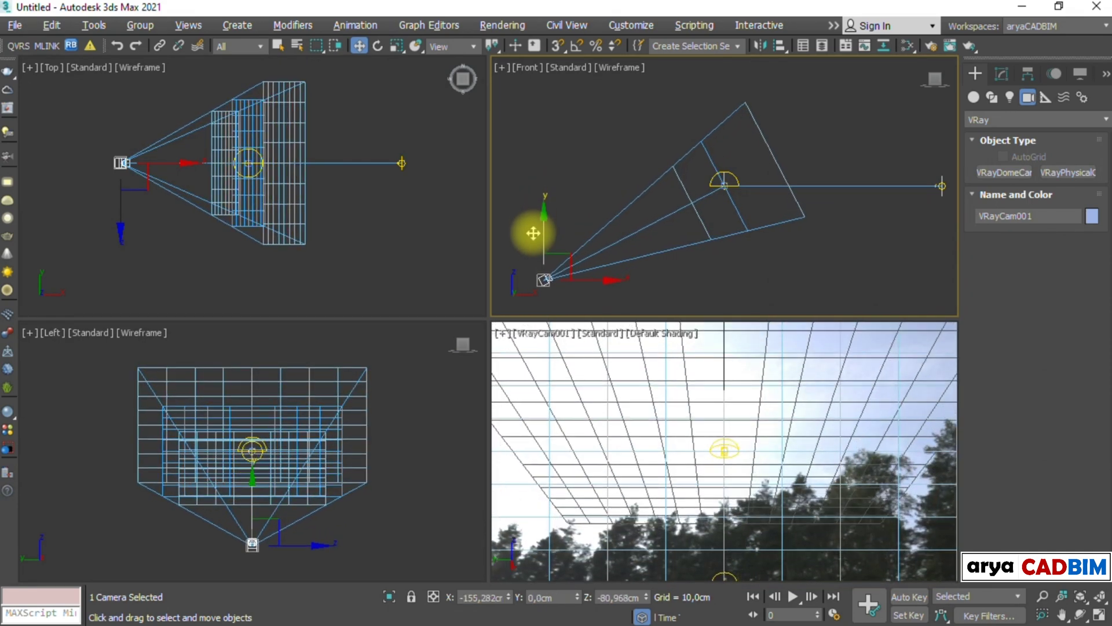
pyautogui.click(694, 276)
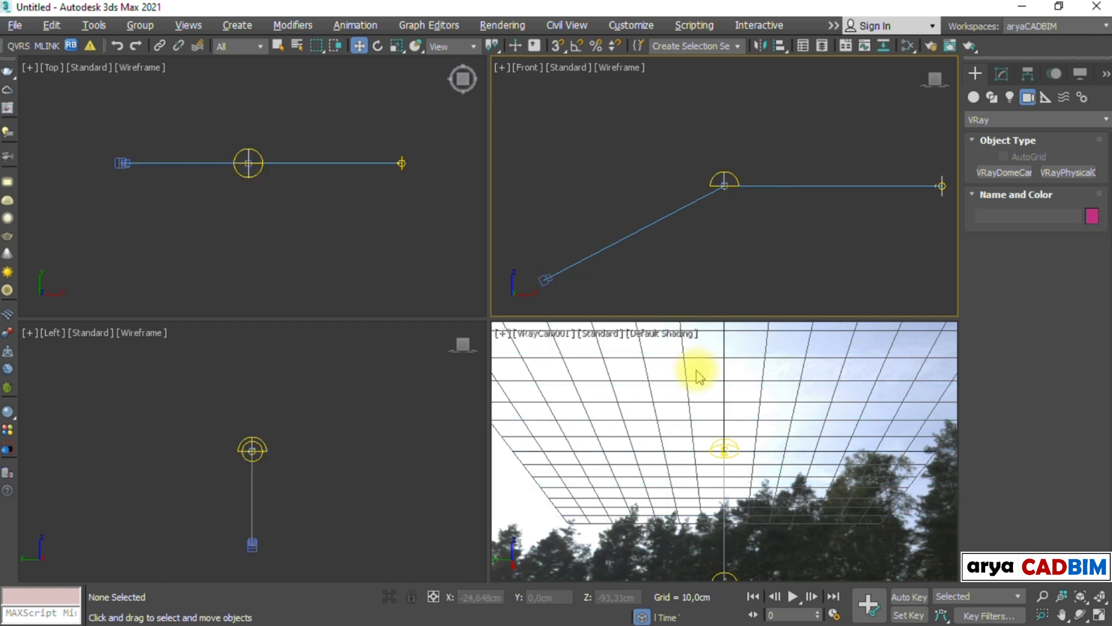
pyautogui.click(700, 399)
pyautogui.press('g')
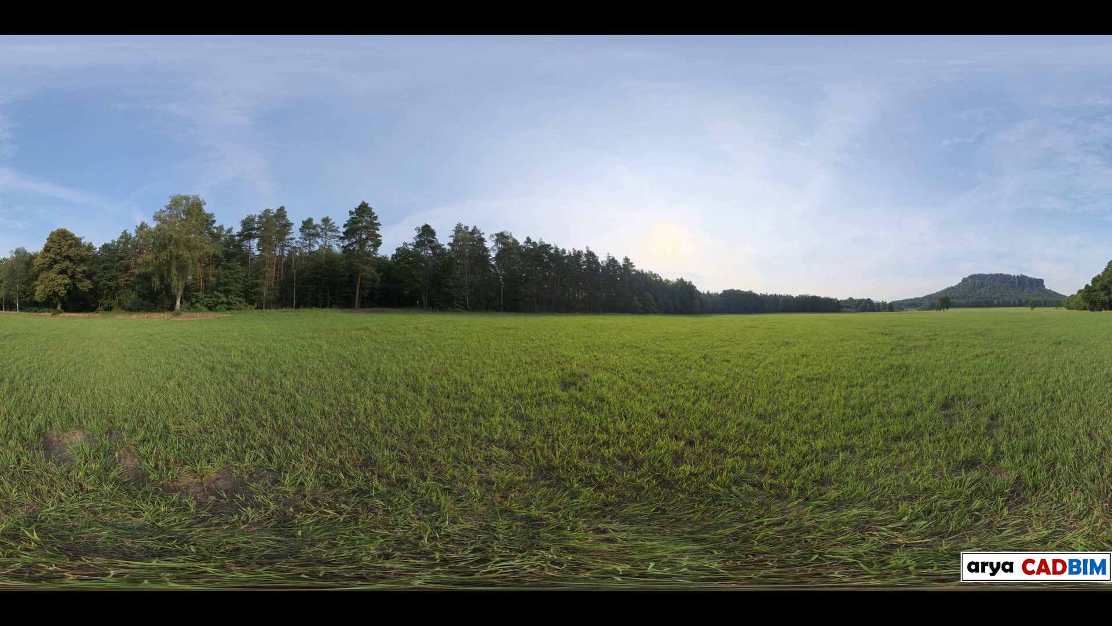
# Set the VRayBitmap map's overall multiplier to 0,05 in the Slate Material Editor, keeping the camera view uncovered
pyautogui.press('m')
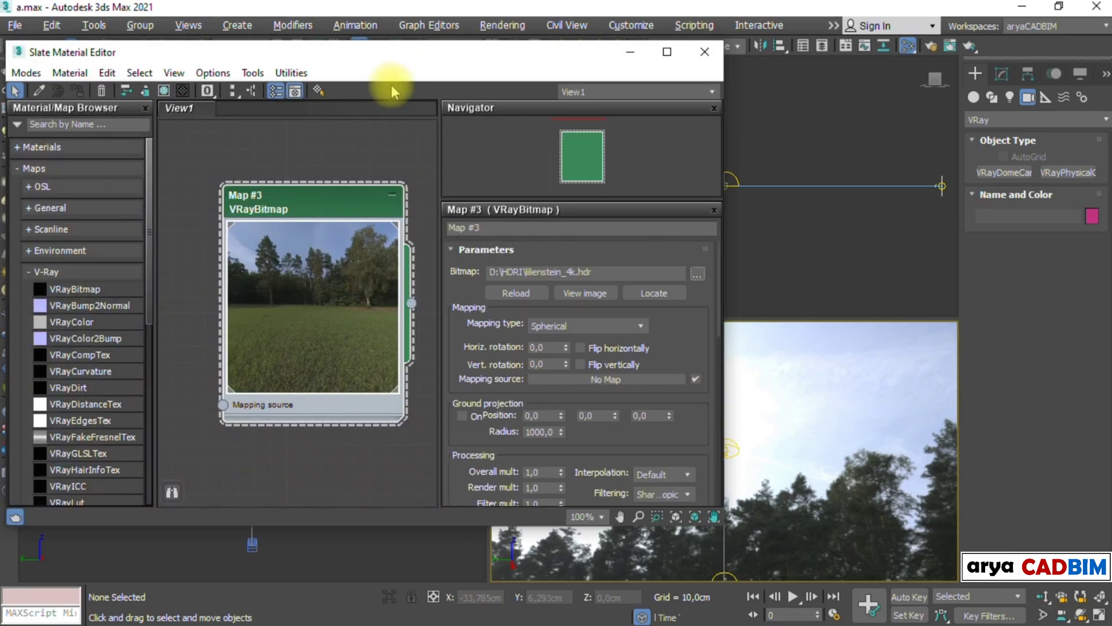
pyautogui.moveTo(397, 62); pyautogui.dragTo(155, 80)
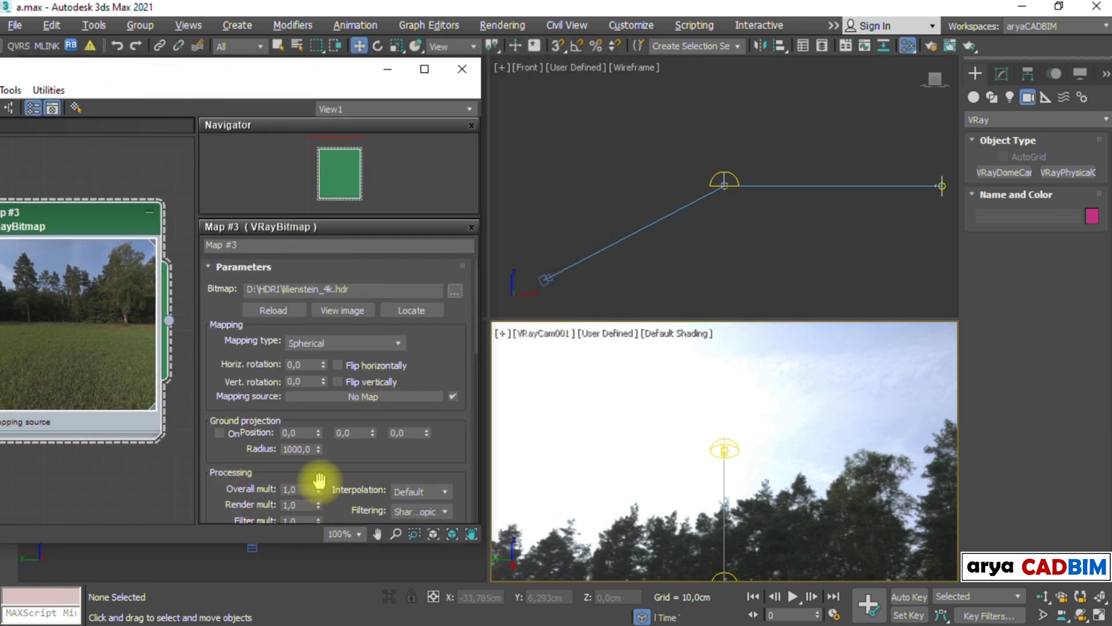
pyautogui.click(285, 490)
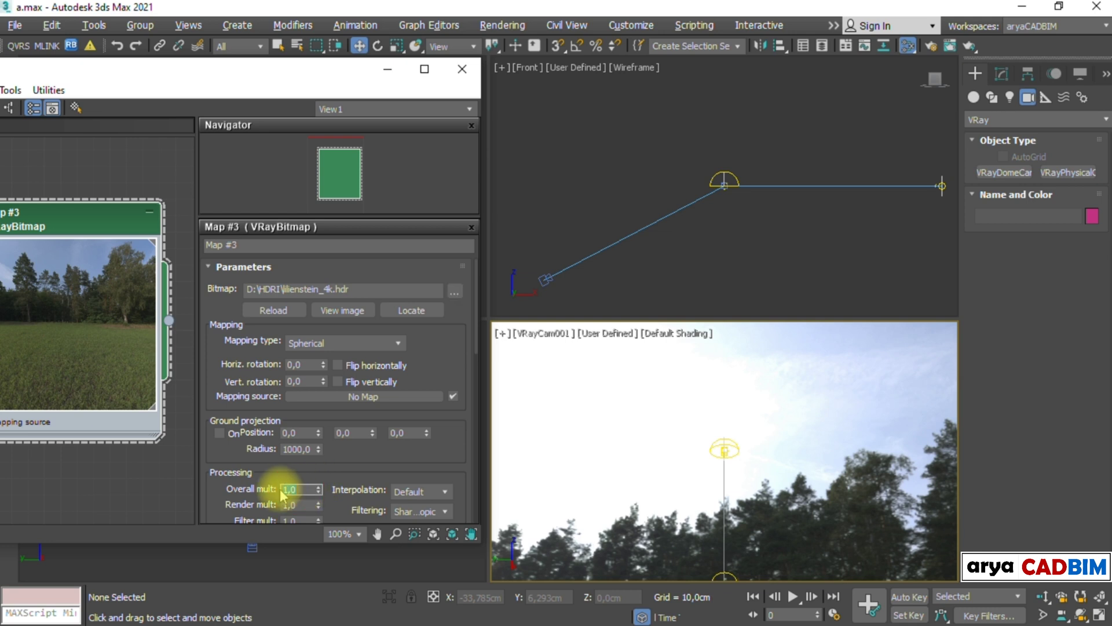
pyautogui.write(',05')
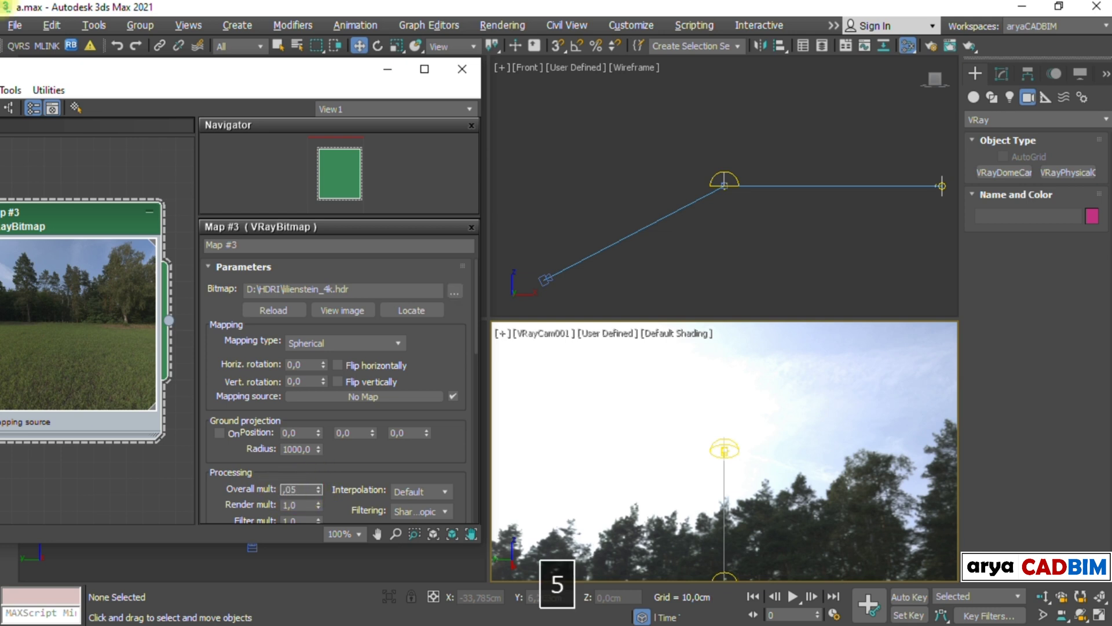
pyautogui.press('Return')
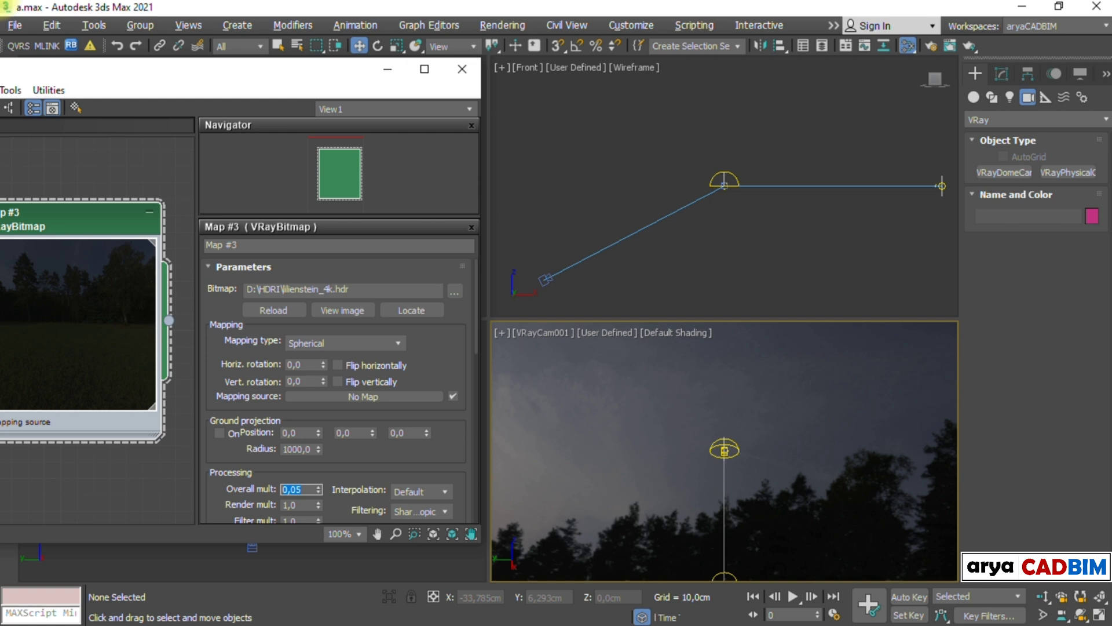
pyautogui.click(389, 457)
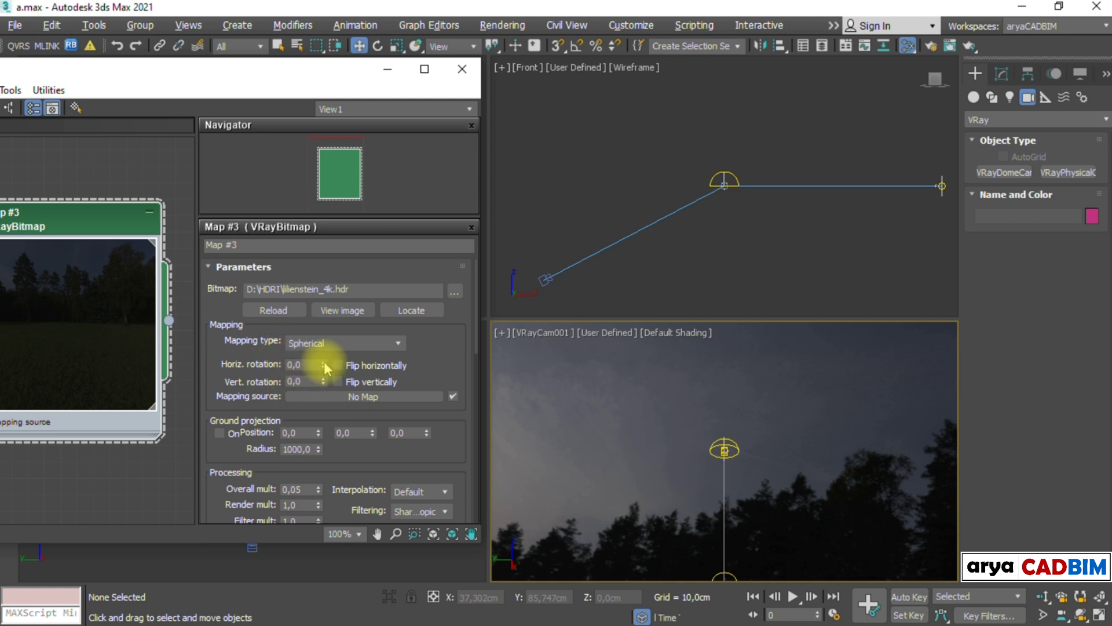
# Increase the VRayBitmap's horizontal rotation to 36, using the selected camera's guides to bring the HDRI sun toward the view's centre
pyautogui.moveTo(325, 362); pyautogui.dragTo(325, 362)
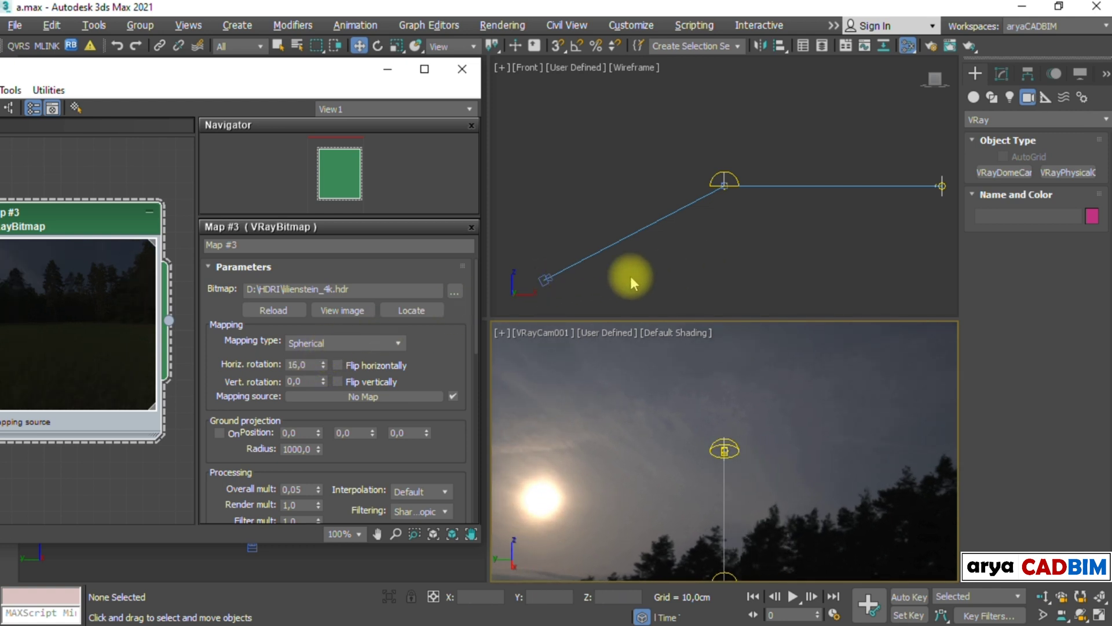
pyautogui.click(539, 277)
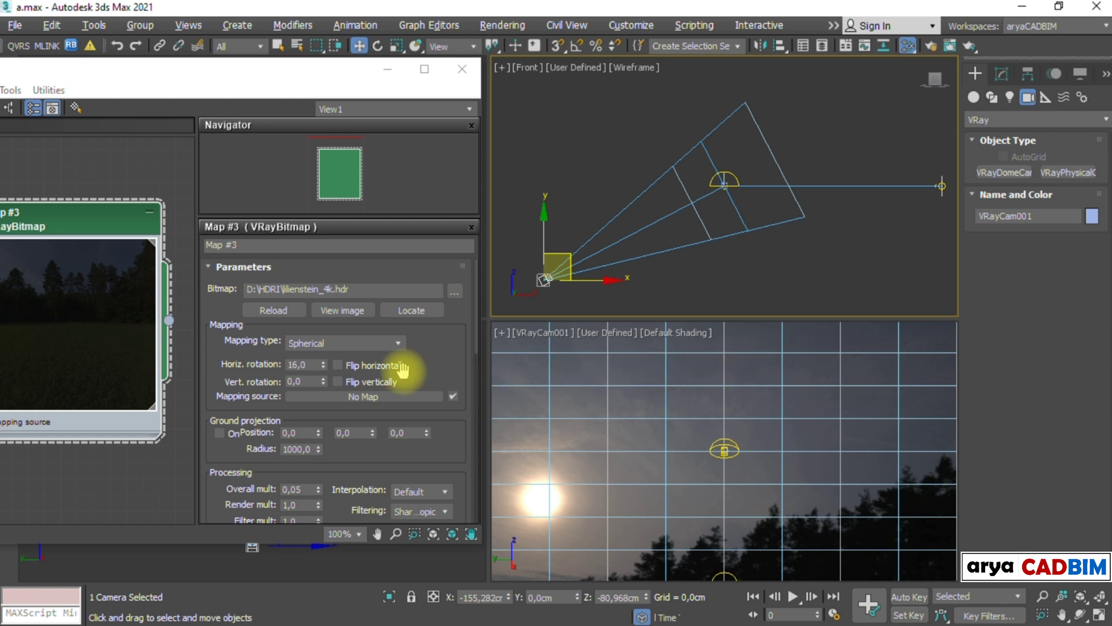
pyautogui.click(324, 365)
pyautogui.moveTo(325, 364); pyautogui.dragTo(325, 367)
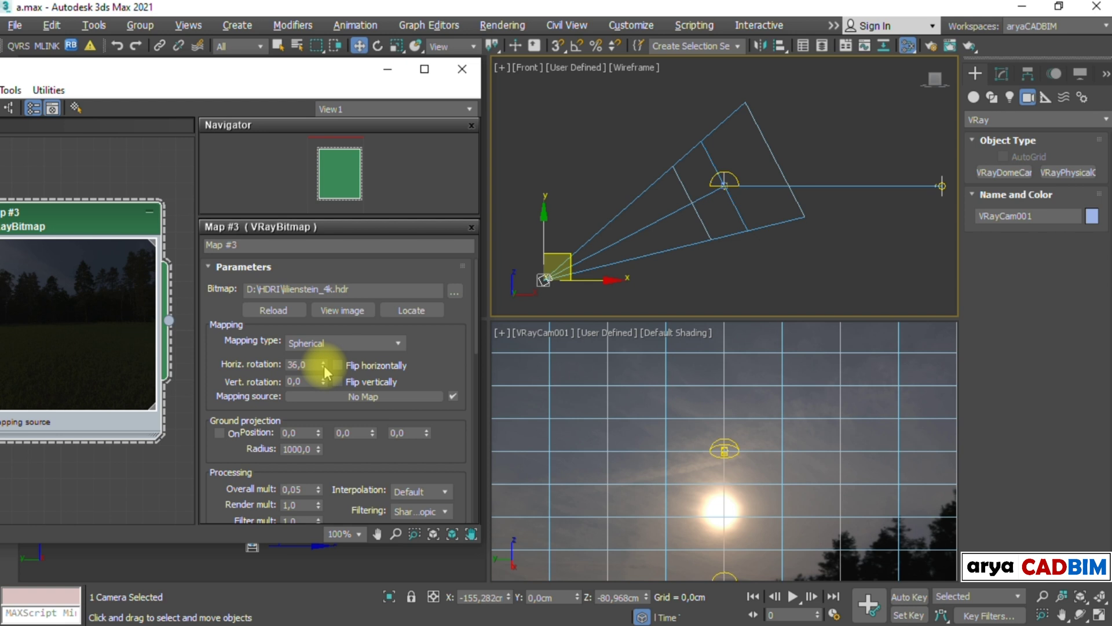
# Fine-tune the VRayBitmap's horizontal rotation, trying 36,5 and settling on 36,4, then deselect the camera and close the material editor
pyautogui.doubleClick(311, 364)
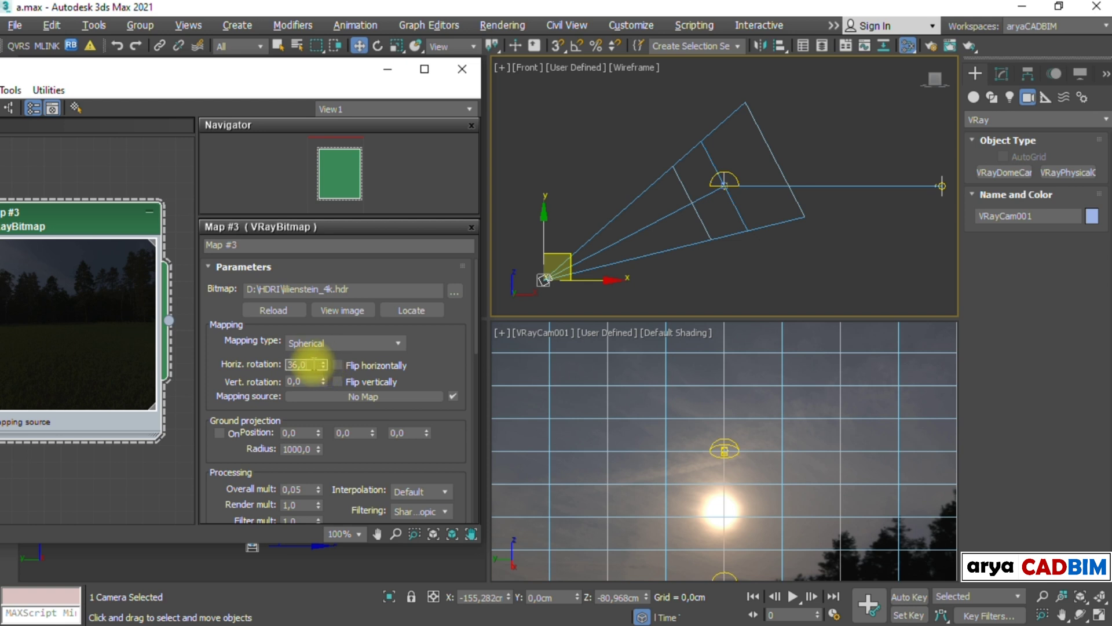
pyautogui.press('BackSpace')
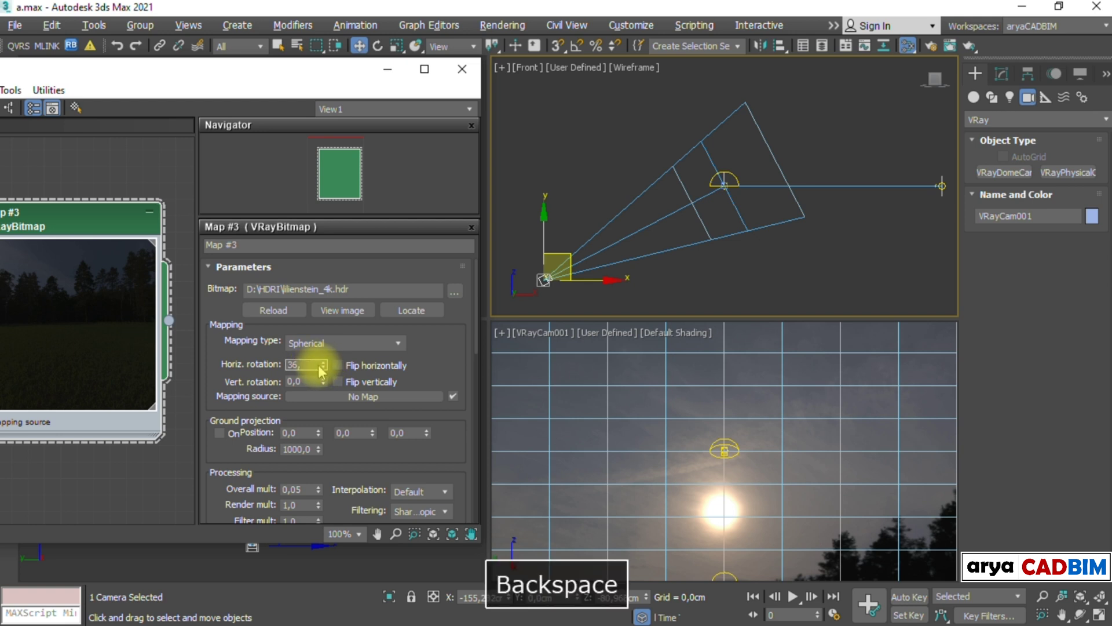
pyautogui.write('5')
pyautogui.press('Return')
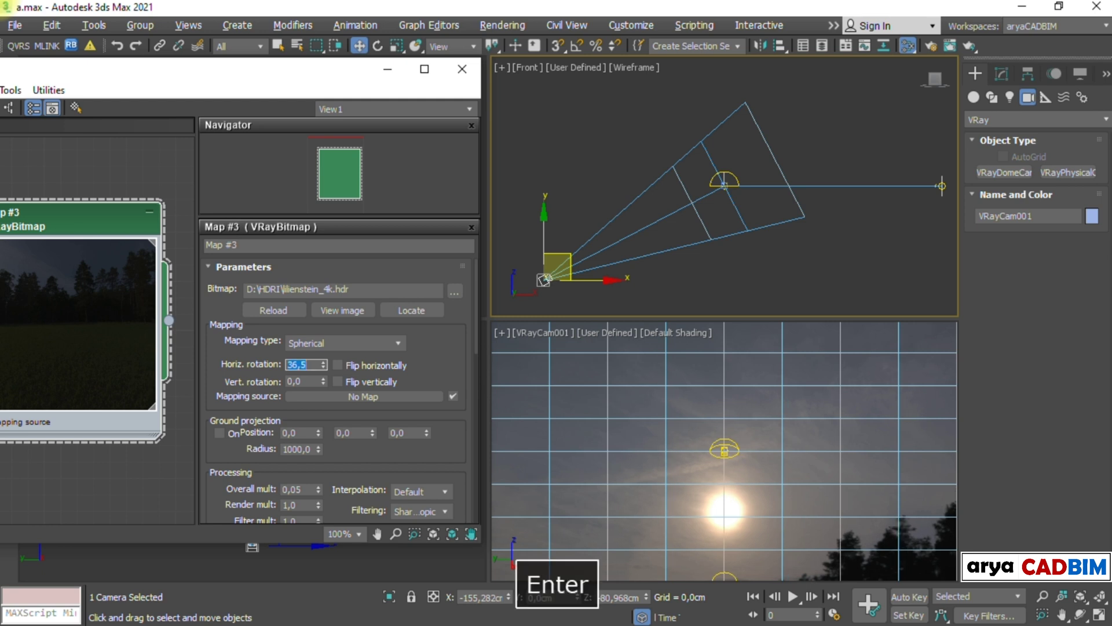
pyautogui.click(316, 363)
pyautogui.press('BackSpace')
pyautogui.write('4')
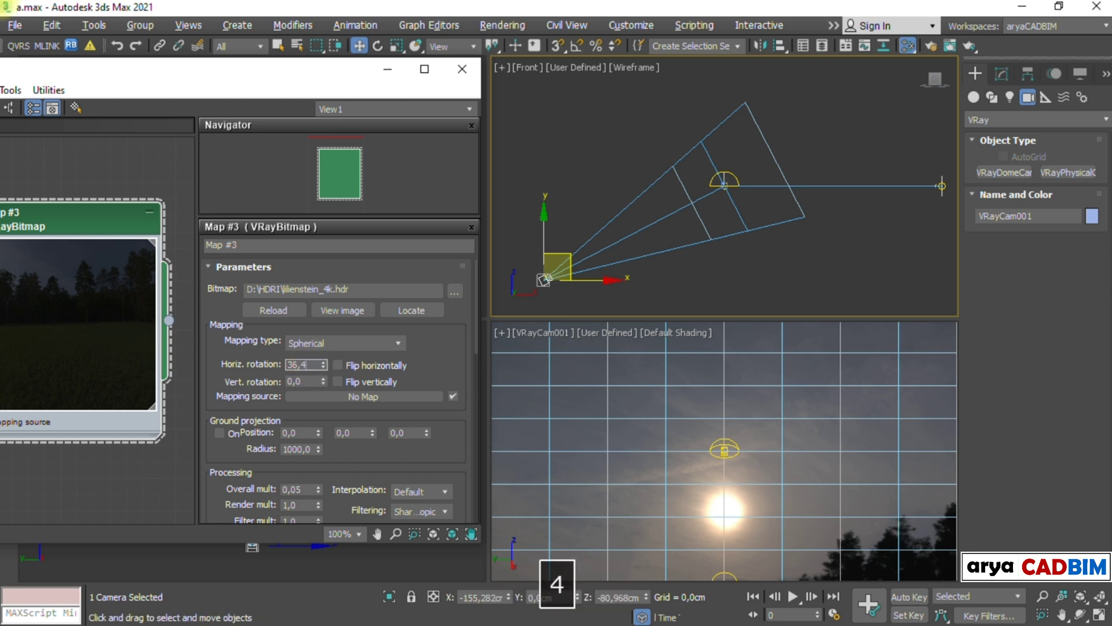
pyautogui.press('Return')
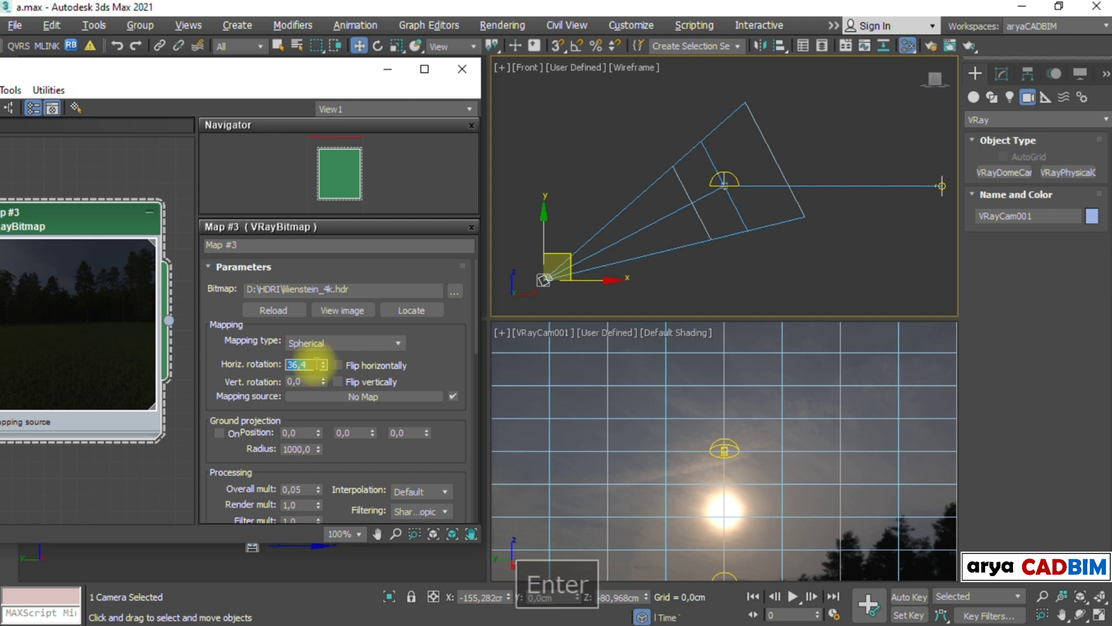
pyautogui.click(424, 360)
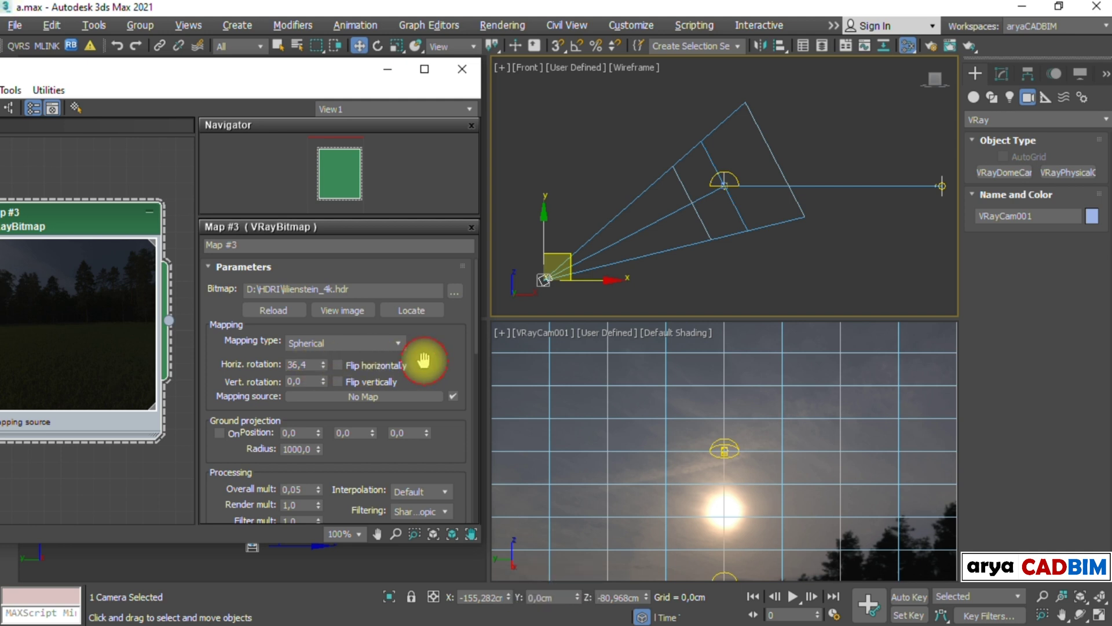
pyautogui.click(728, 286)
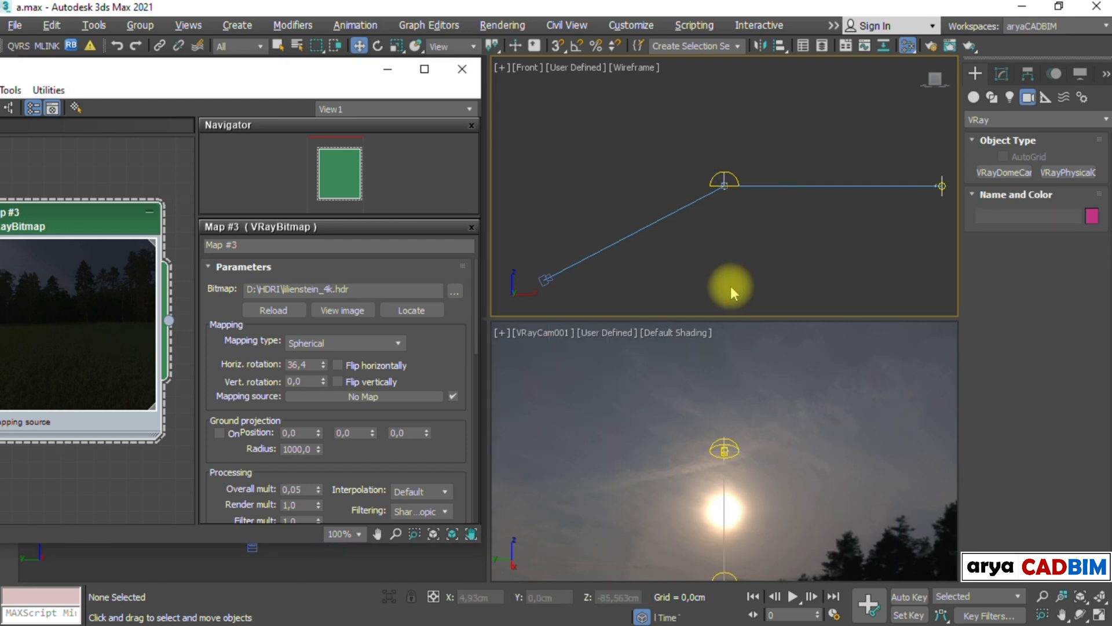
pyautogui.press('m')
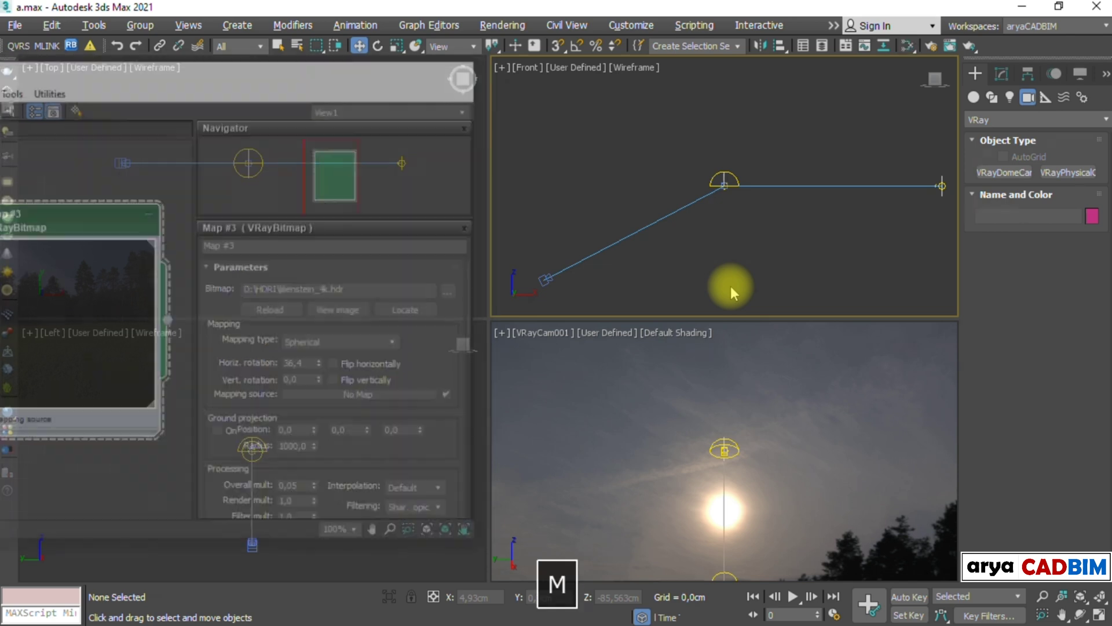
# Raise the V-Ray Sun in the camera view to a Z of about 51 cm, matching the HDRI sun, and deselect it
pyautogui.click(716, 573)
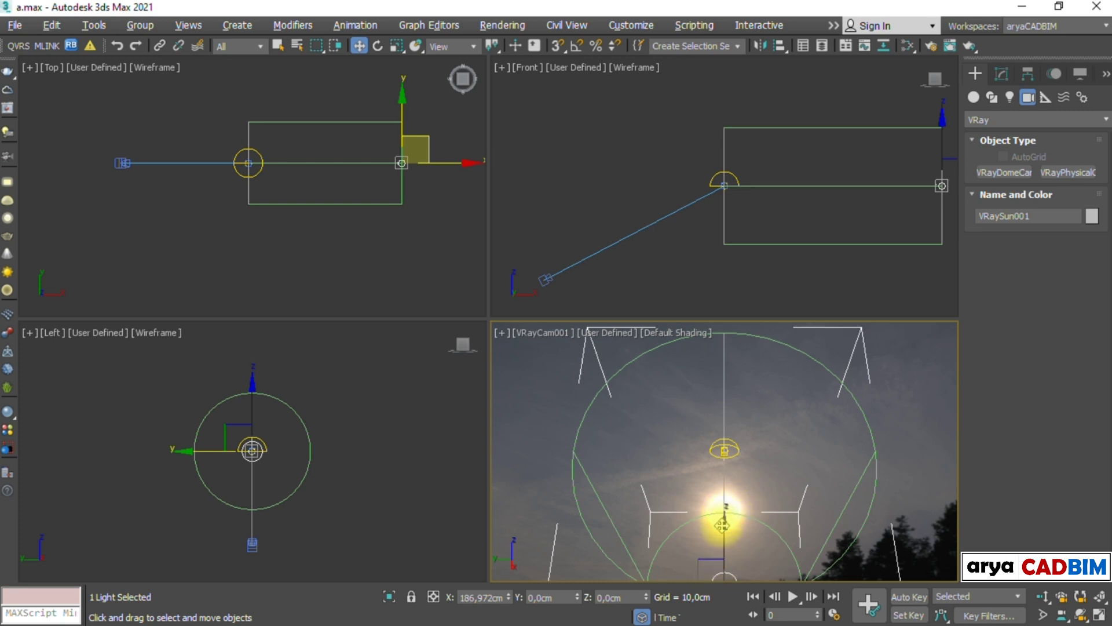
pyautogui.moveTo(722, 529); pyautogui.dragTo(725, 455)
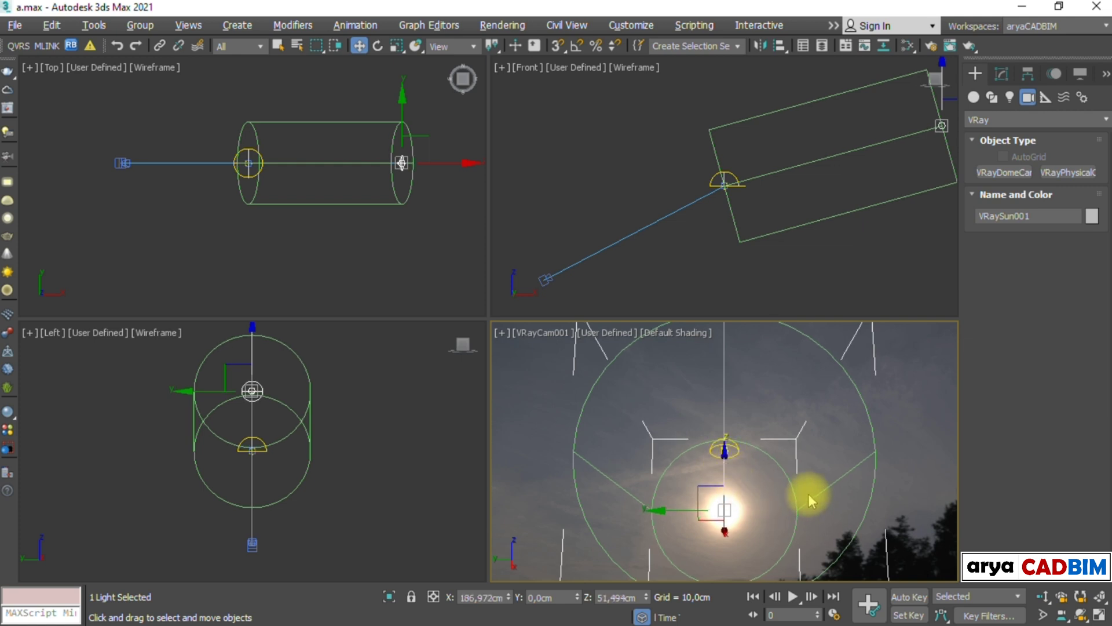
pyautogui.click(866, 293)
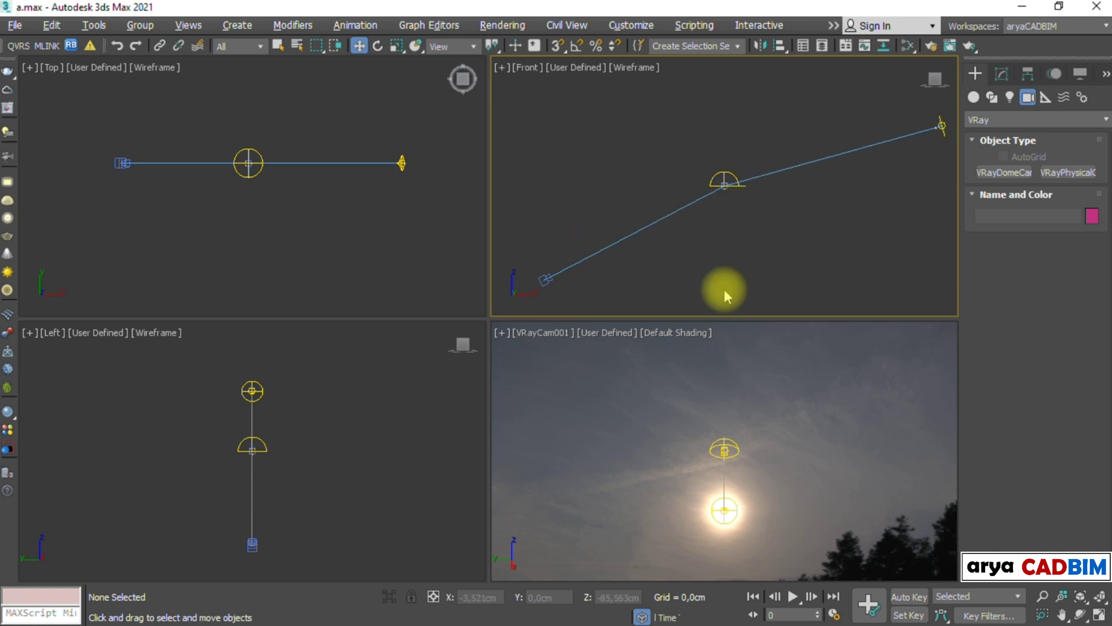
# Set the V-Ray Sun's position to Z 50 cm and X 200 cm, then deselect it
pyautogui.click(942, 125)
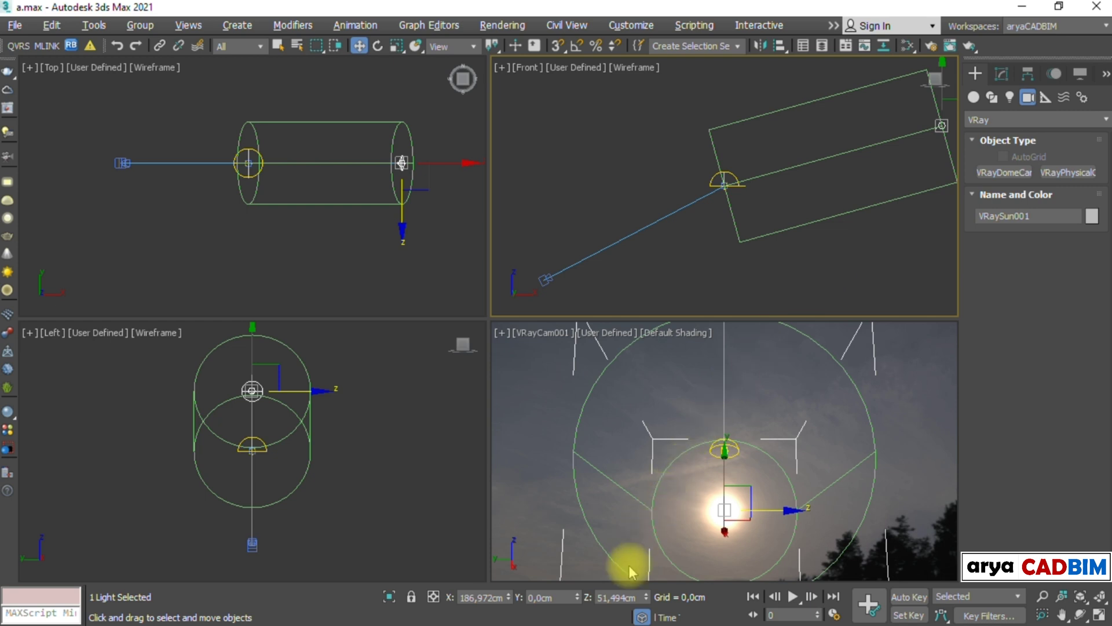
pyautogui.doubleClick(613, 595)
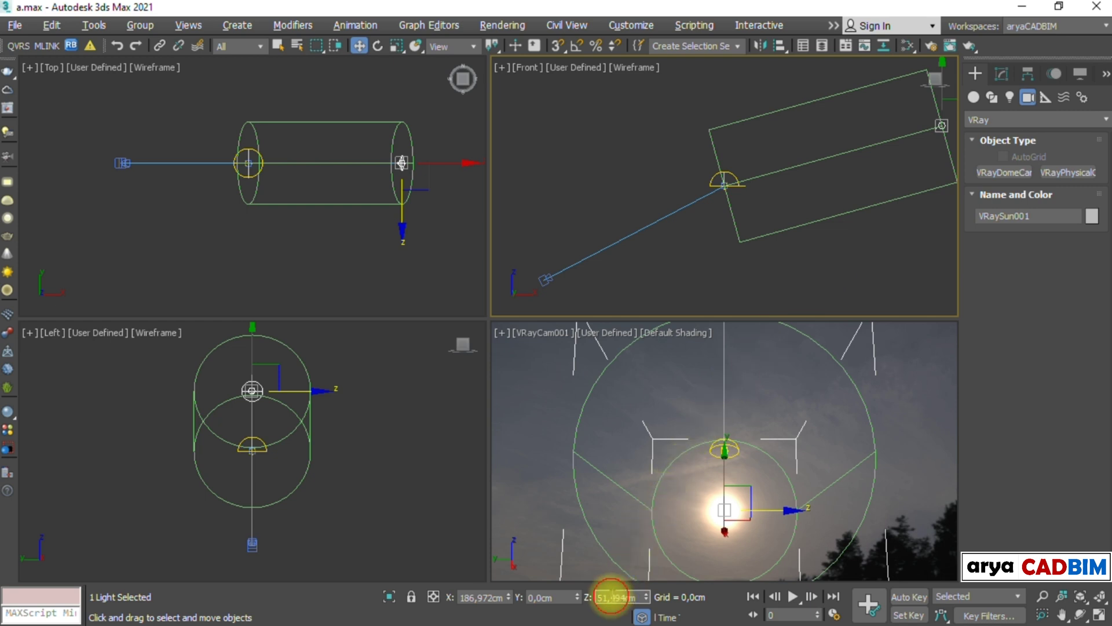
pyautogui.write('50')
pyautogui.press('Return')
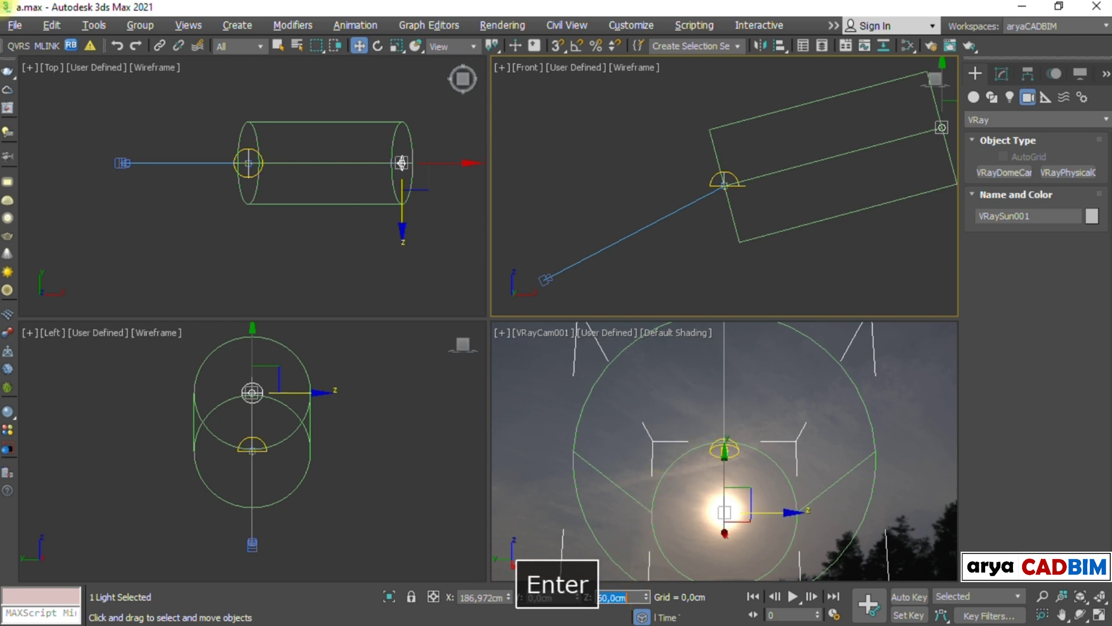
pyautogui.click(611, 595)
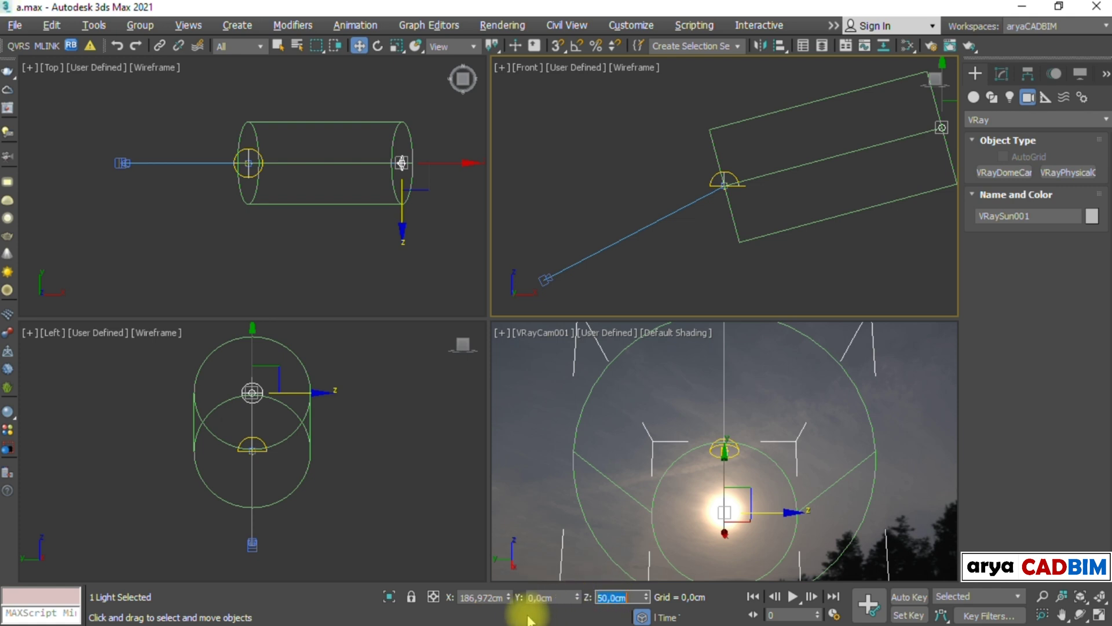
pyautogui.doubleClick(490, 597)
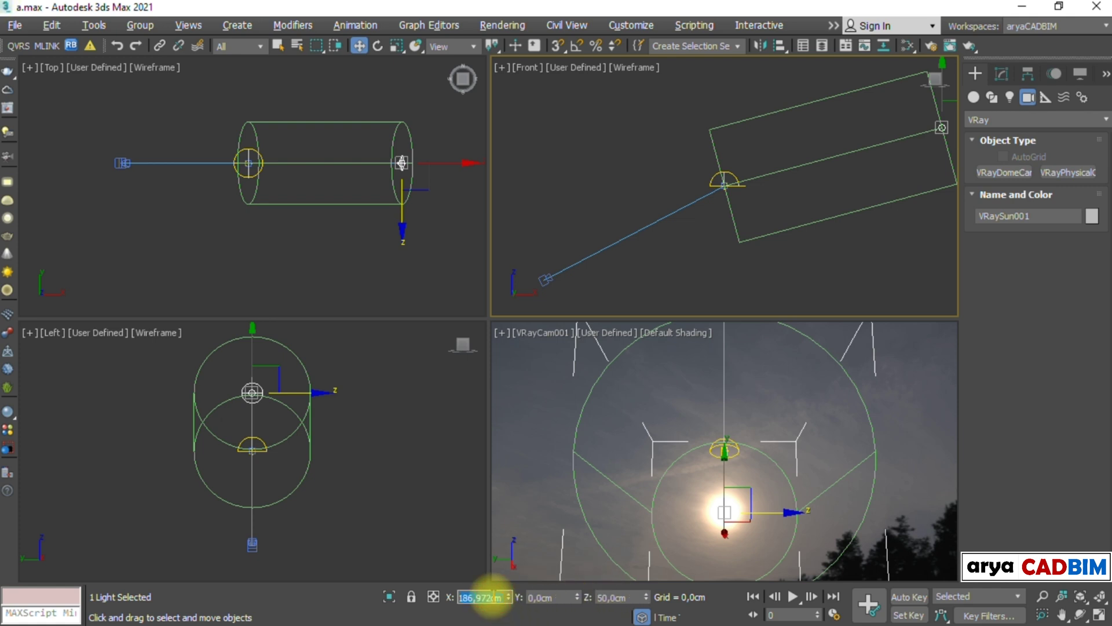
pyautogui.write('200')
pyautogui.press('Return')
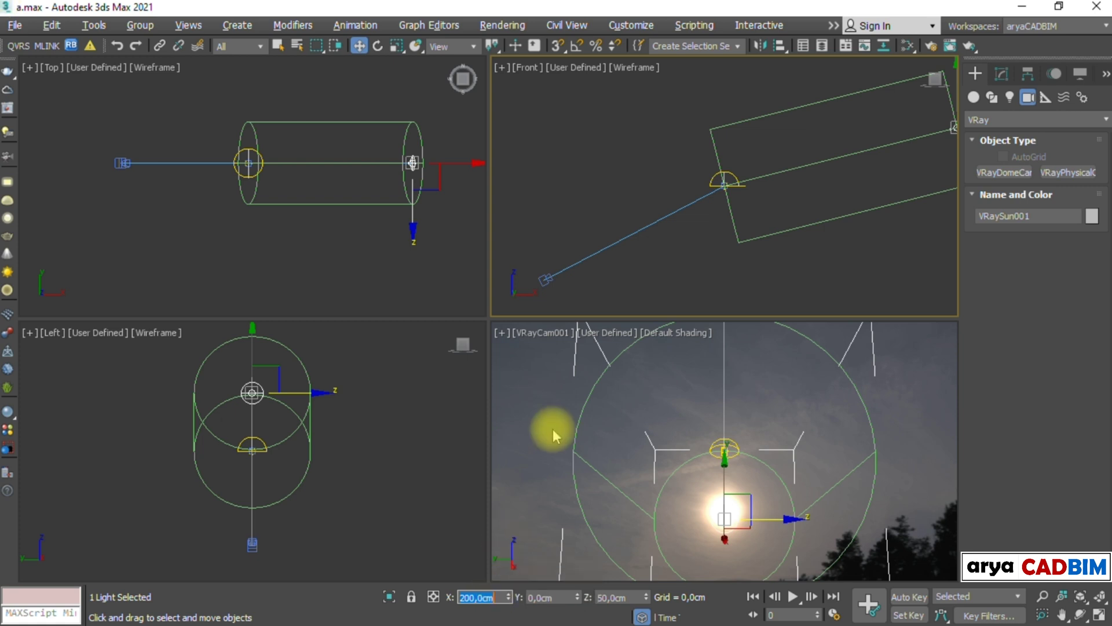
pyautogui.click(573, 276)
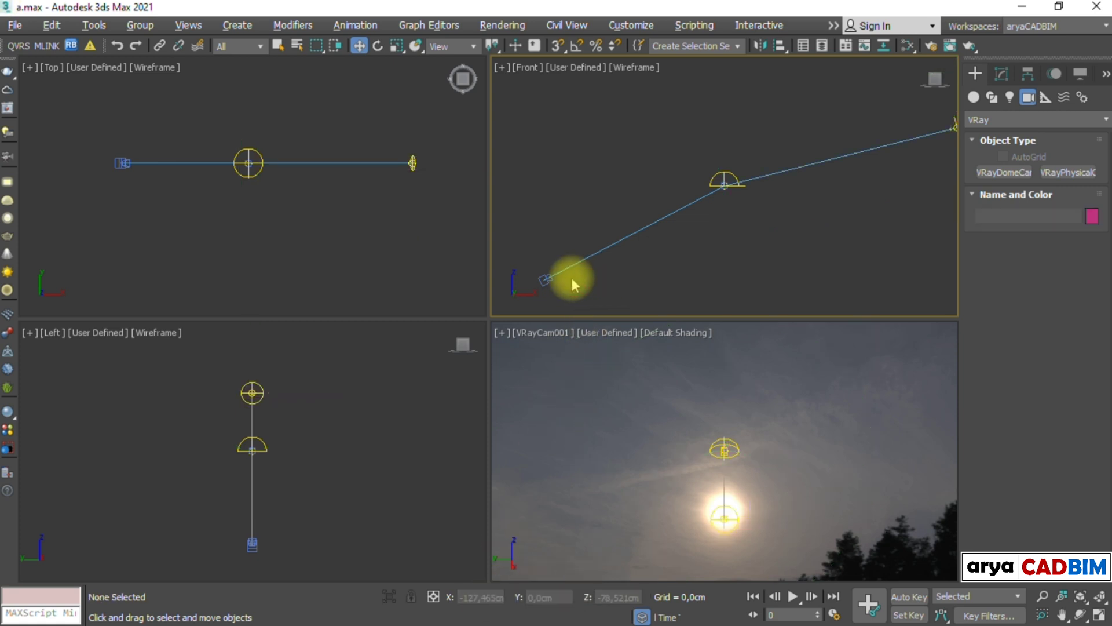
# Set the V-Ray camera's position to X -200 cm and Z -50 cm, mirroring the sun across the dome light, and deselect it
pyautogui.click(542, 280)
pyautogui.doubleClick(480, 597)
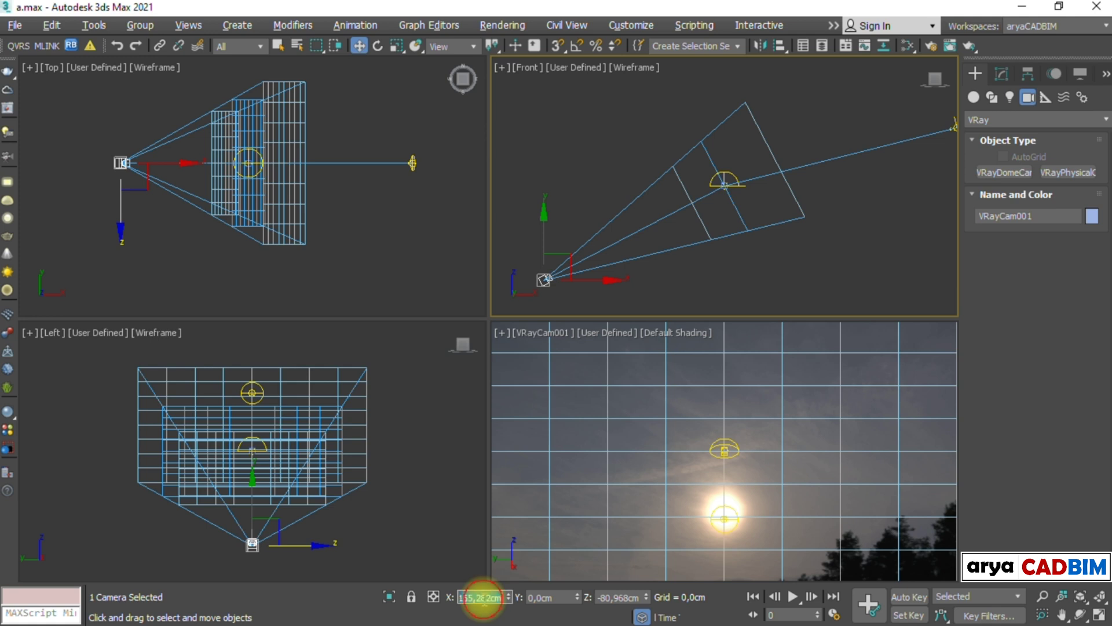
pyautogui.write('-200')
pyautogui.press('Return')
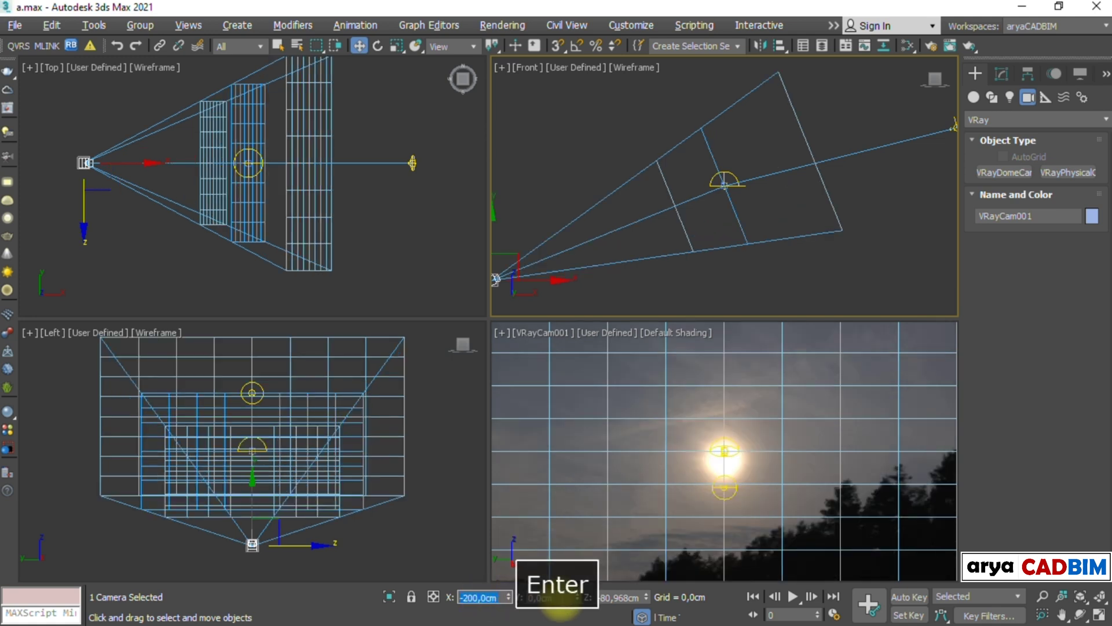
pyautogui.doubleClick(616, 597)
pyautogui.write('-50')
pyautogui.press('Return')
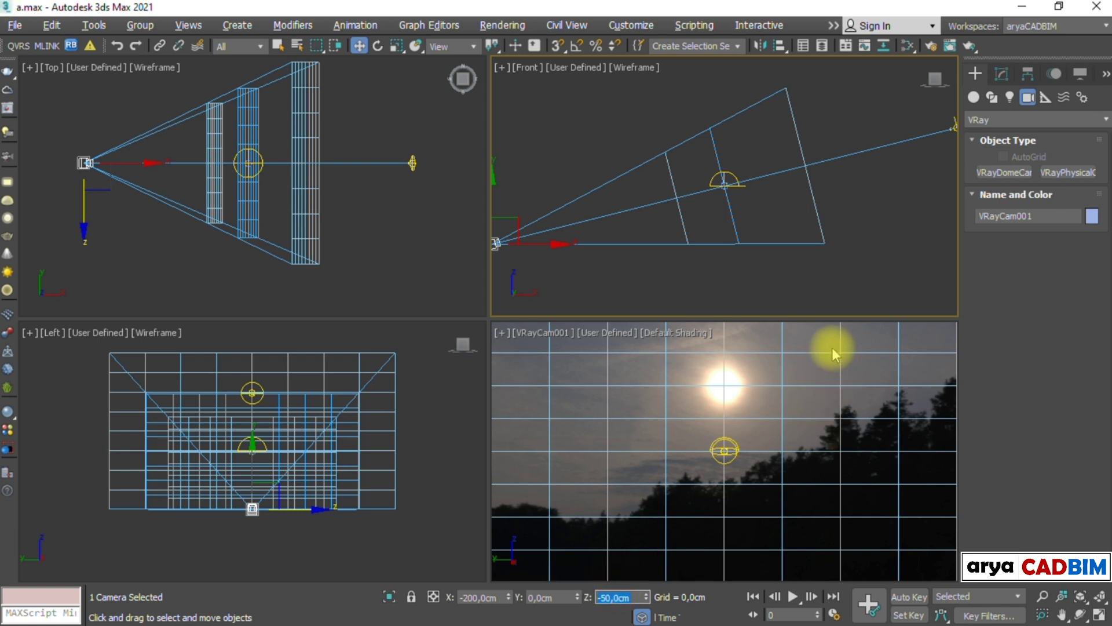
pyautogui.click(826, 285)
pyautogui.press('z')
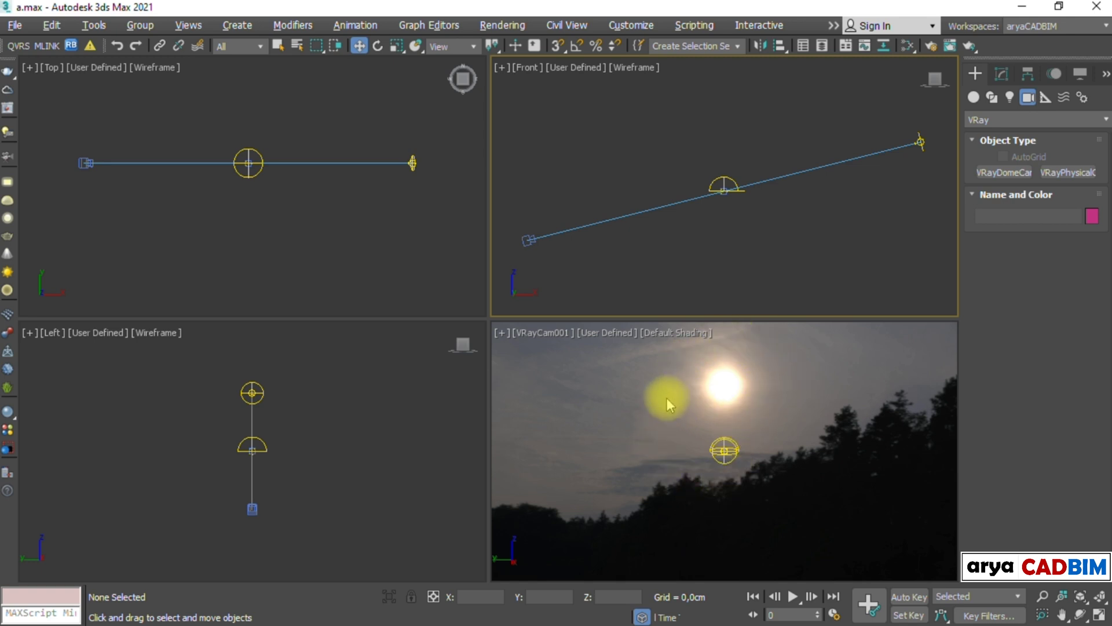
# Set the camera's Z position to -60 cm and the V-Ray Sun's Z position to 60 cm
pyautogui.click(529, 241)
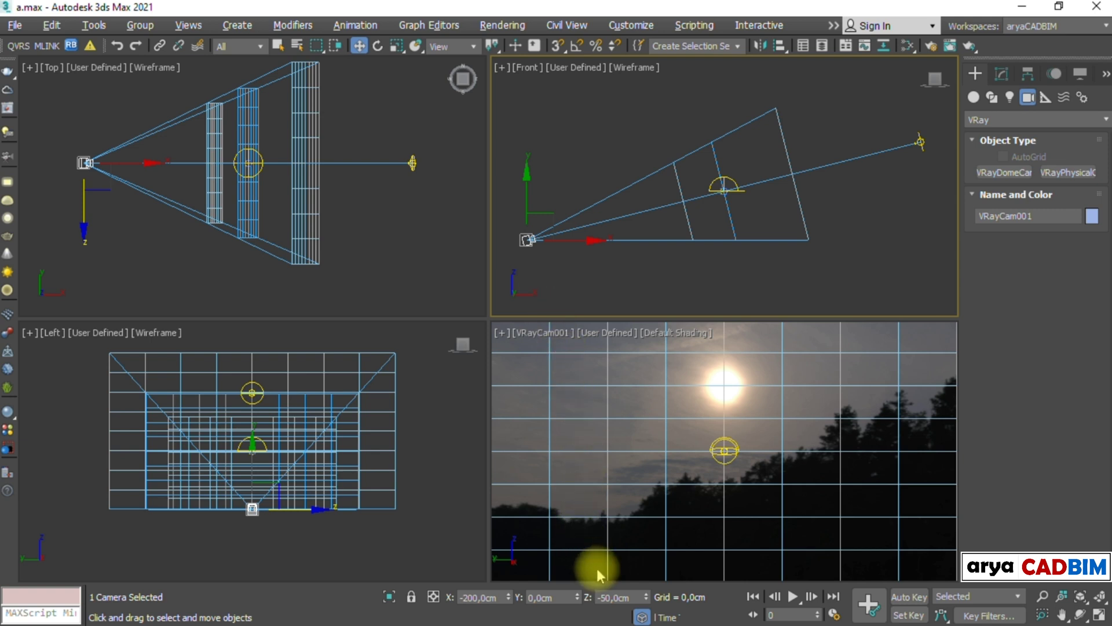
pyautogui.click(612, 595)
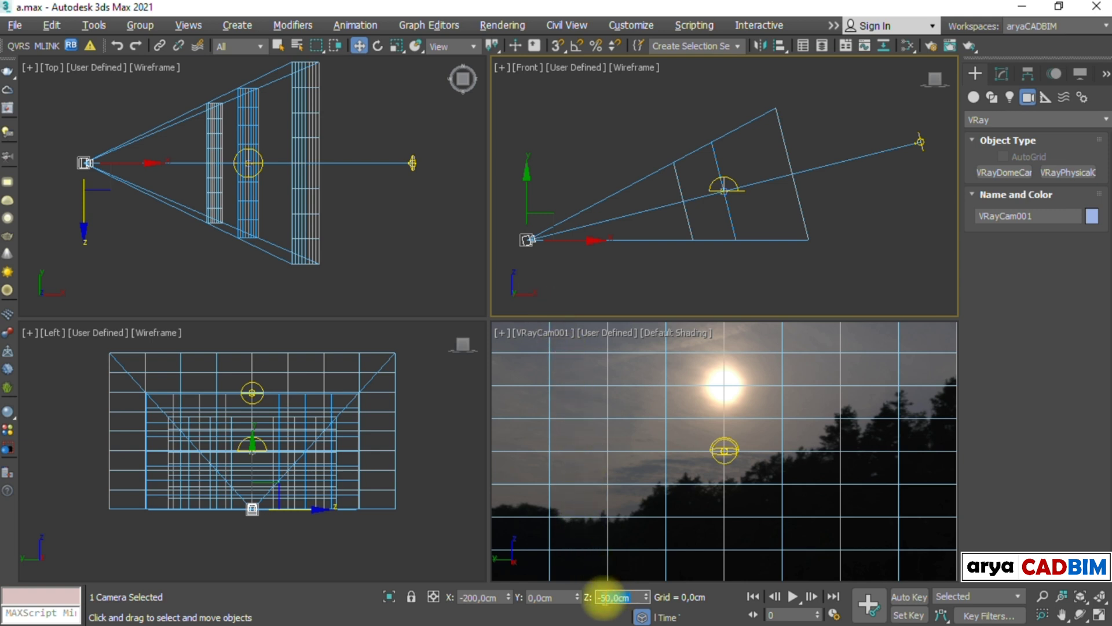
pyautogui.write('60')
pyautogui.press('Return')
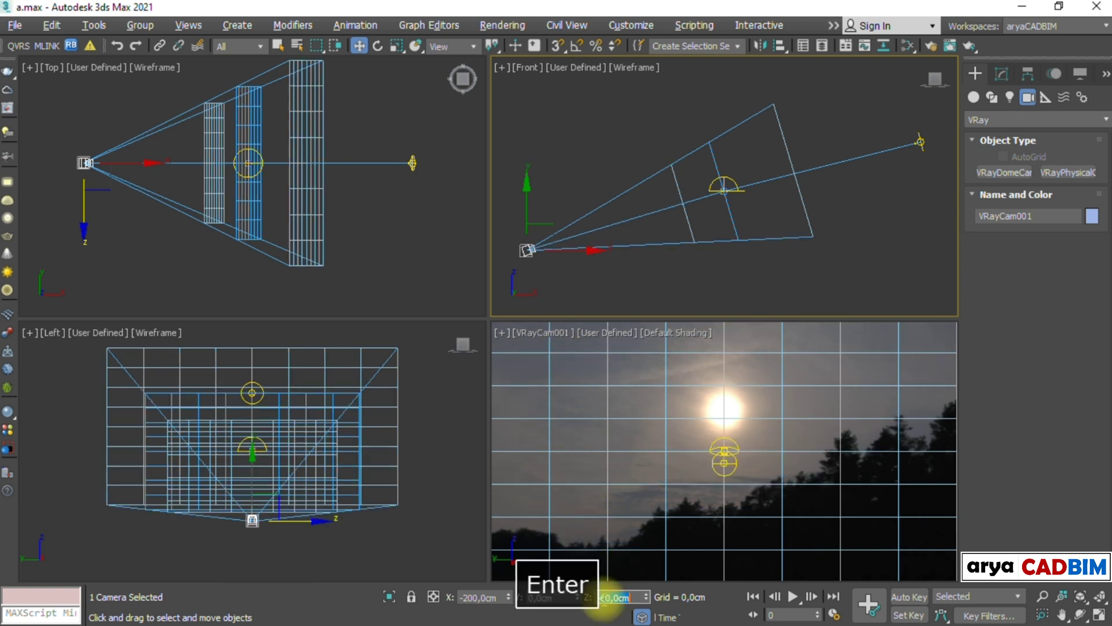
pyautogui.click(921, 143)
pyautogui.click(621, 595)
pyautogui.doubleClick(621, 595)
pyautogui.write('60')
pyautogui.press('Return')
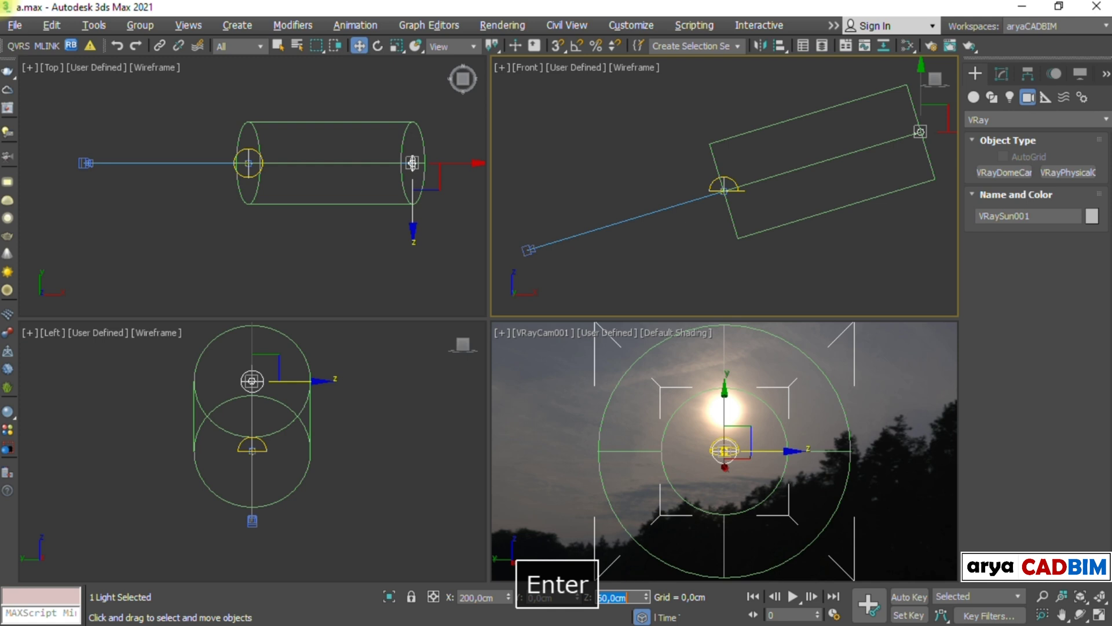
# Set the V-Ray Sun's Z position to 80 cm and the camera's Z position to -80 cm
pyautogui.write('80')
pyautogui.press('Return')
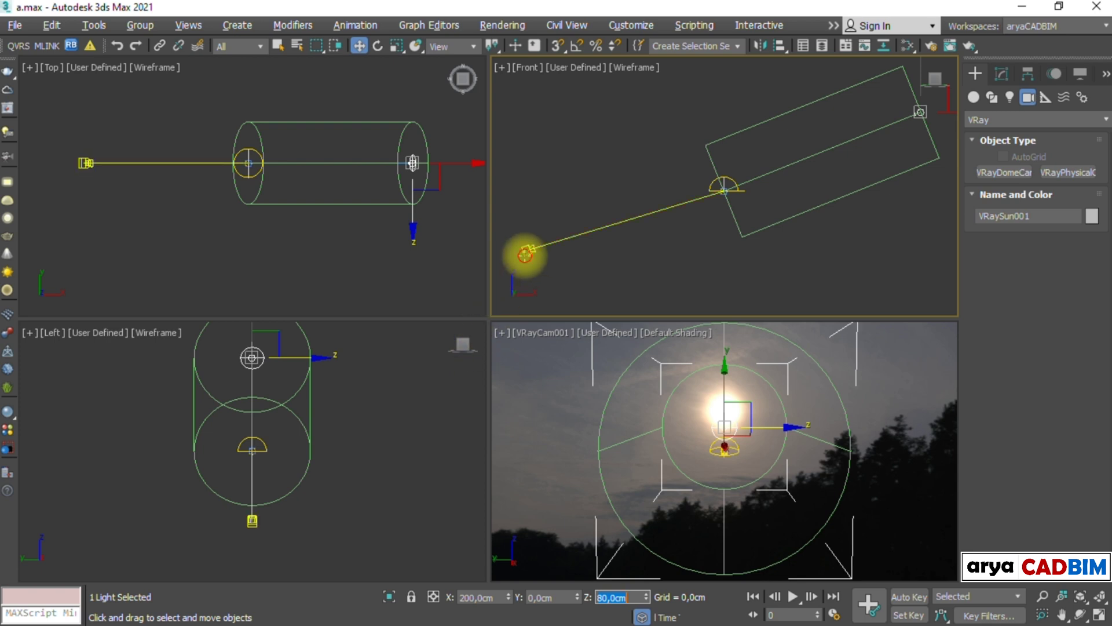
pyautogui.click(525, 251)
pyautogui.doubleClick(618, 596)
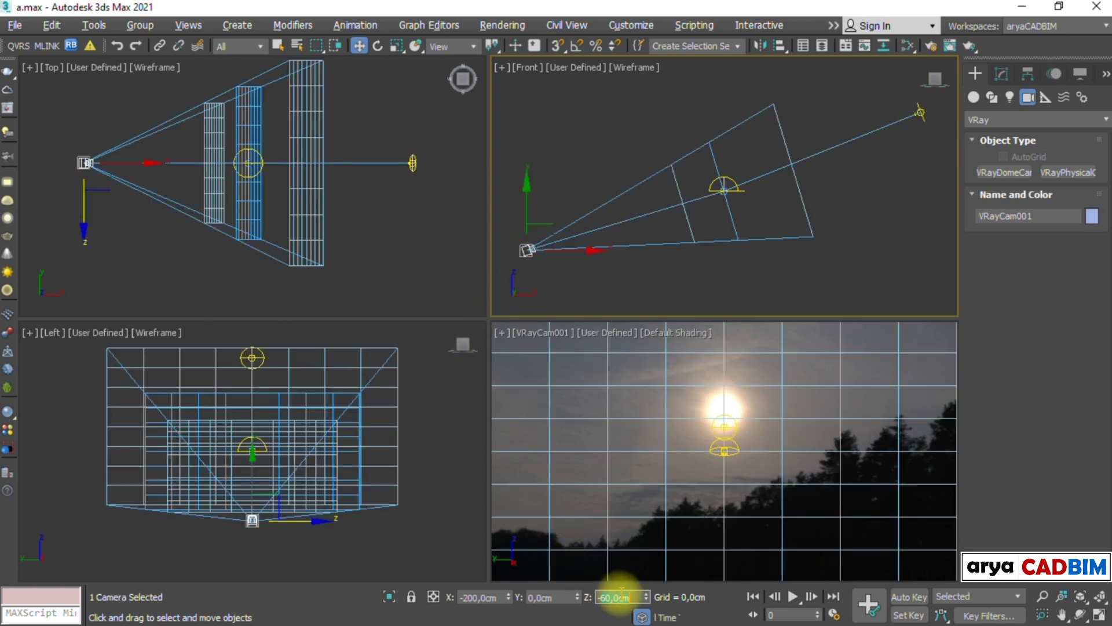
pyautogui.write('-80')
pyautogui.press('Return')
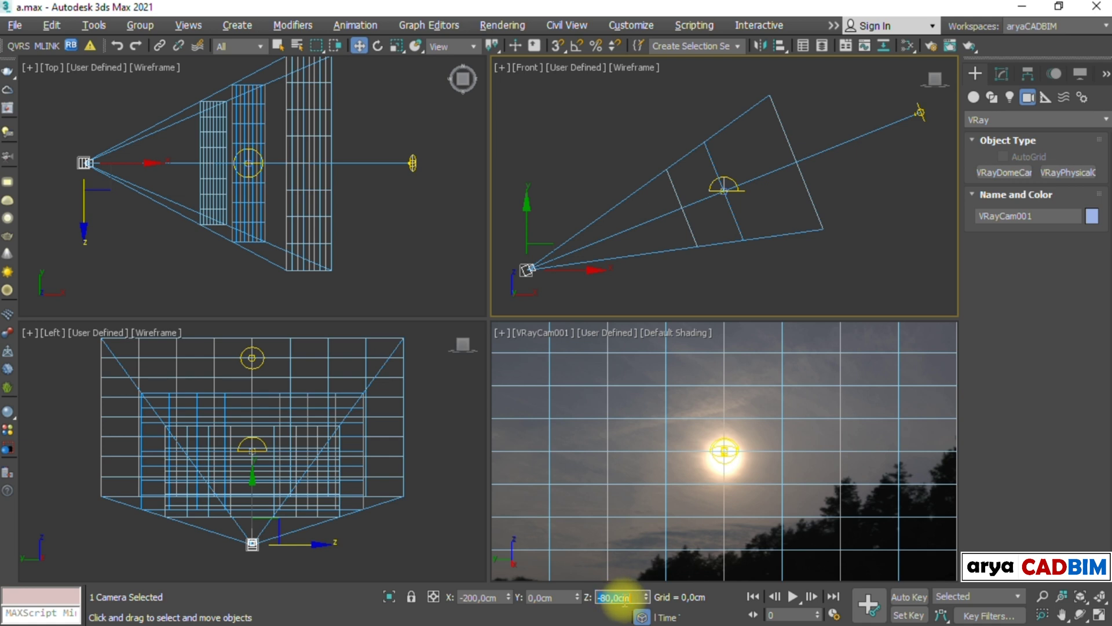
# Set the camera's Z position to -75 cm and the V-Ray Sun's Z position to 75 cm, then clear the selection
pyautogui.write('-75')
pyautogui.press('Return')
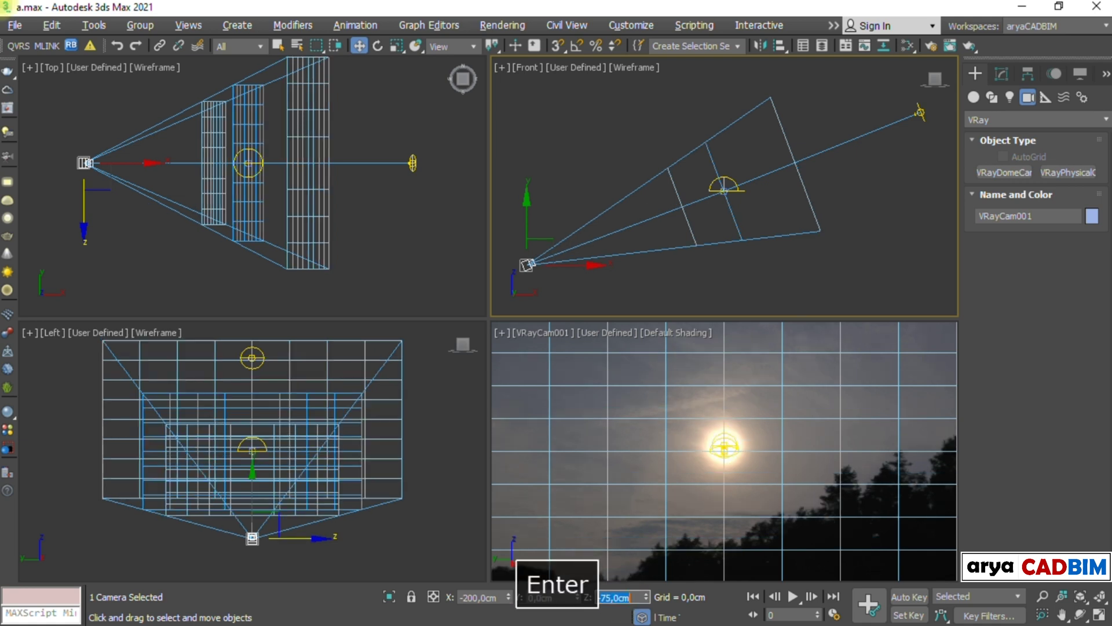
pyautogui.click(921, 113)
pyautogui.doubleClick(614, 597)
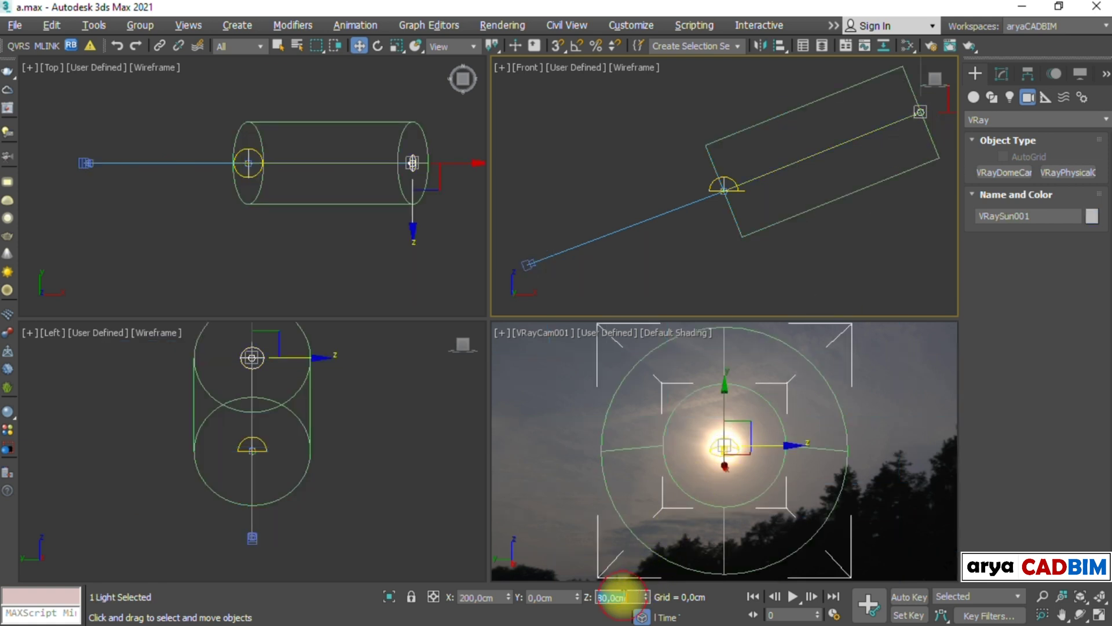
pyautogui.write('75')
pyautogui.press('Return')
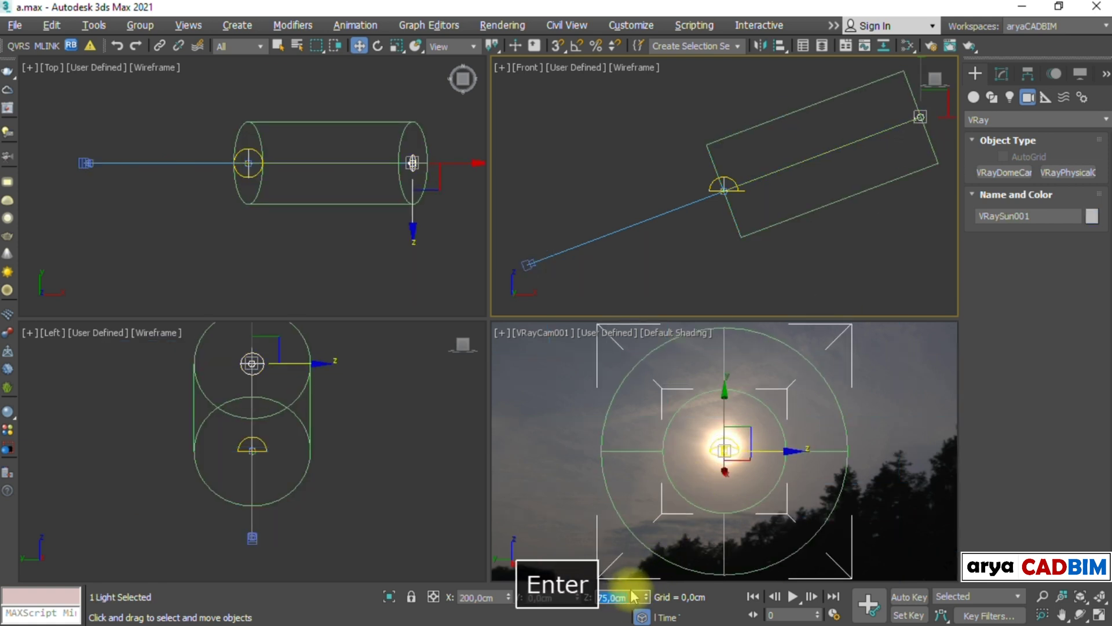
pyautogui.click(871, 284)
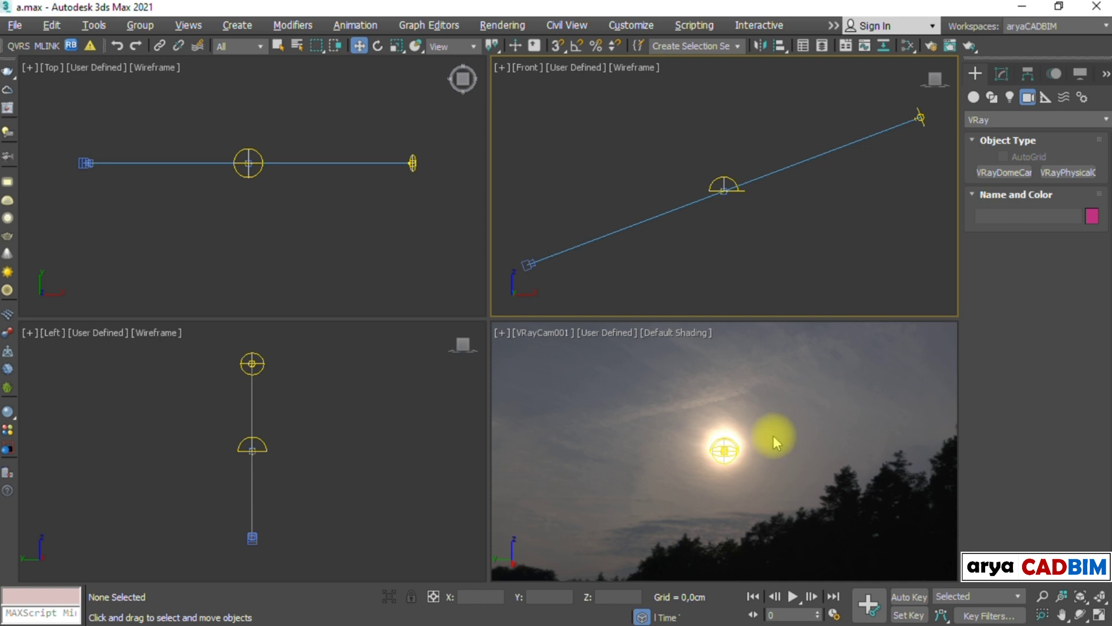
# Set the V-Ray Sun's Z position to 78 cm and the camera's Z position to -78 cm, then clear the selection
pyautogui.click(921, 121)
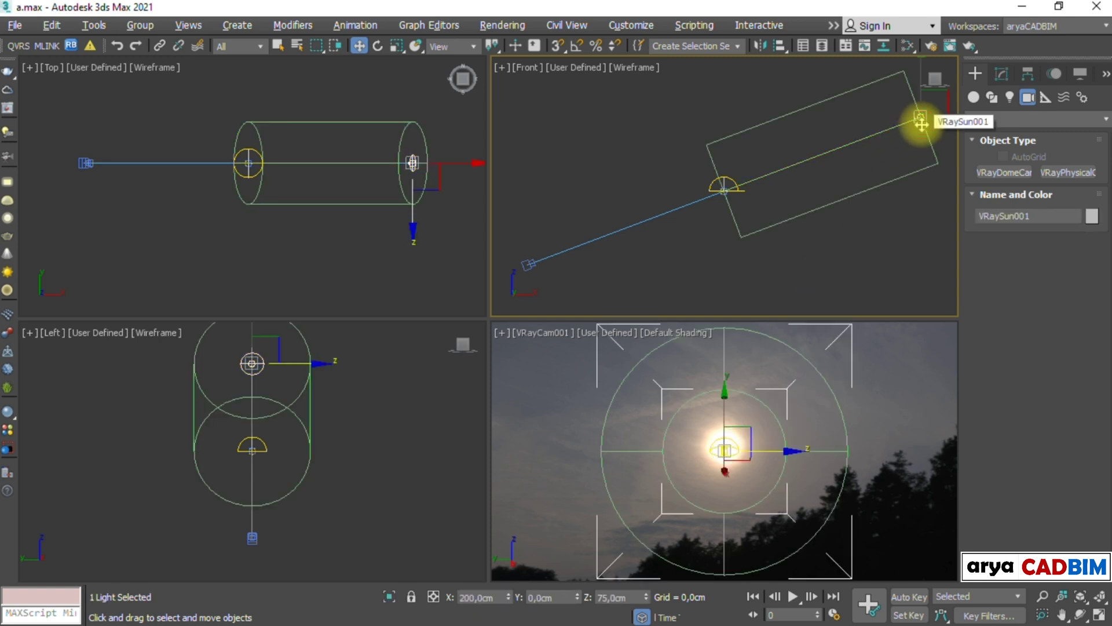
pyautogui.doubleClick(630, 595)
pyautogui.write('78')
pyautogui.press('Return')
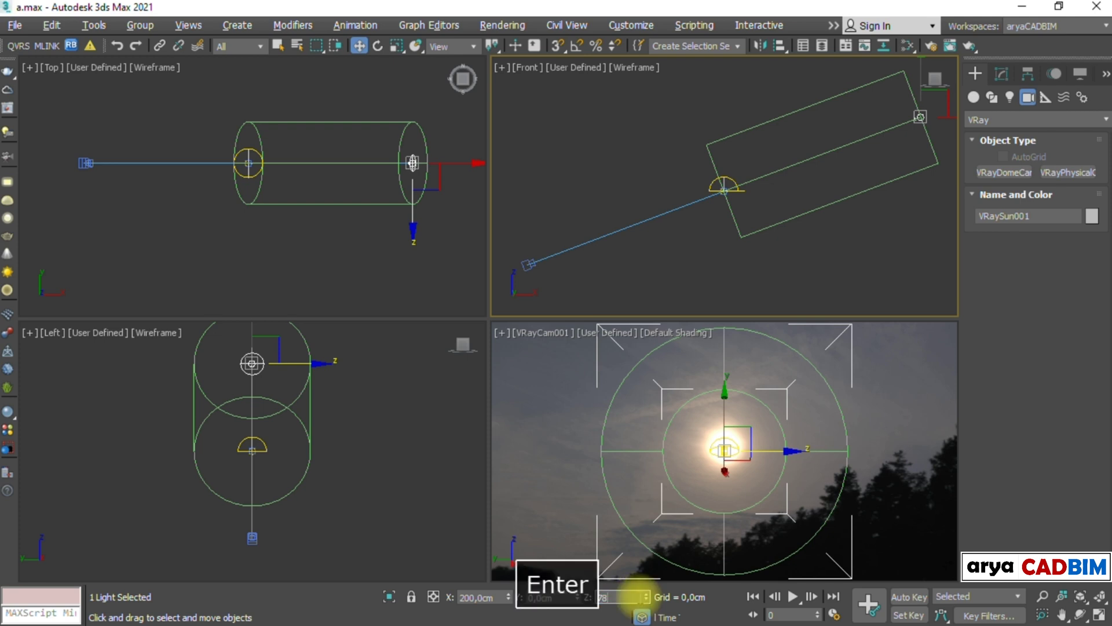
pyautogui.click(527, 267)
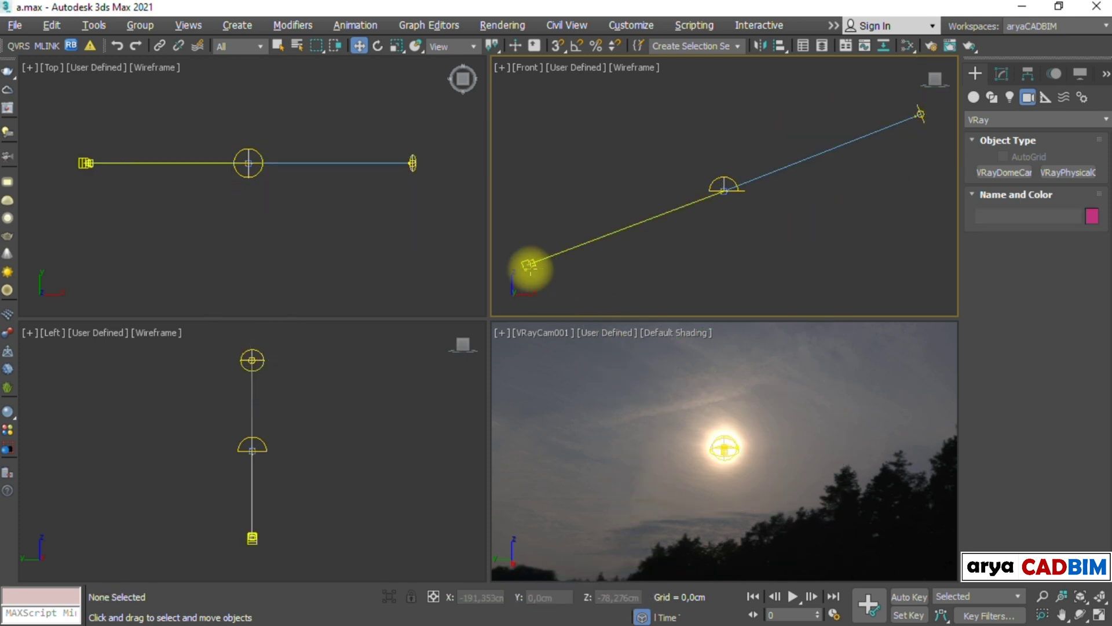
pyautogui.click(526, 265)
pyautogui.doubleClick(620, 597)
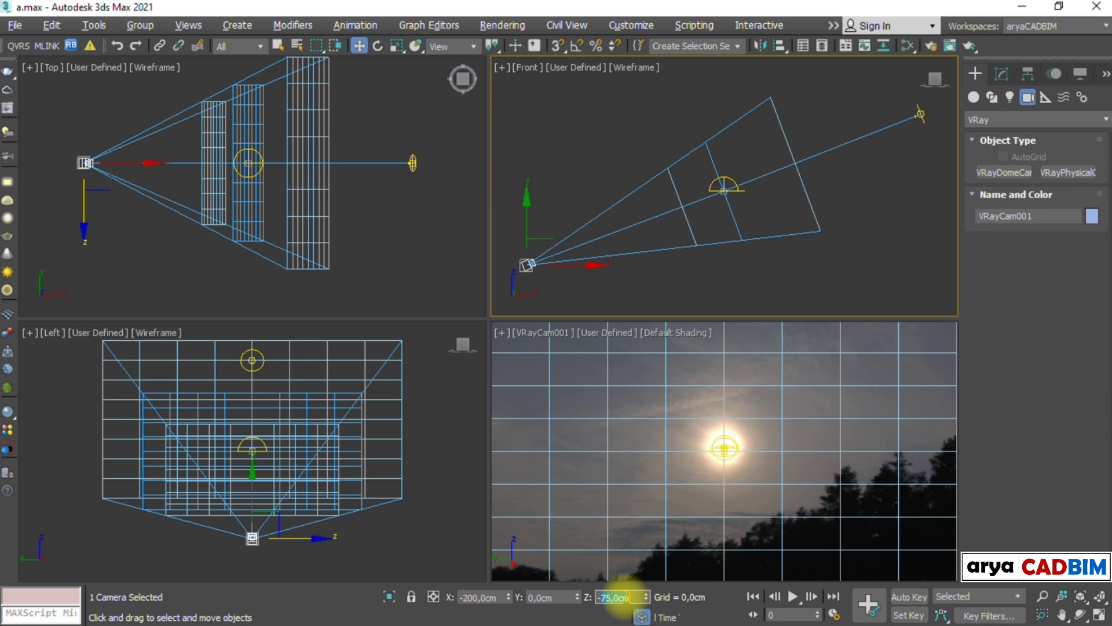
pyautogui.write('-78')
pyautogui.press('Return')
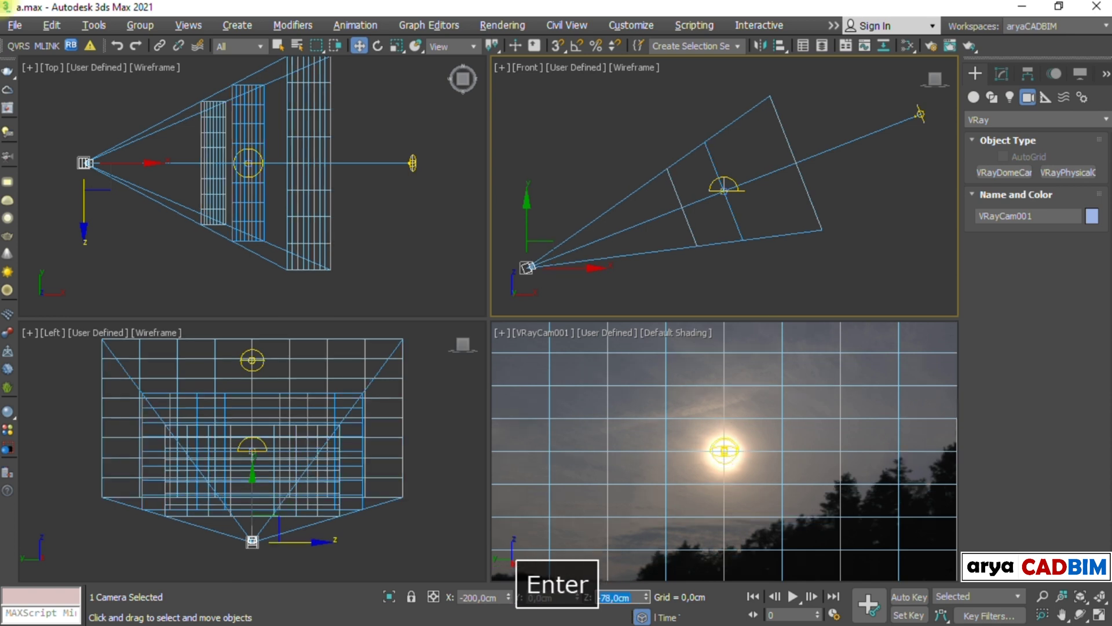
pyautogui.click(860, 286)
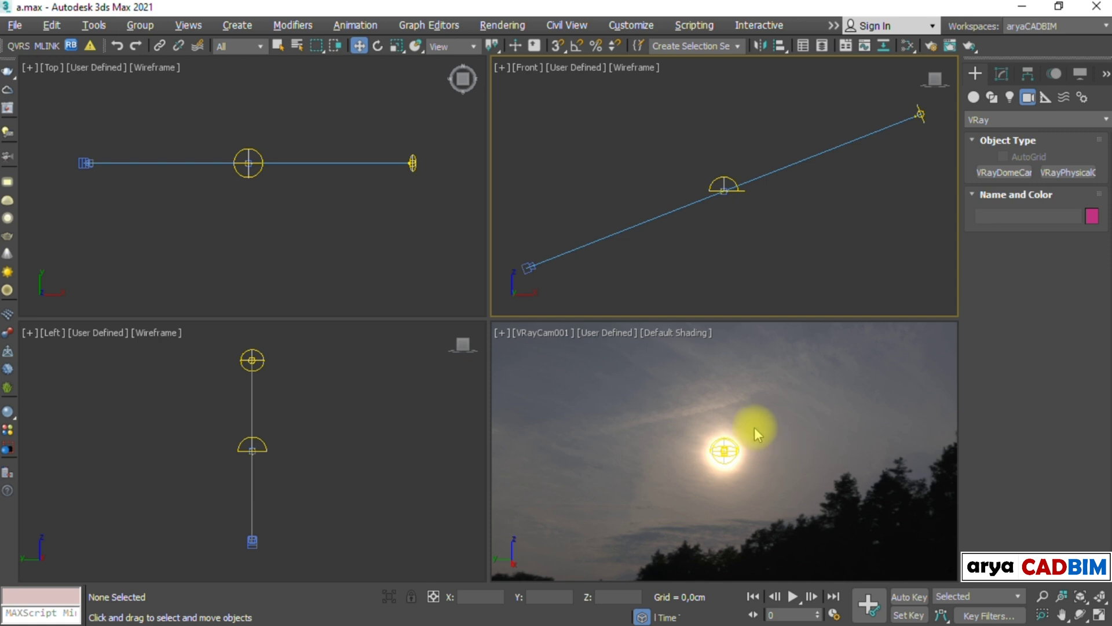
# Set the camera's Z position to -77 cm and the V-Ray Sun's Z position to 77 cm, then clear the selection
pyautogui.click(528, 268)
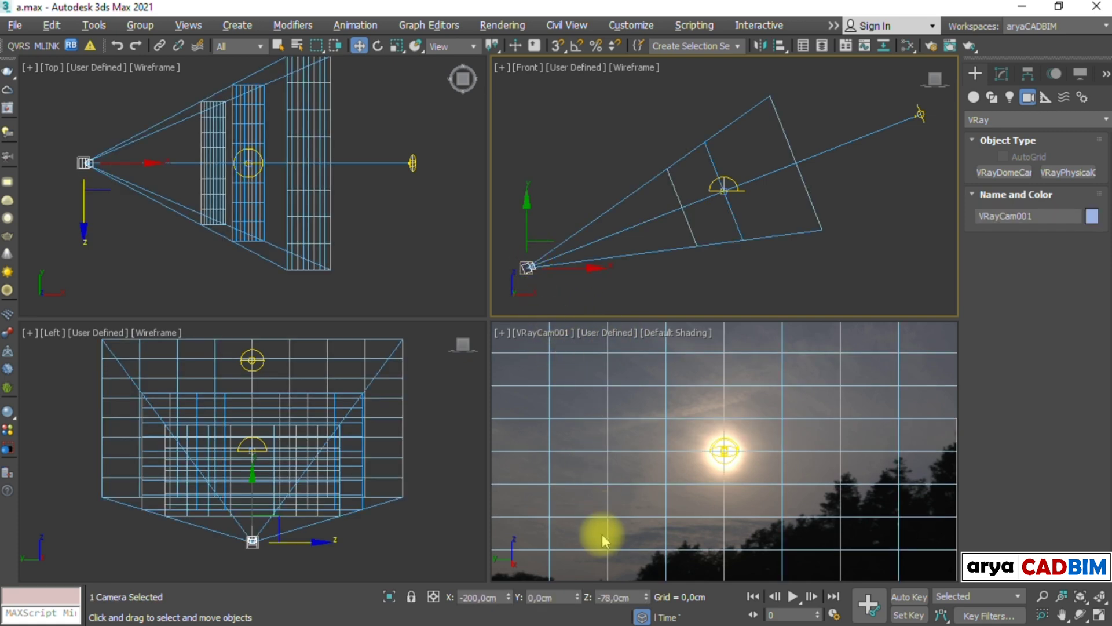
pyautogui.doubleClick(614, 597)
pyautogui.write('-77')
pyautogui.press('Return')
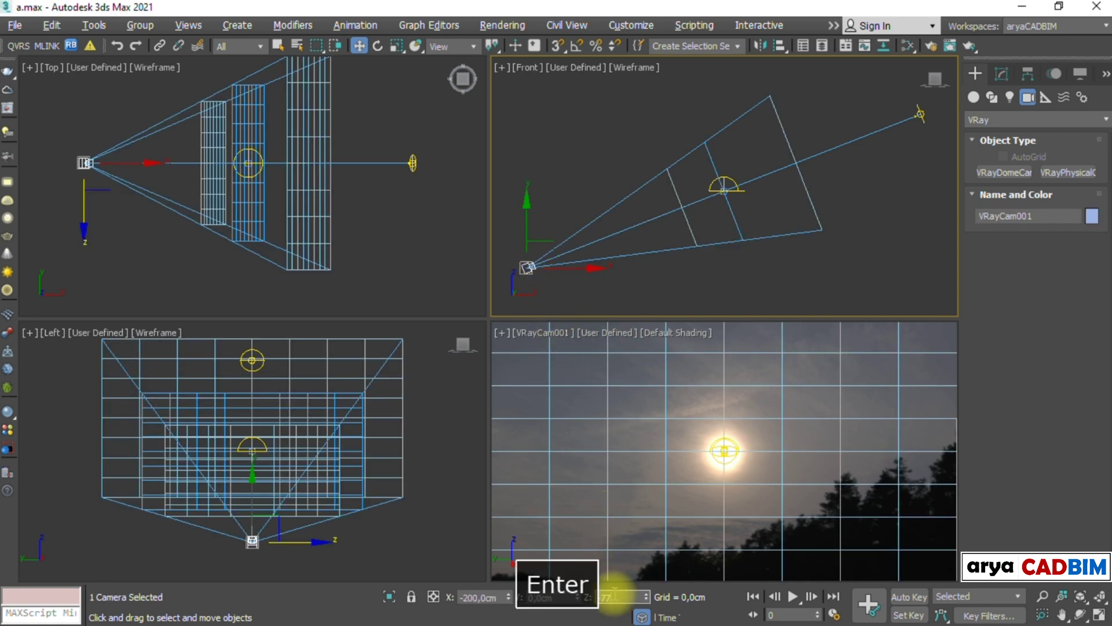
pyautogui.click(921, 115)
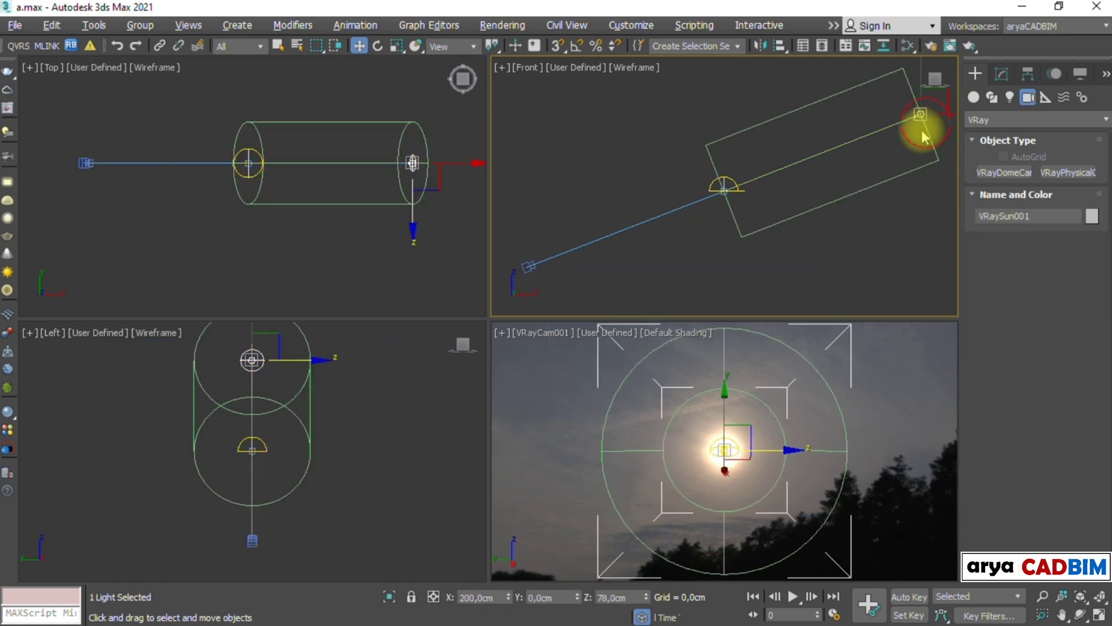
pyautogui.doubleClick(612, 597)
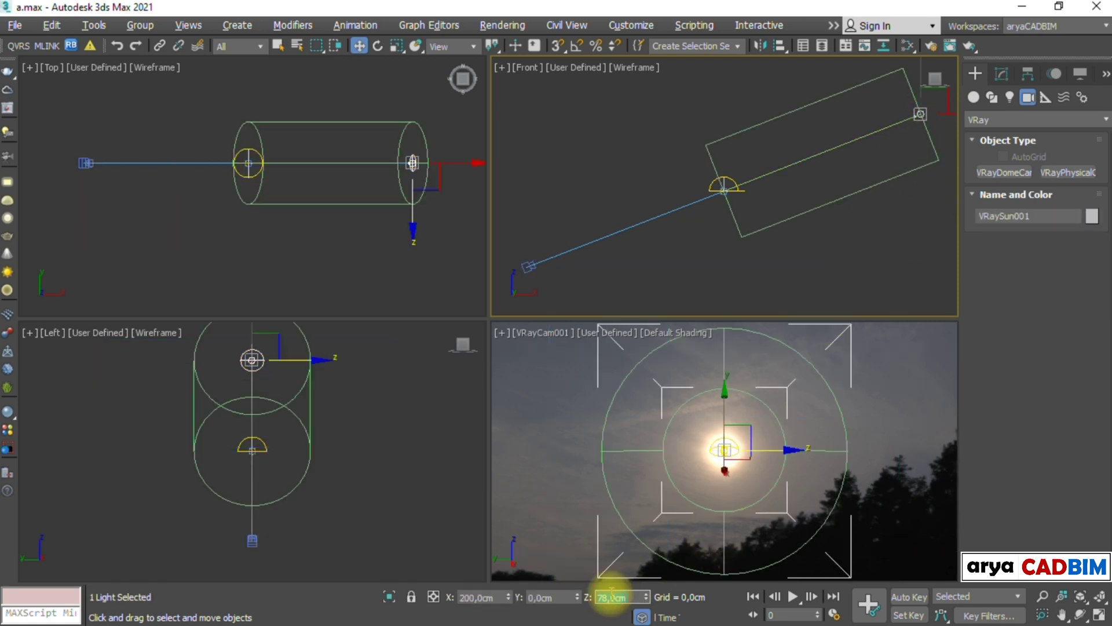
pyautogui.write('77')
pyautogui.press('Return')
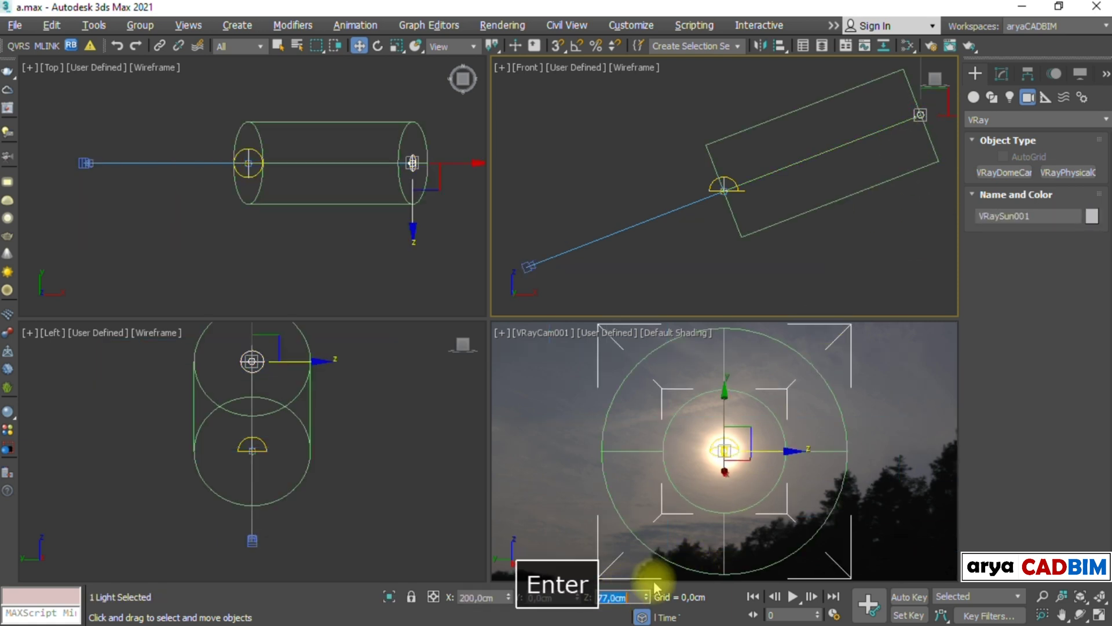
pyautogui.click(886, 407)
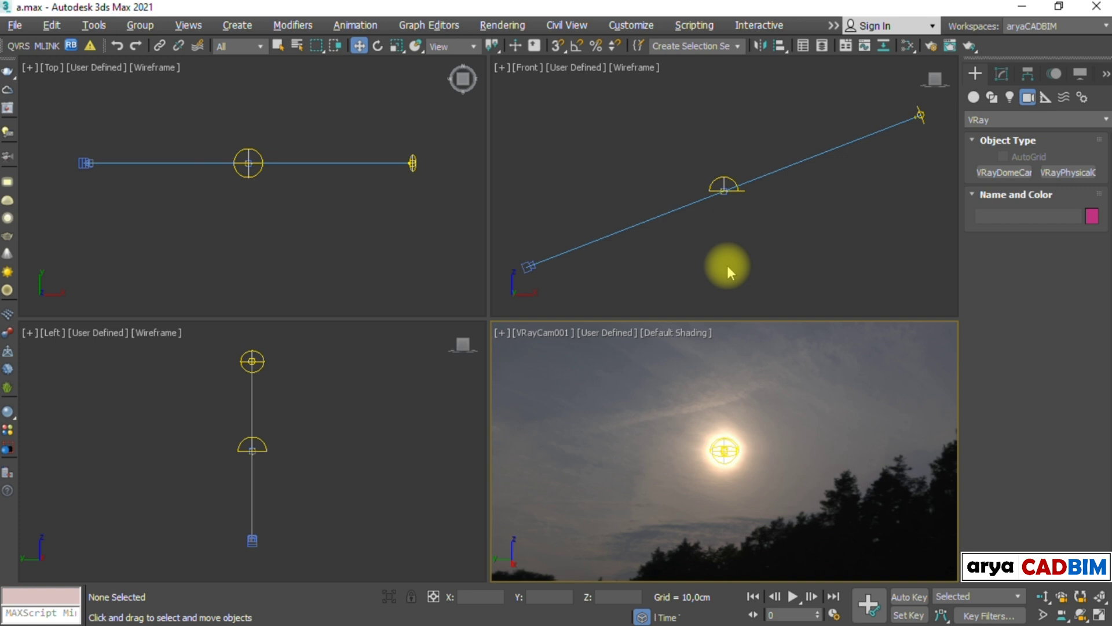
# Check the HDRI map's horizontal rotation in the Slate Material Editor and set the dome light's Z rotation to its negative, -36,4
pyautogui.press('m')
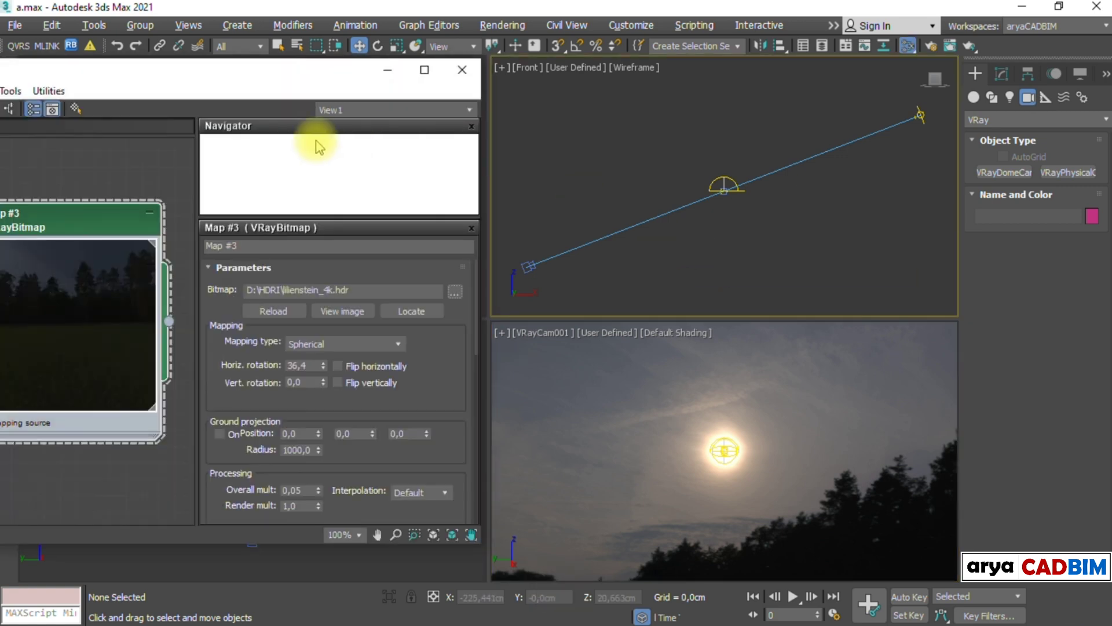
pyautogui.moveTo(260, 55)
pyautogui.mouseDown()
pyautogui.moveTo(739, 55)
pyautogui.moveTo(829, 5)
pyautogui.mouseUp()
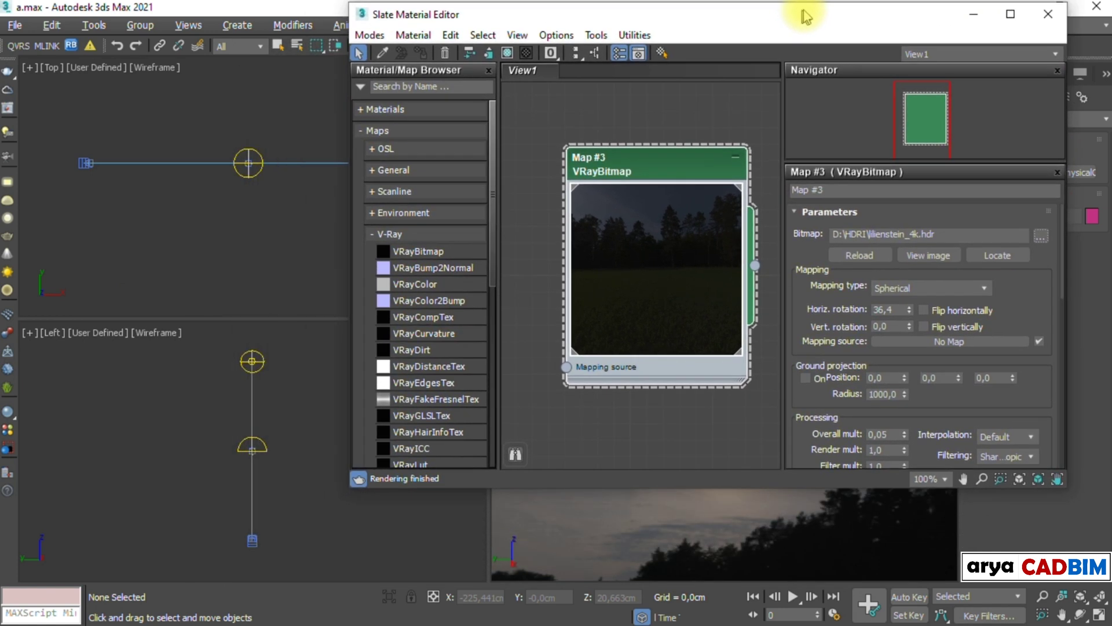
pyautogui.click(255, 169)
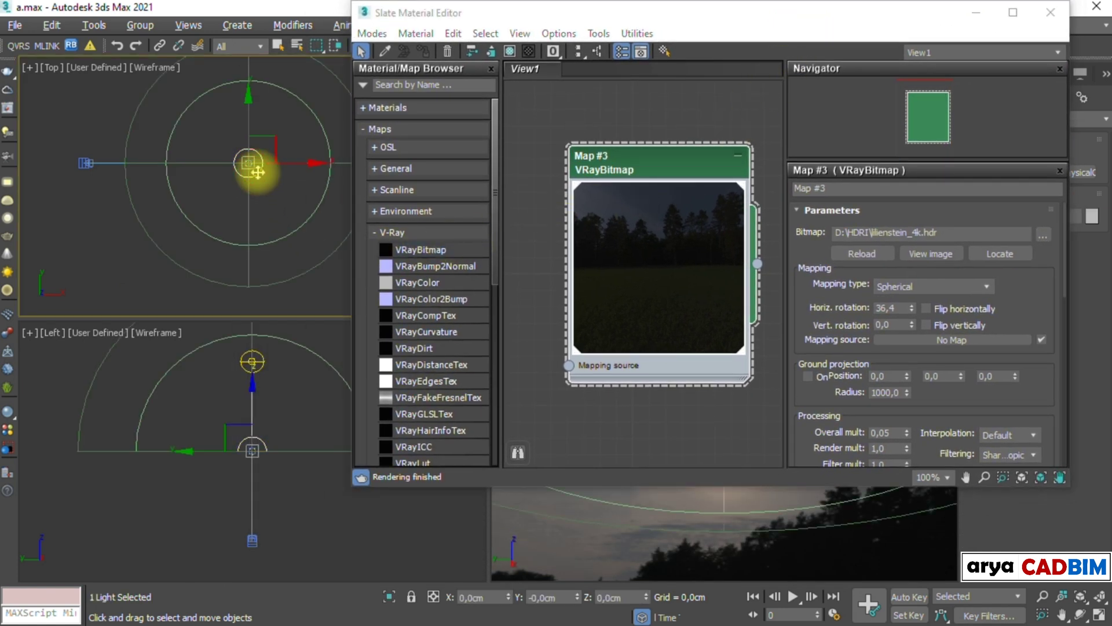
pyautogui.press('e')
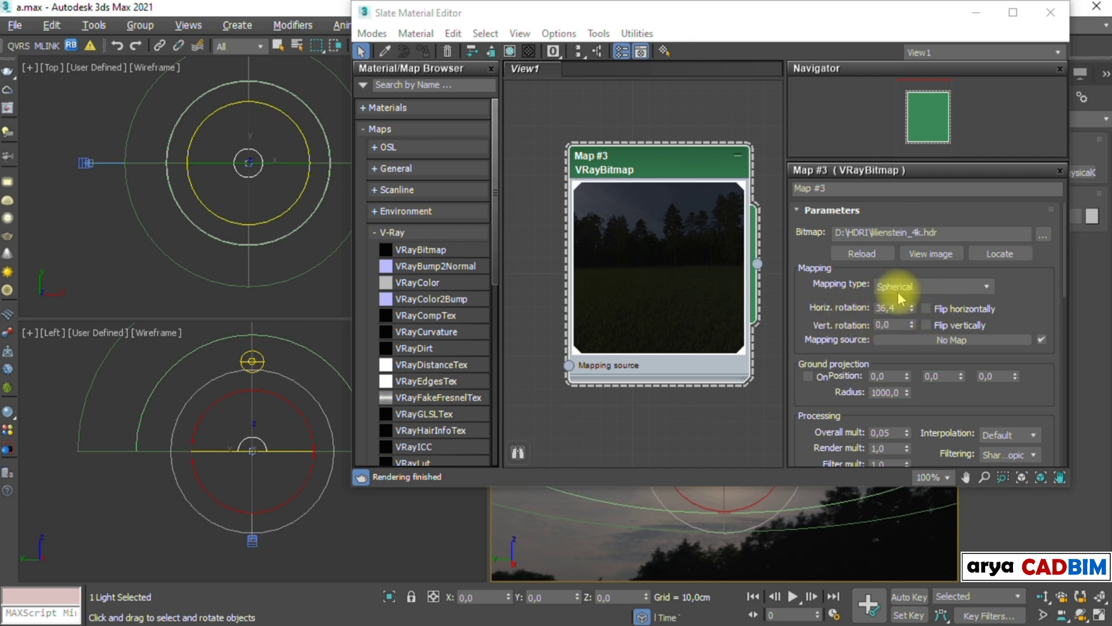
pyautogui.click(804, 307)
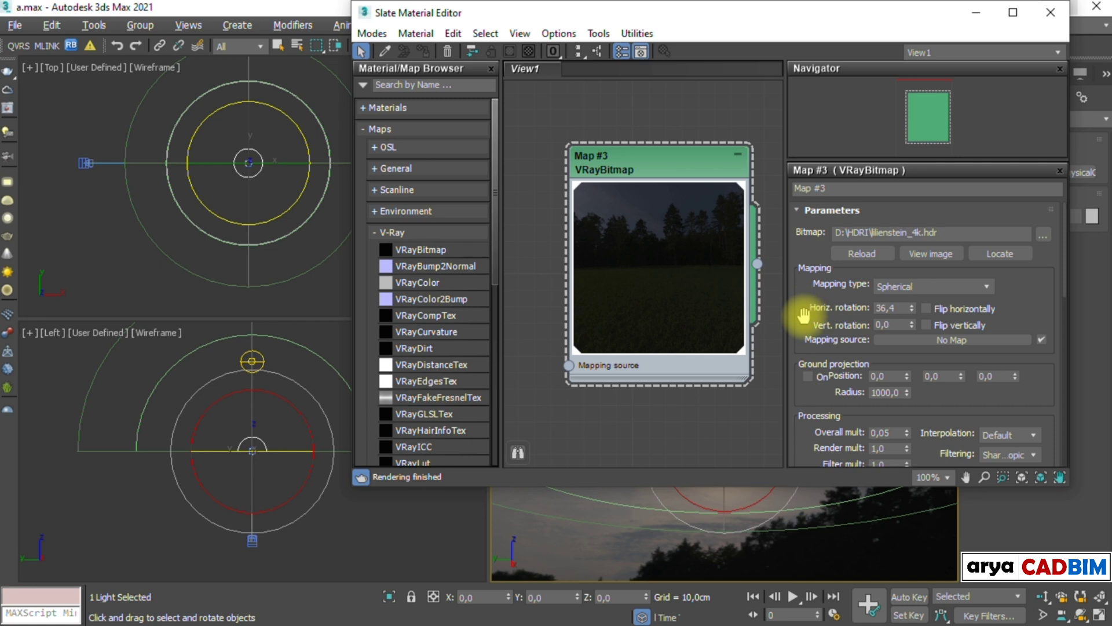
pyautogui.click(619, 598)
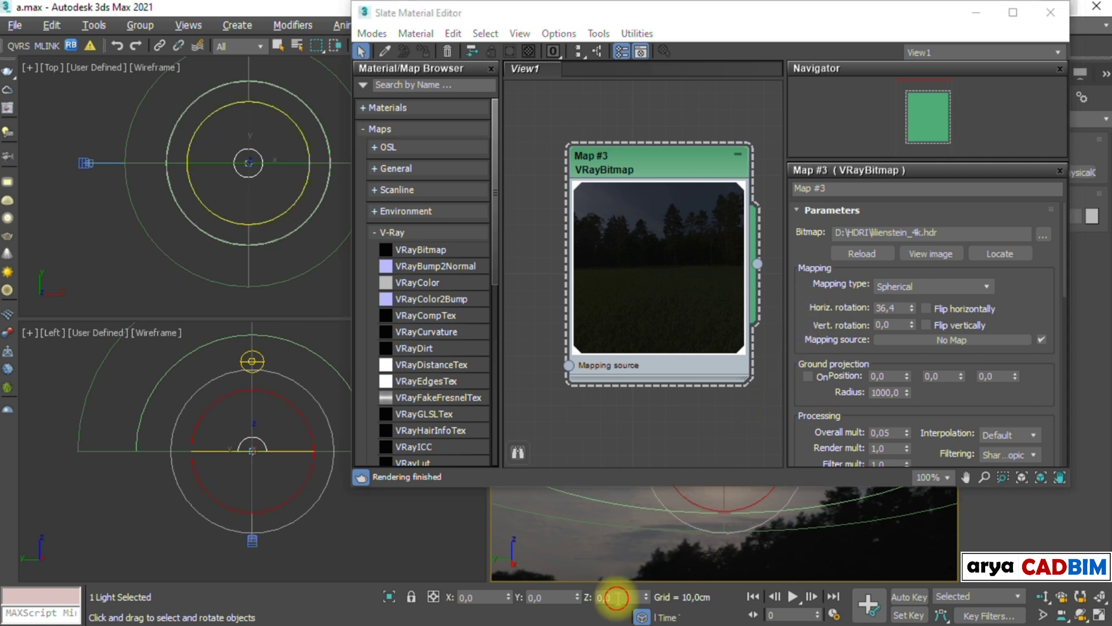
pyautogui.write('-36,4')
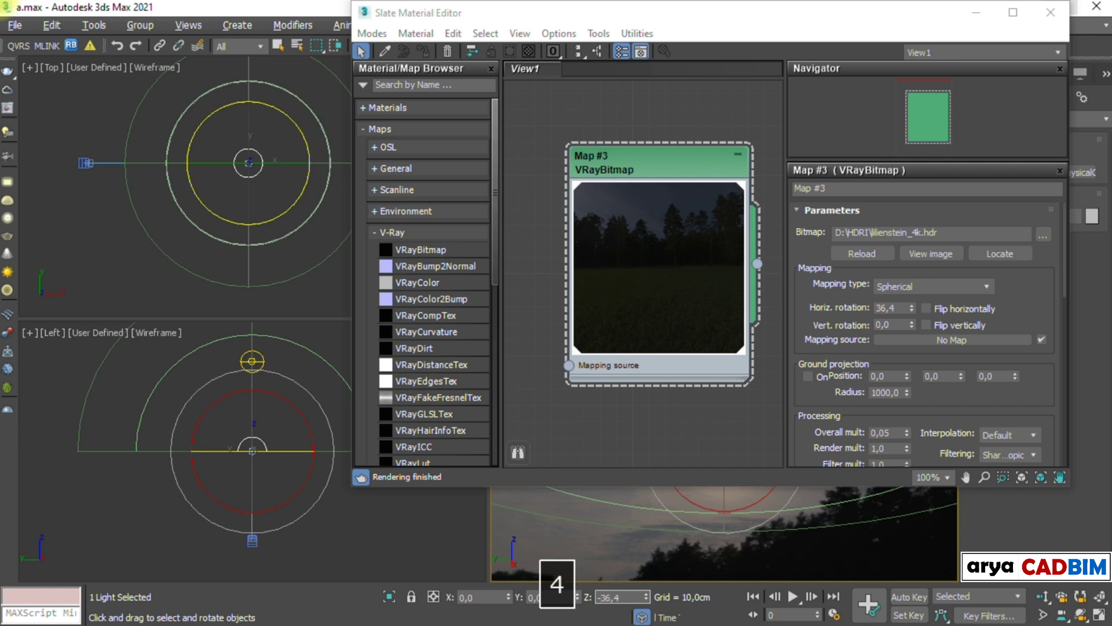
pyautogui.press('Return')
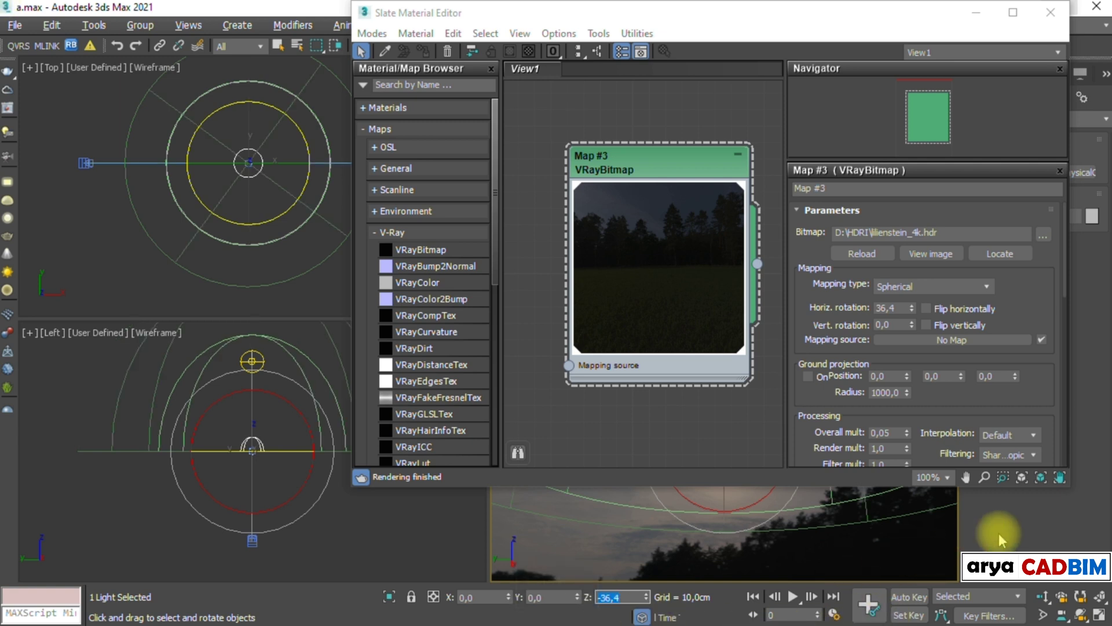
pyautogui.press('m')
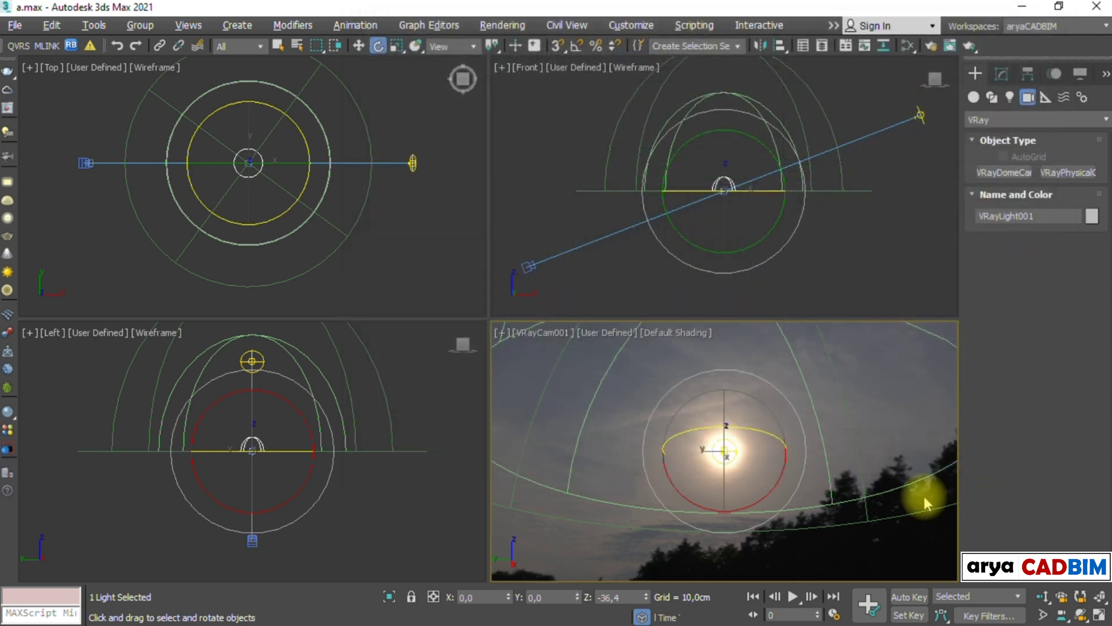
# Clear the selection, maximize the Top view and show the Scene Explorer sorted by hierarchy
pyautogui.click(415, 256)
pyautogui.hotkey('alt', 'w')
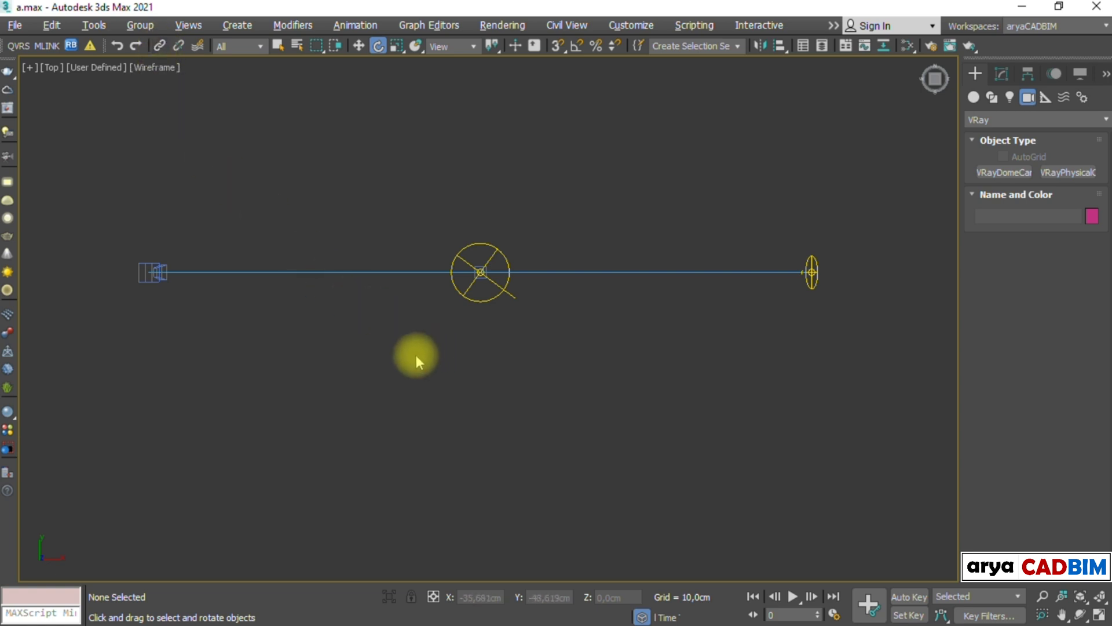
pyautogui.press('d')
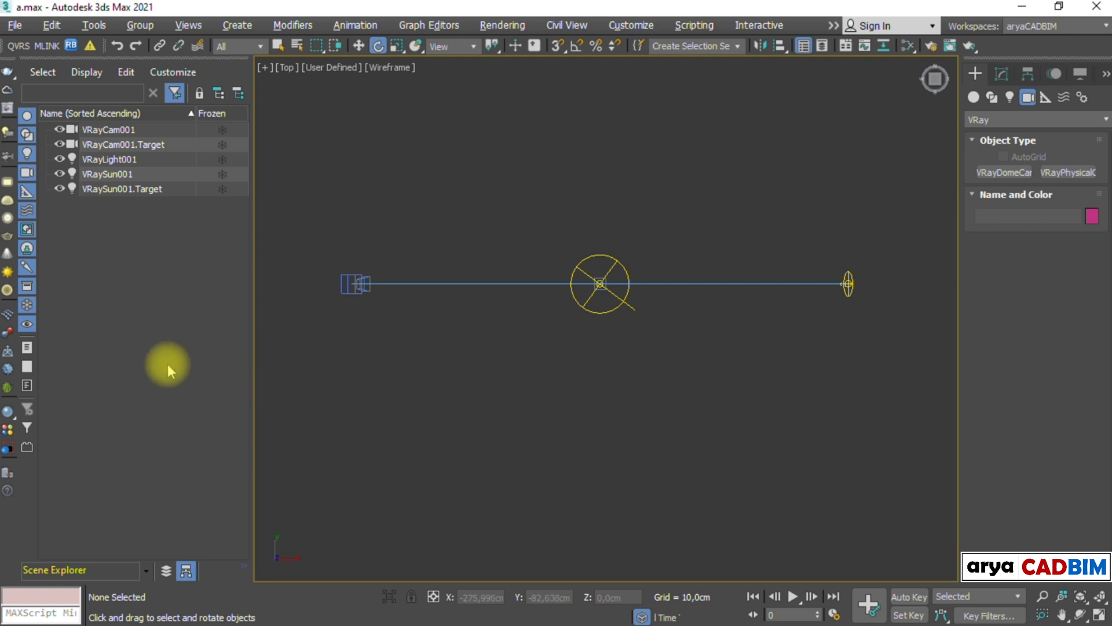
pyautogui.click(186, 565)
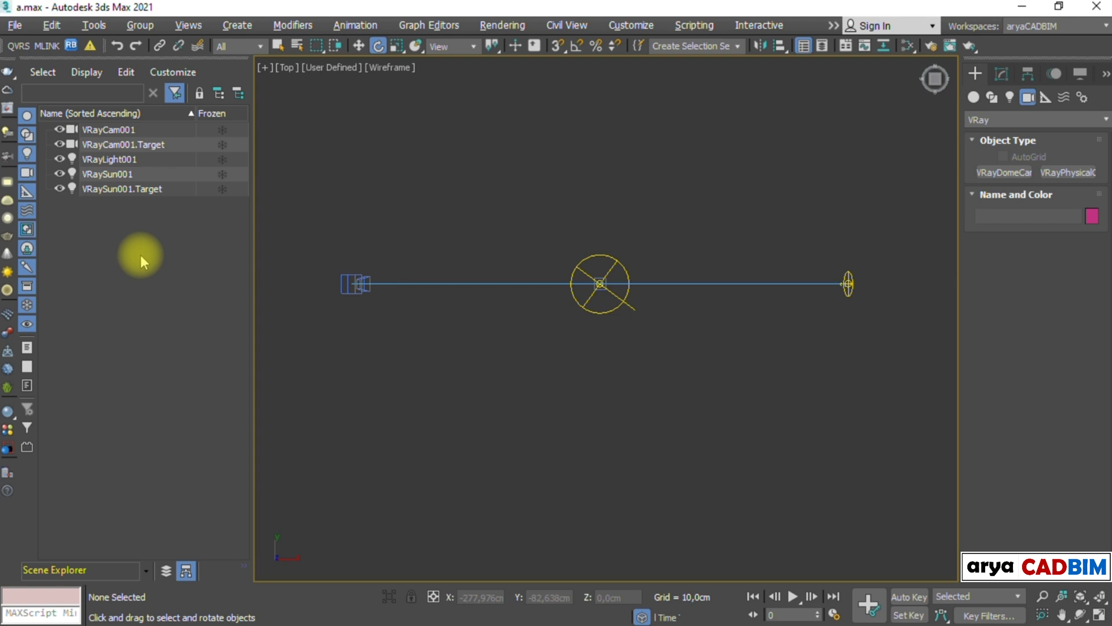
# Parent VRaySun001 under VRaySun001.Target and VRayCam001 under VRayCam001.Target in the Scene Explorer
pyautogui.click(117, 175)
pyautogui.moveTo(118, 175); pyautogui.dragTo(118, 193)
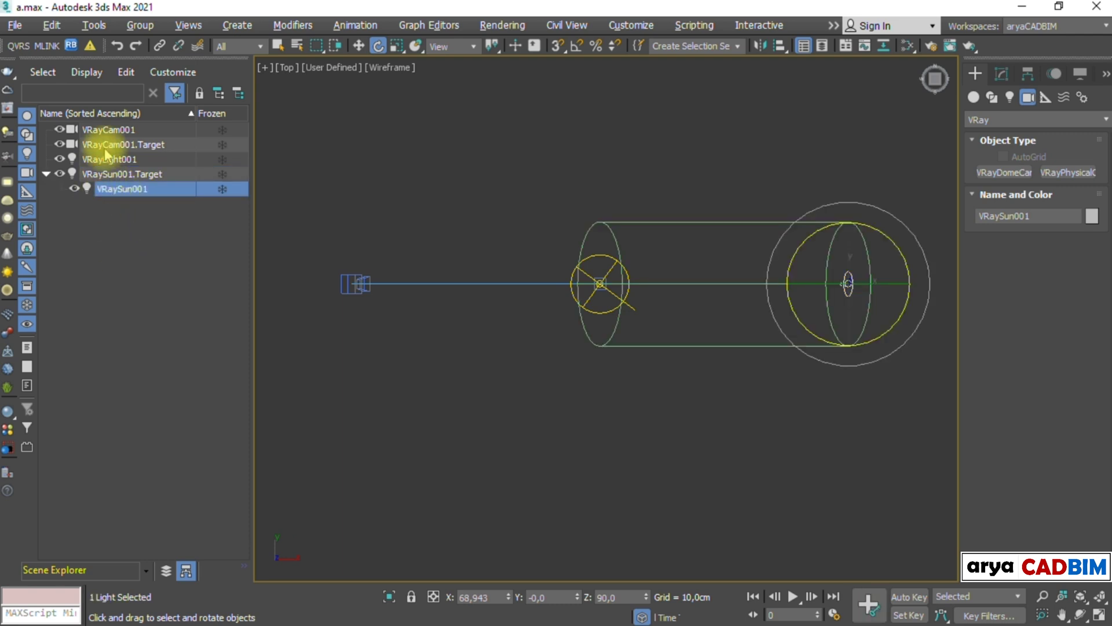
pyautogui.click(115, 133)
pyautogui.moveTo(116, 135)
pyautogui.mouseDown()
pyautogui.moveTo(123, 148)
pyautogui.moveTo(113, 149)
pyautogui.mouseUp()
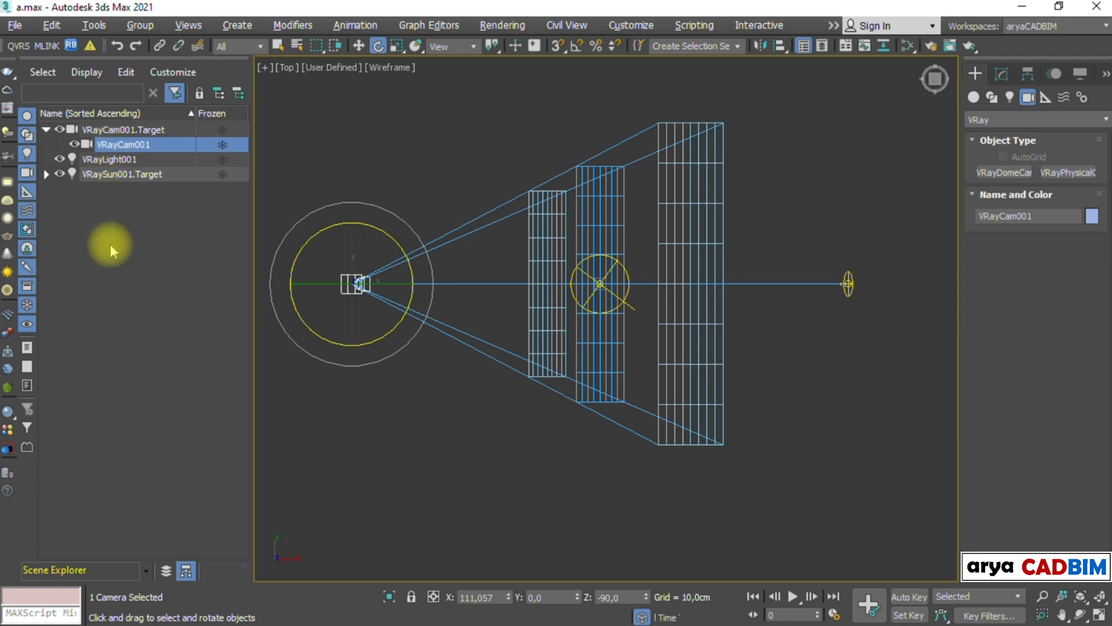
# Parent the camera and sun targets under VRayLight001, expand both branches of the hierarchy and clear the selection
pyautogui.click(105, 132)
pyautogui.moveTo(105, 134); pyautogui.dragTo(109, 161)
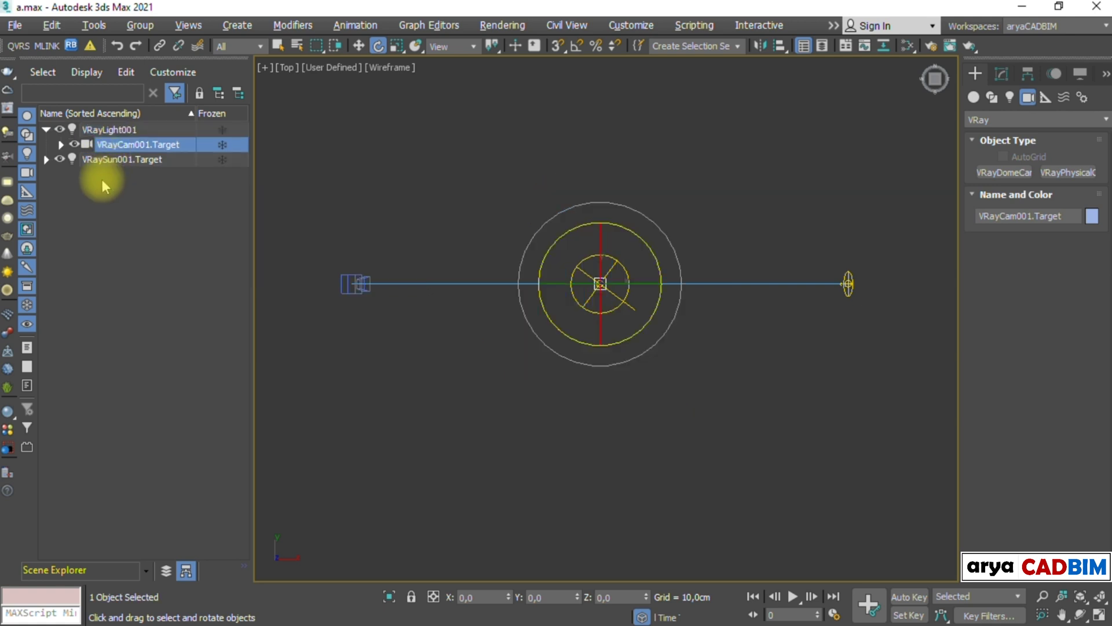
pyautogui.moveTo(101, 165); pyautogui.dragTo(100, 134)
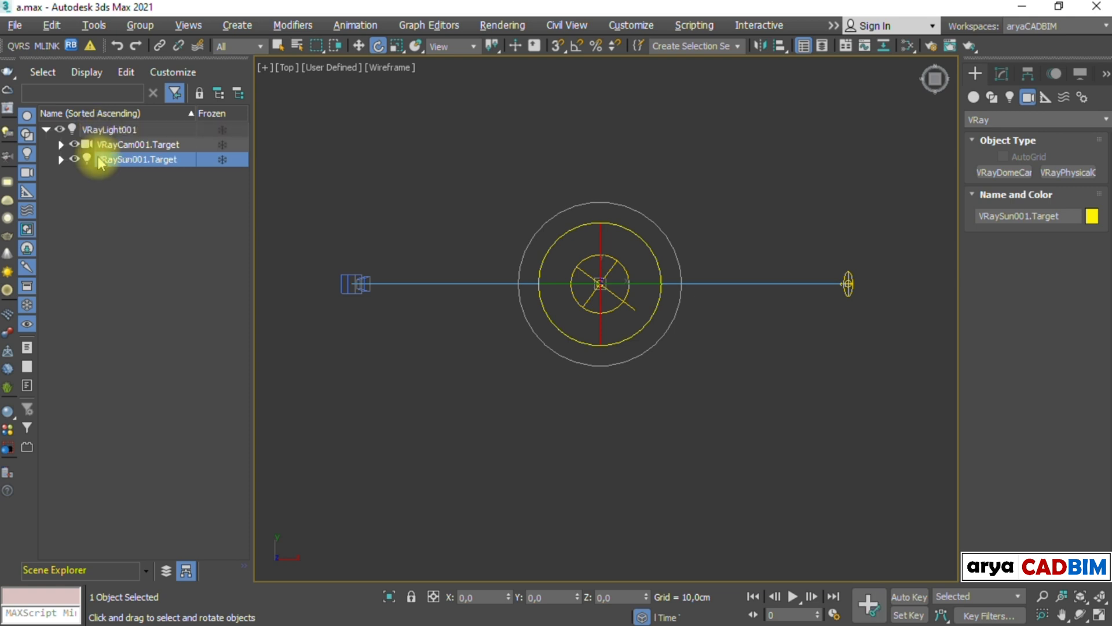
pyautogui.click(61, 145)
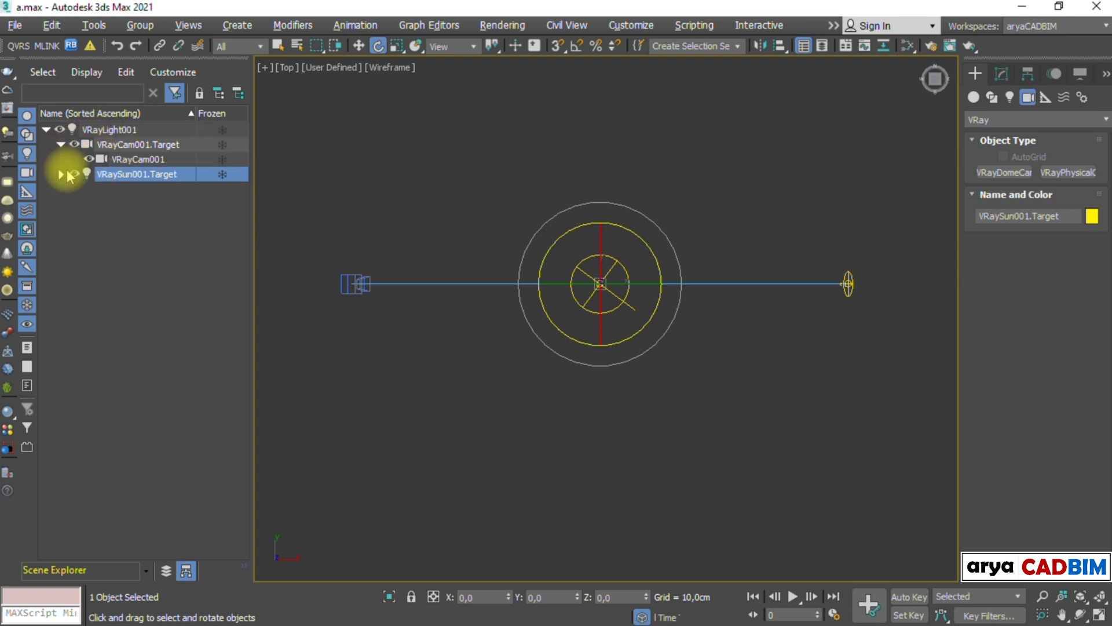
pyautogui.click(61, 174)
pyautogui.click(109, 227)
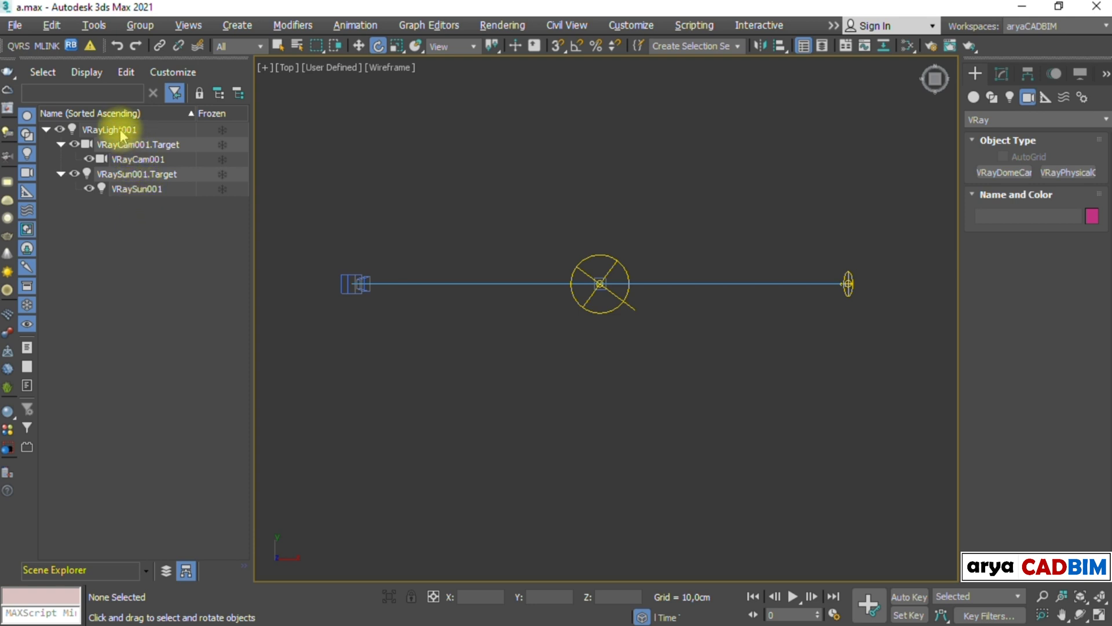
# Unparent VRaySun001.Target from VRayLight001, parent it under the dome light again and clear the selection
pyautogui.click(131, 175)
pyautogui.moveTo(131, 181); pyautogui.dragTo(93, 252)
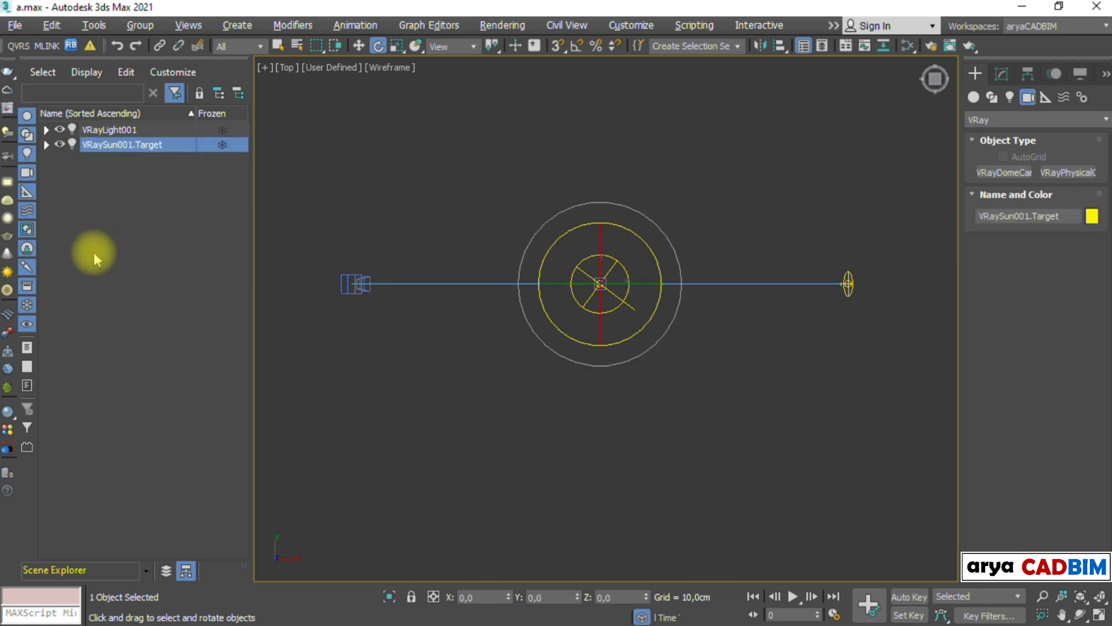
pyautogui.click(45, 130)
pyautogui.click(112, 285)
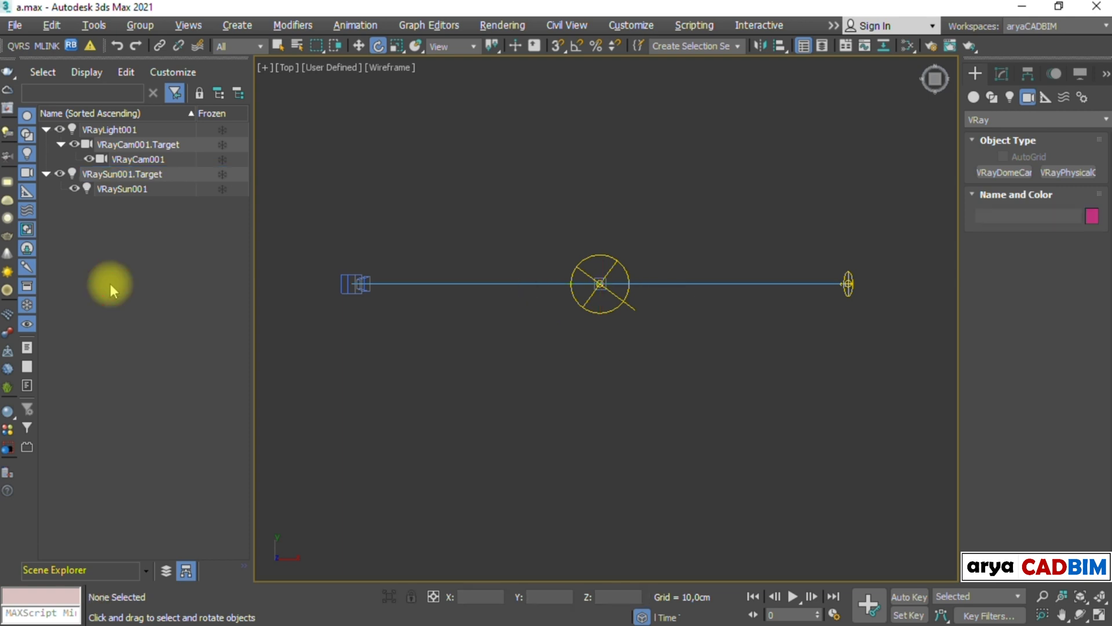
pyautogui.moveTo(112, 177); pyautogui.dragTo(118, 135)
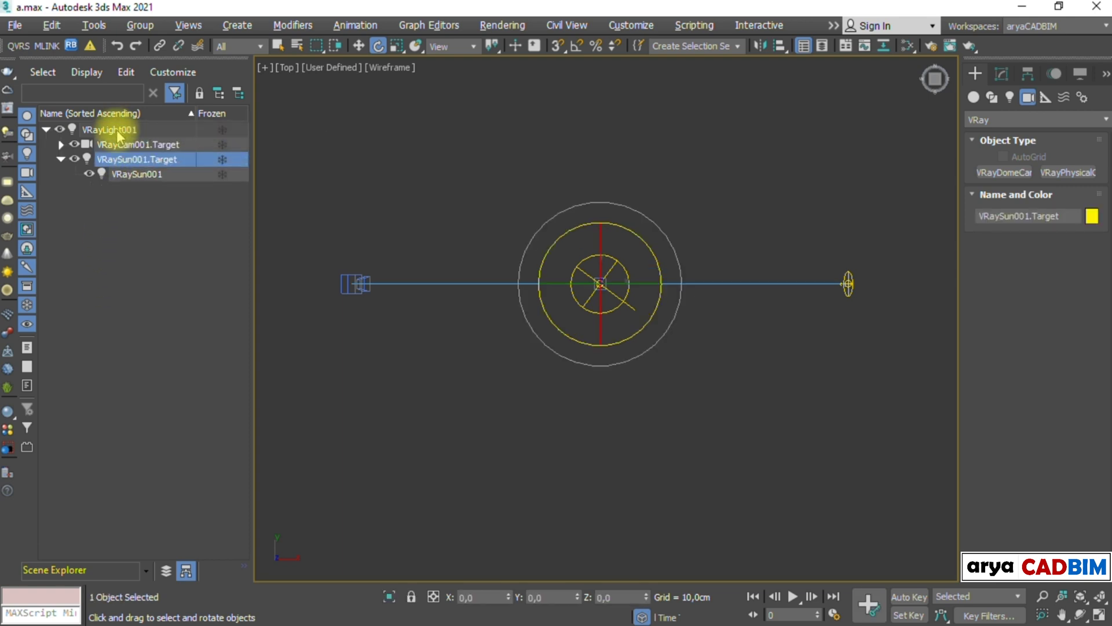
pyautogui.click(61, 144)
pyautogui.click(104, 251)
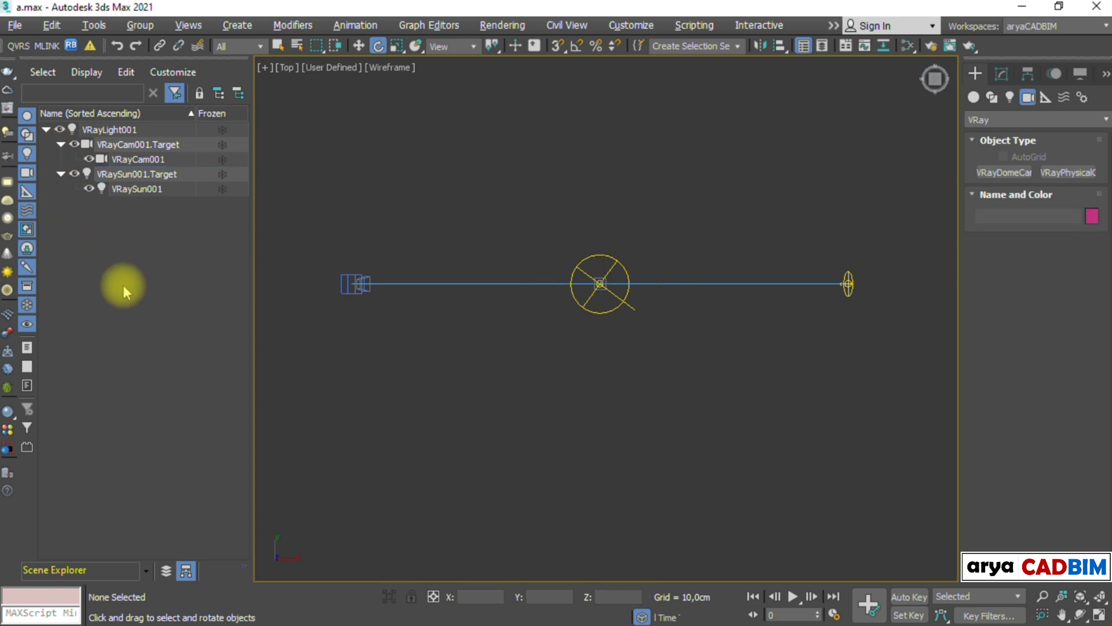
# Return to the four-viewport layout and try rotating the dome light with its linked objects in the Top view, cancelling the rotation
pyautogui.hotkey('alt', 'w')
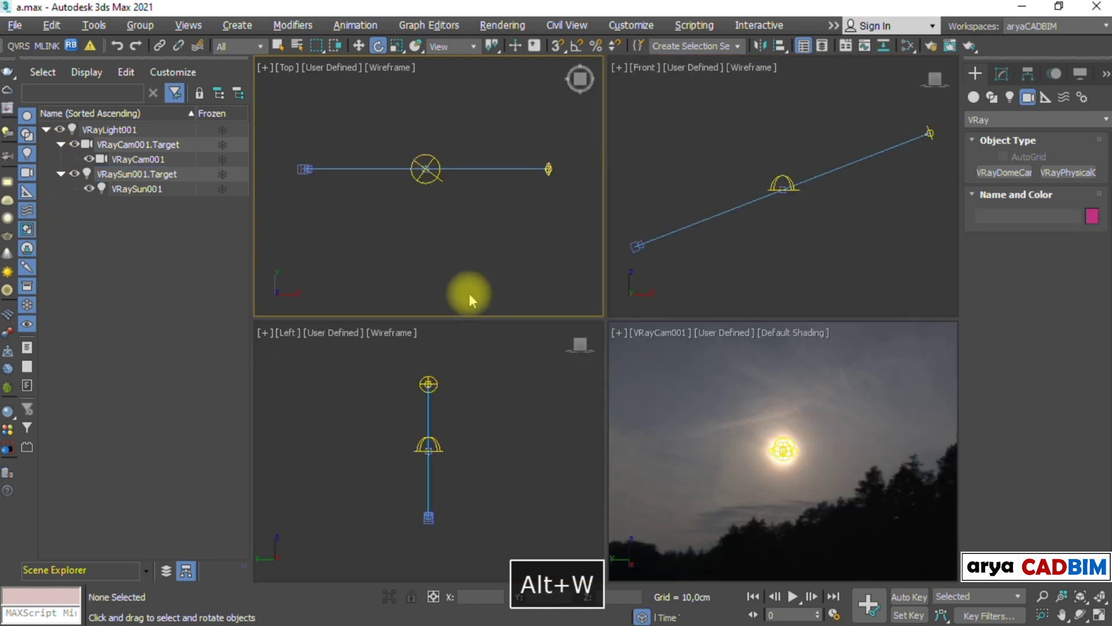
pyautogui.click(426, 155)
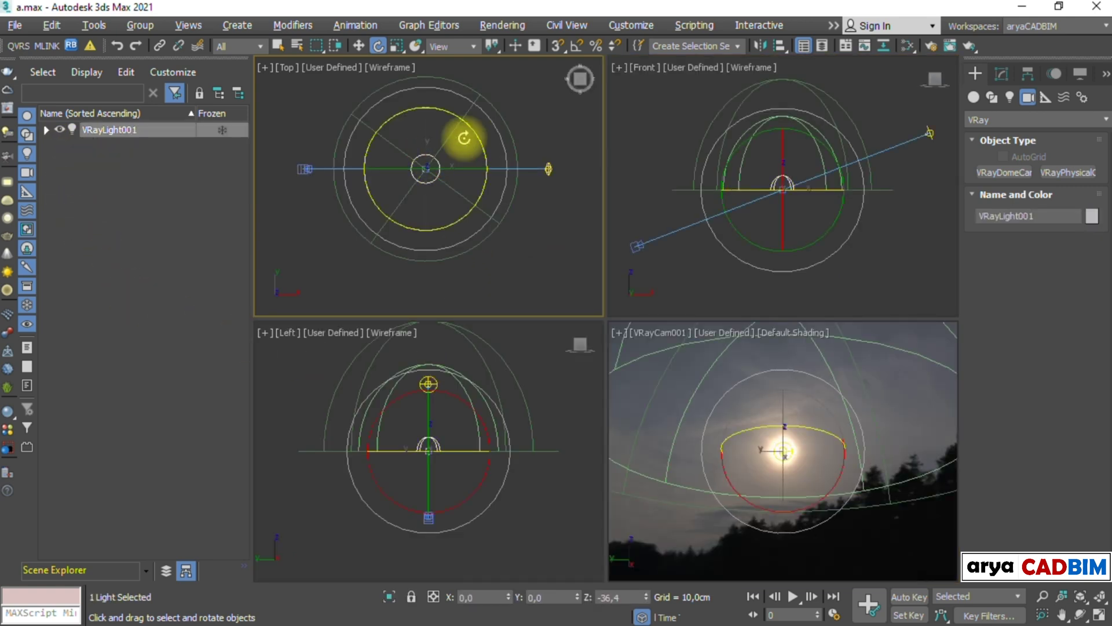
pyautogui.moveTo(473, 133); pyautogui.dragTo(461, 92)
pyautogui.press('Escape')
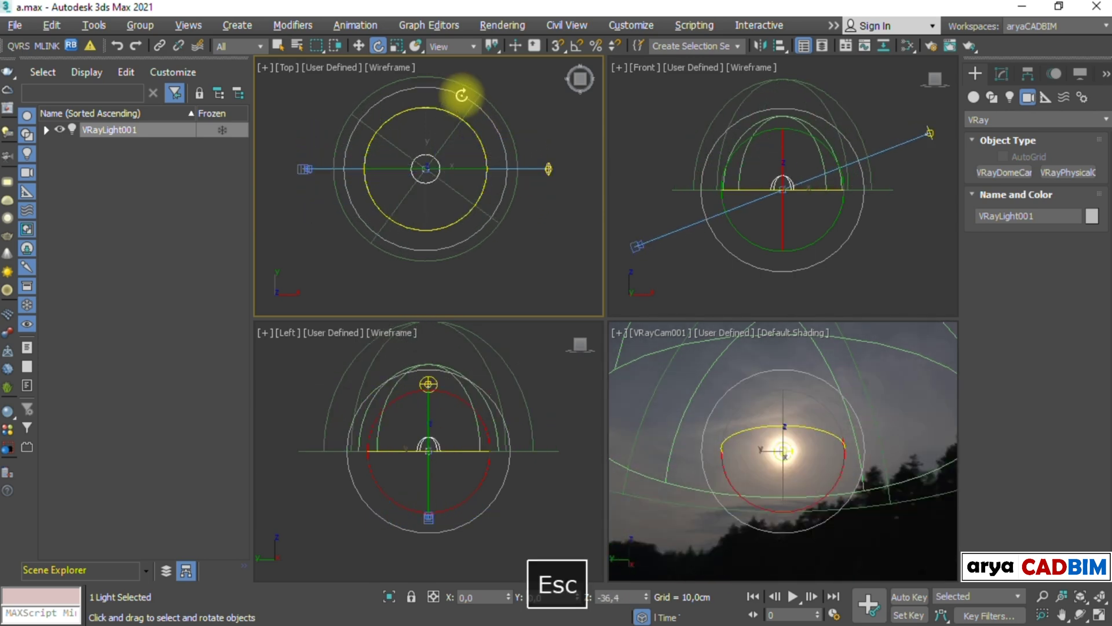
pyautogui.click(308, 259)
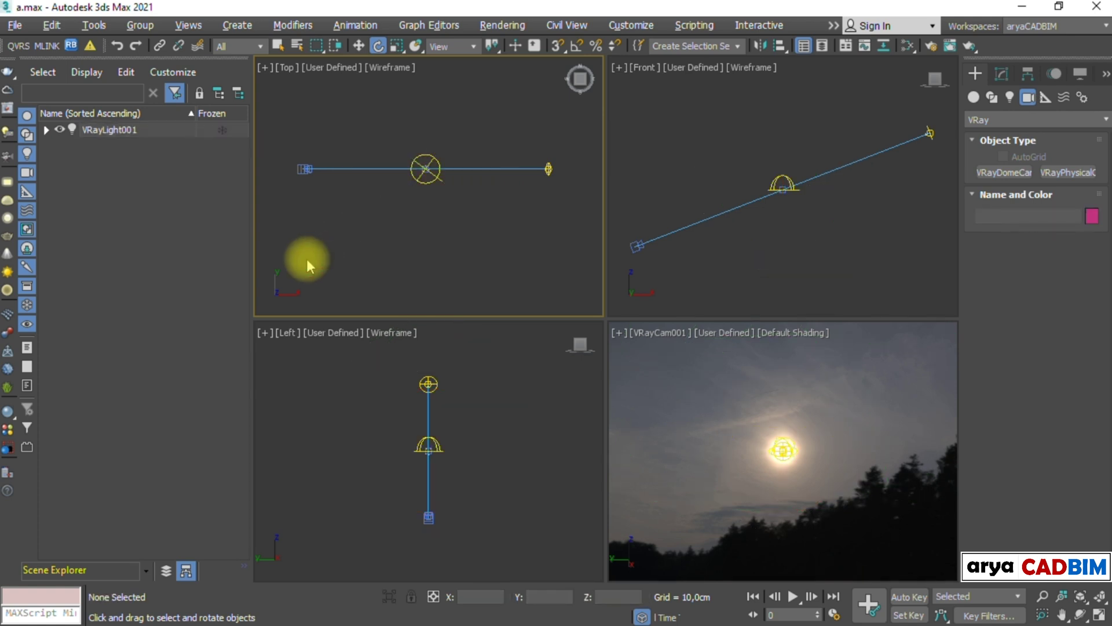
# Open the Parameter Wire Dialog and maximize its window
pyautogui.rightClick(415, 240)
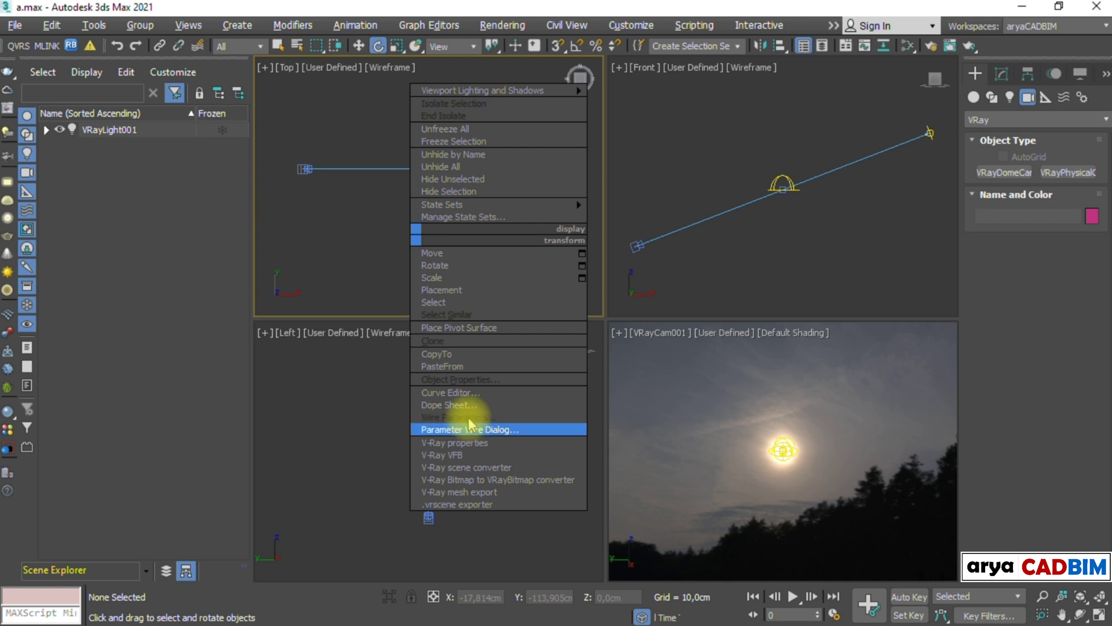
pyautogui.click(385, 241)
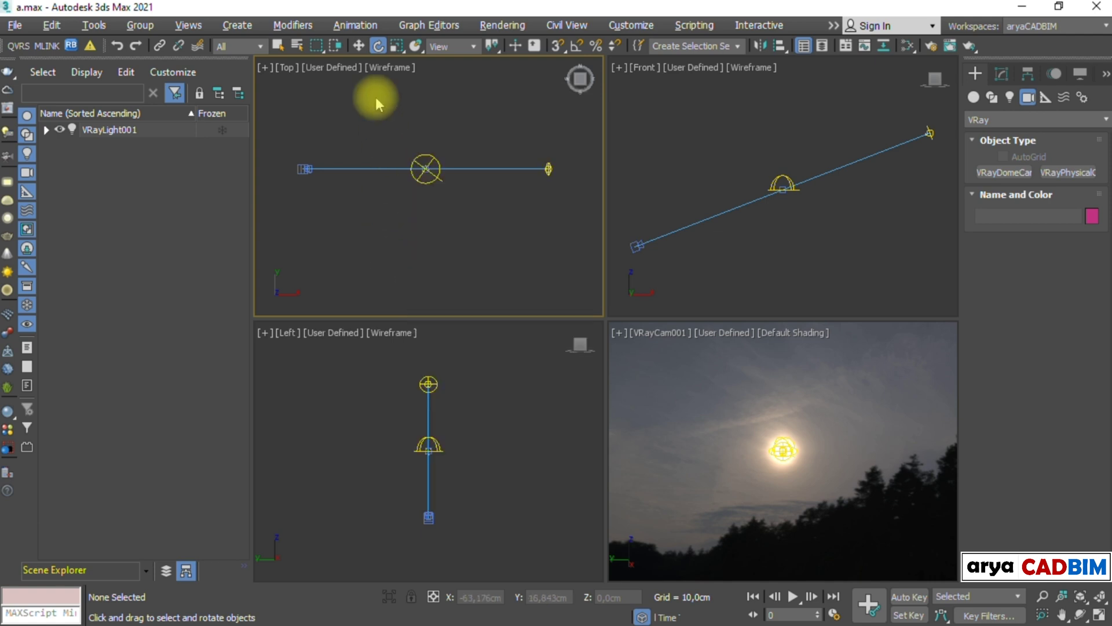
pyautogui.click(367, 31)
pyautogui.moveTo(413, 360)
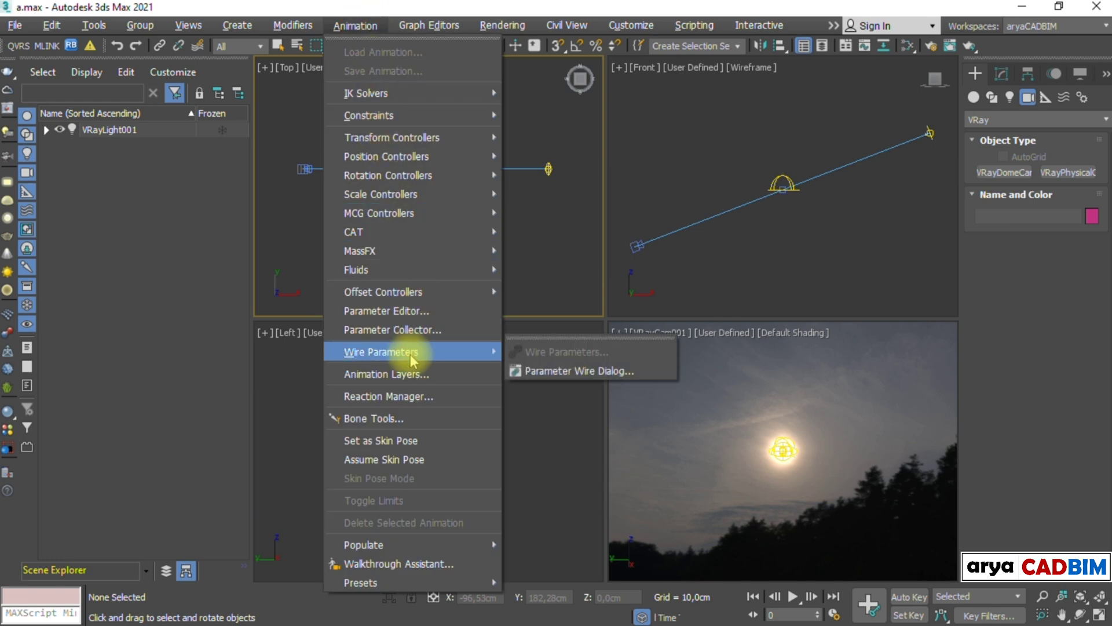
pyautogui.click(556, 372)
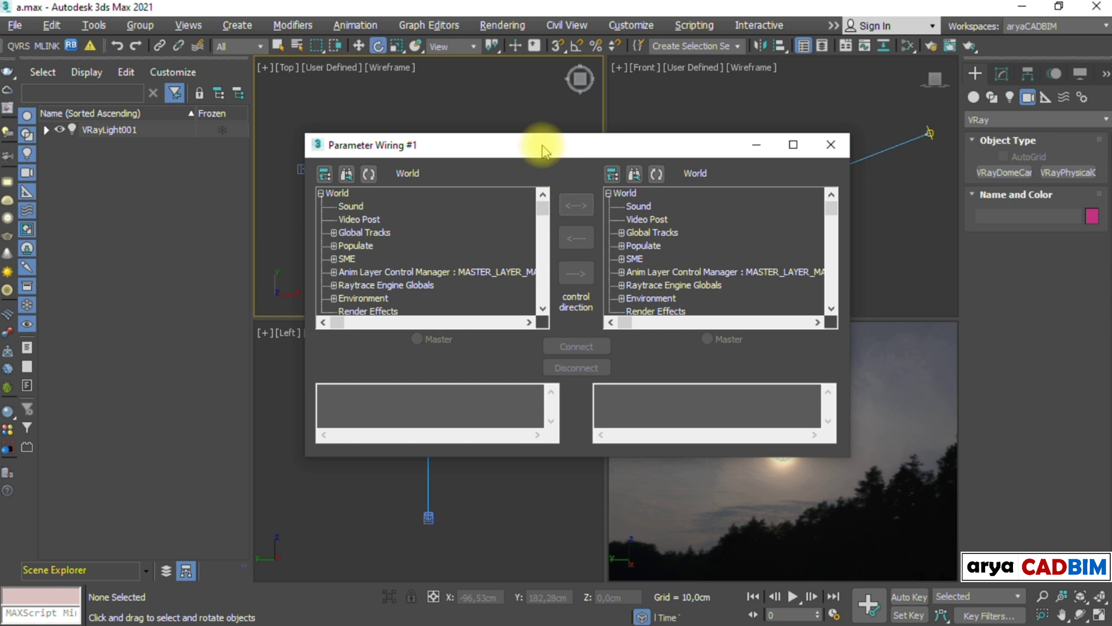
pyautogui.doubleClick(539, 148)
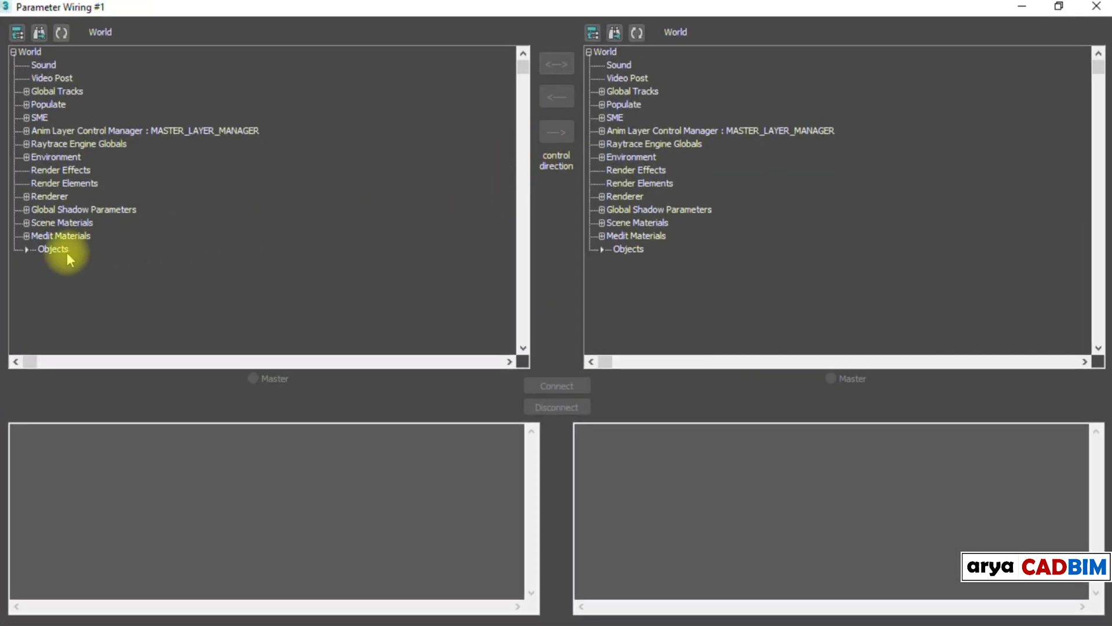
# Expand VRayLight001's transform and Euler XYZ rotation tracks and select Z Rotation as the first parameter to wire
pyautogui.click(27, 249)
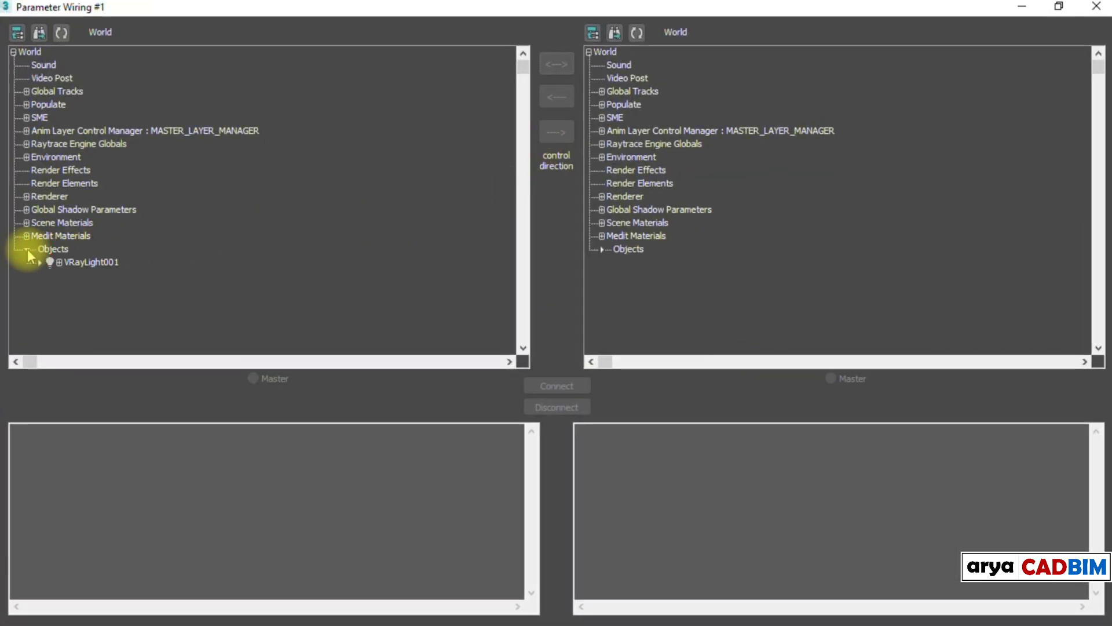
pyautogui.click(39, 262)
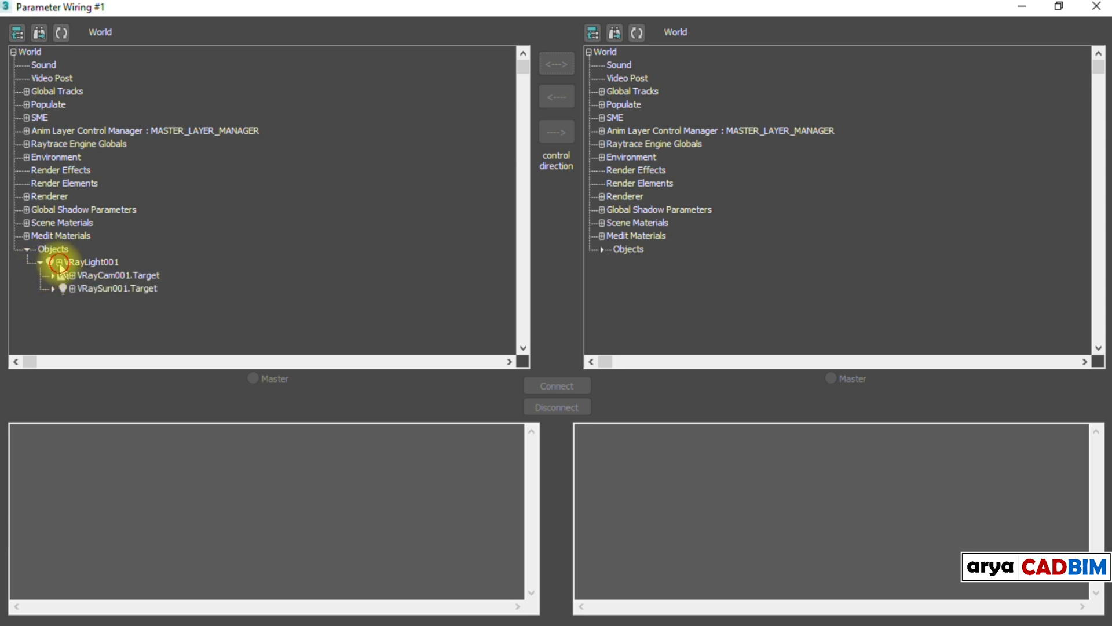
pyautogui.click(59, 261)
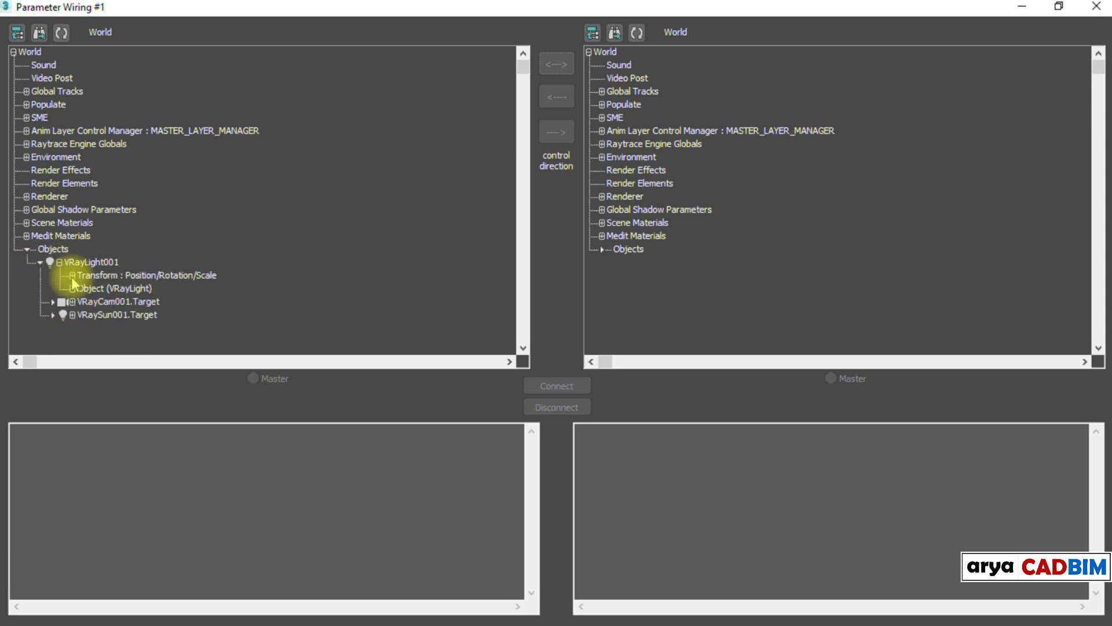
pyautogui.click(72, 275)
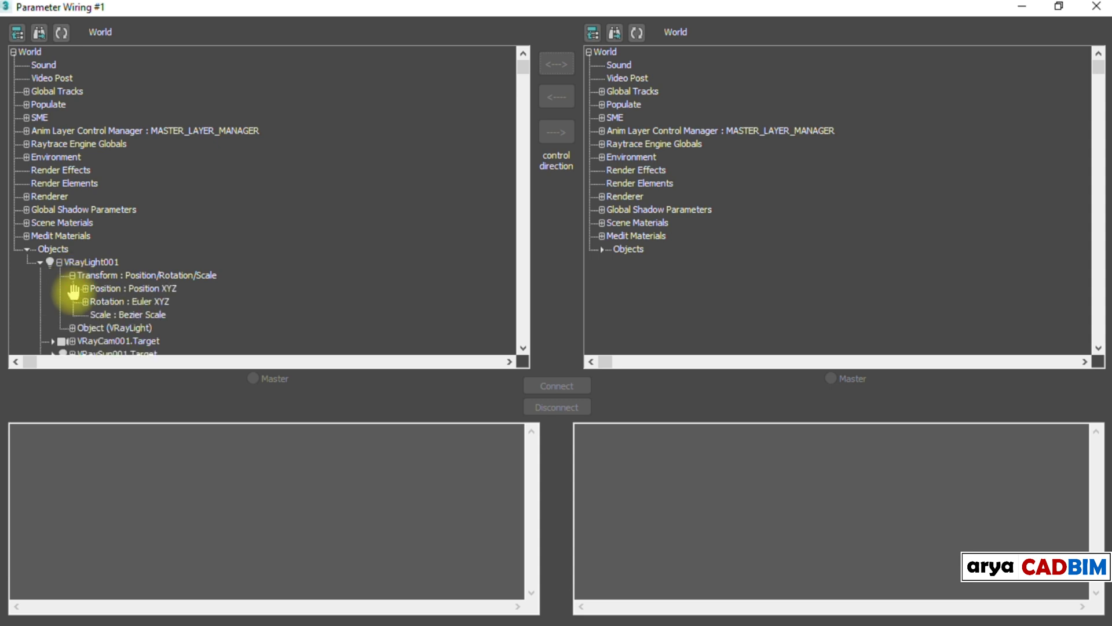
pyautogui.click(85, 301)
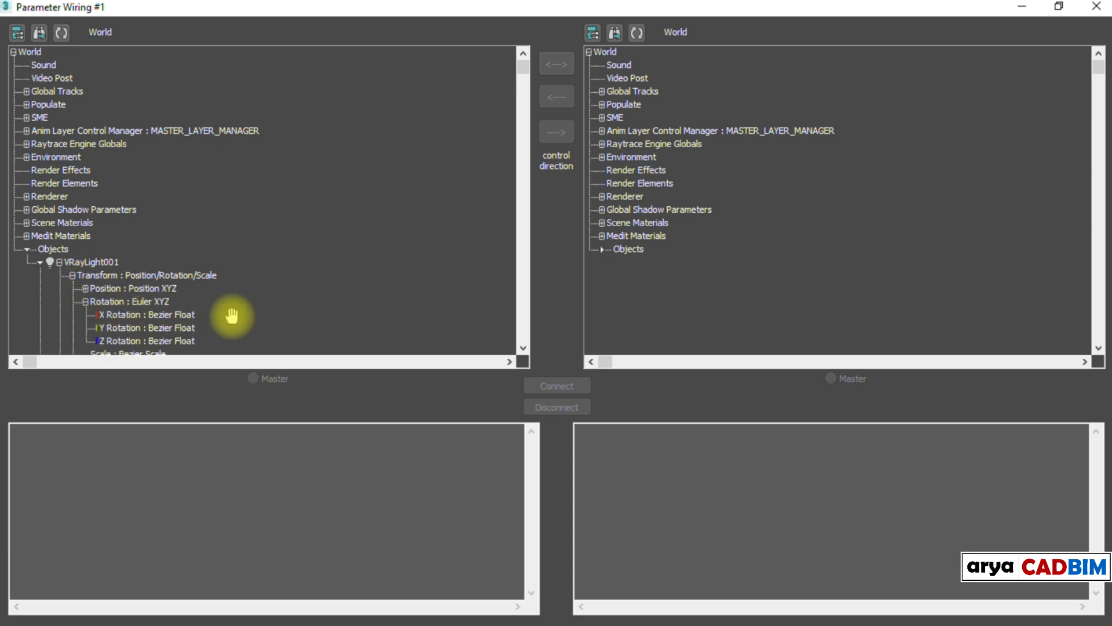
pyautogui.scroll(-2, 258, 266)
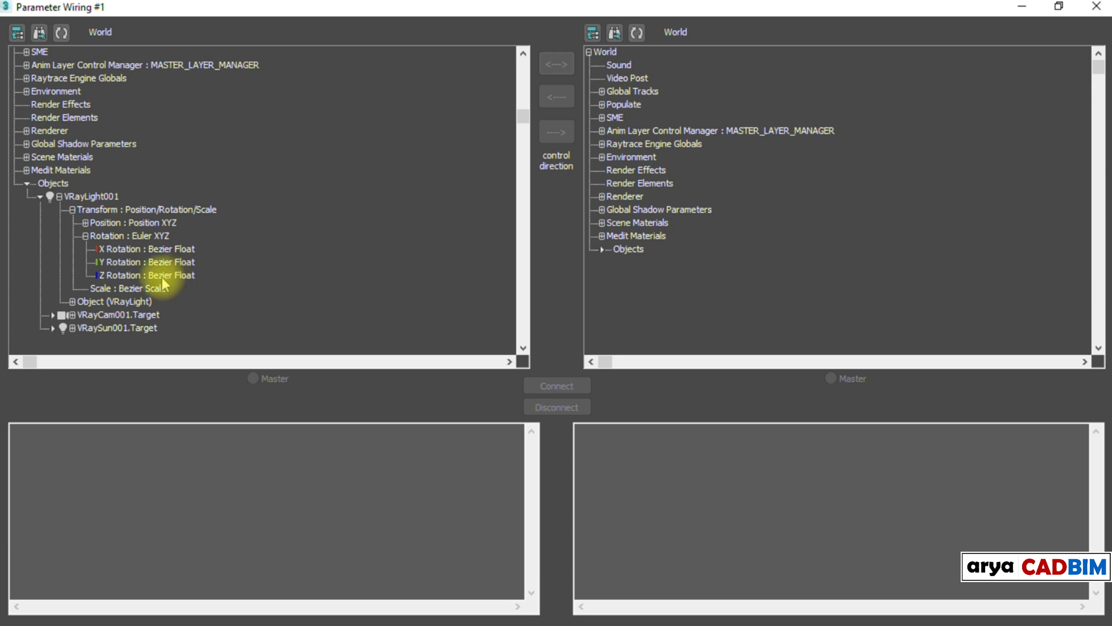
pyautogui.click(162, 278)
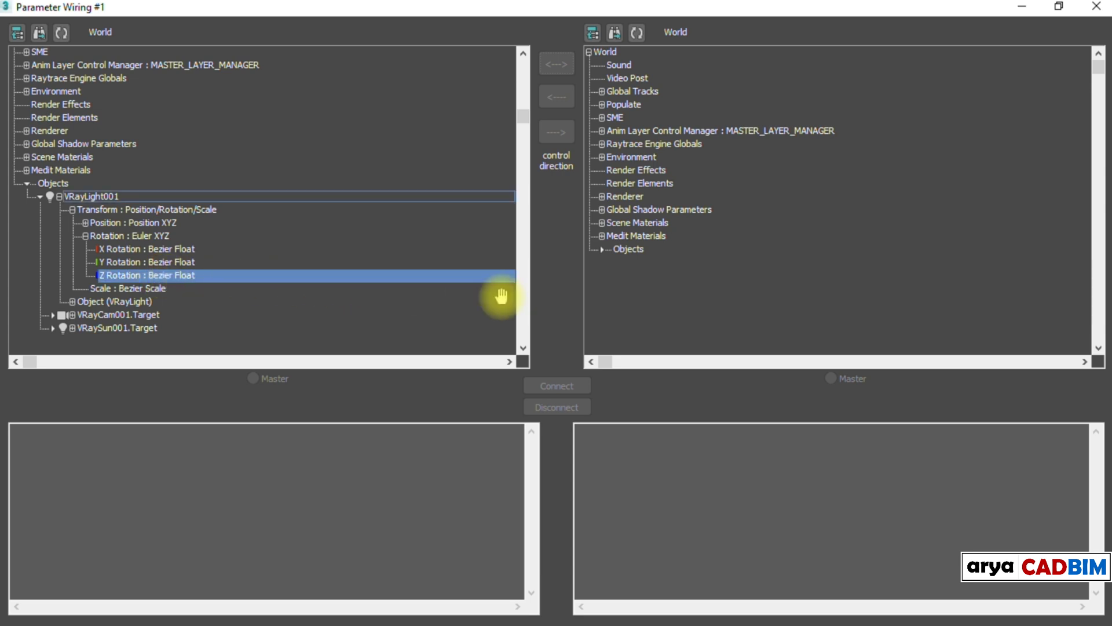
# Select horizontalRotation of the Environment Texture Map as the second parameter to wire
pyautogui.click(602, 157)
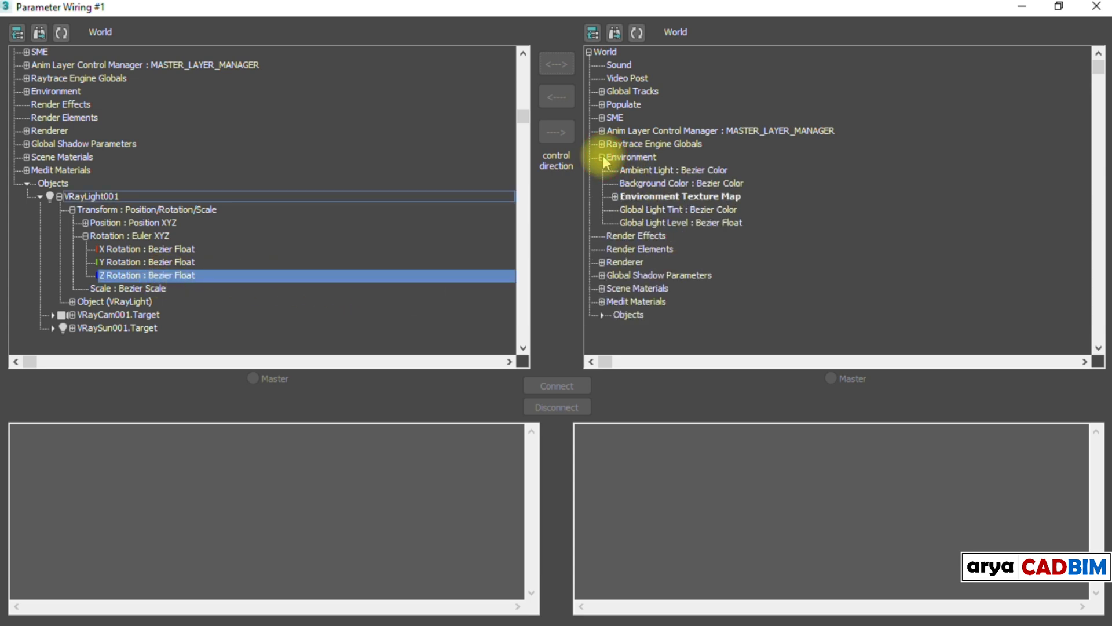
pyautogui.click(615, 196)
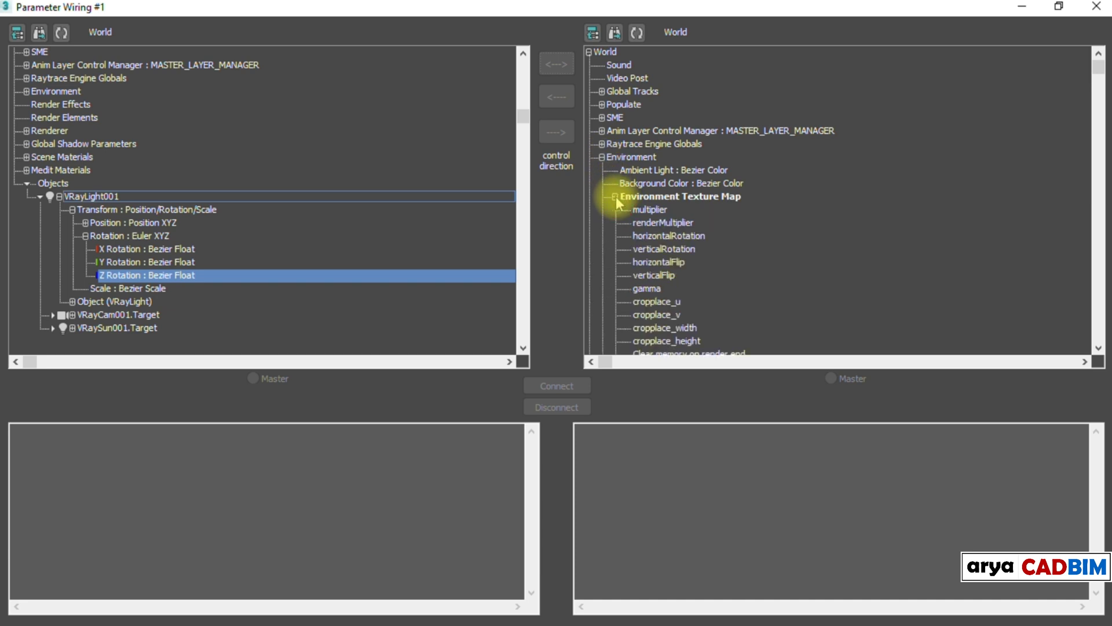
pyautogui.click(671, 237)
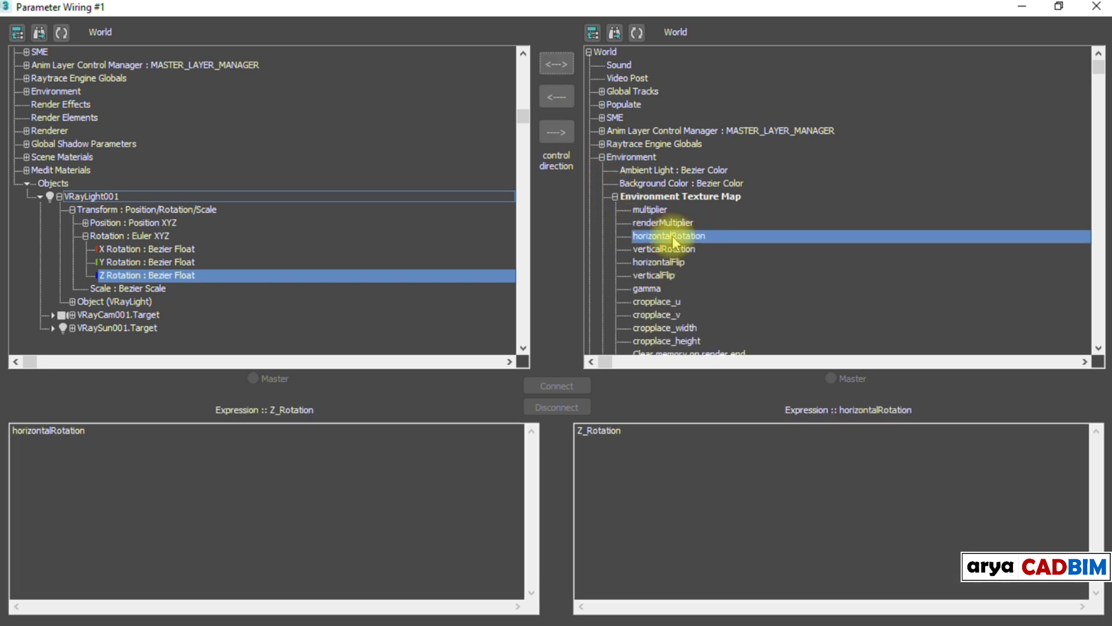
# Set the horizontalRotation expression to -Z_Rotation, connect both parameters with two-way control and close the wiring dialog
pyautogui.click(578, 434)
pyautogui.write('-')
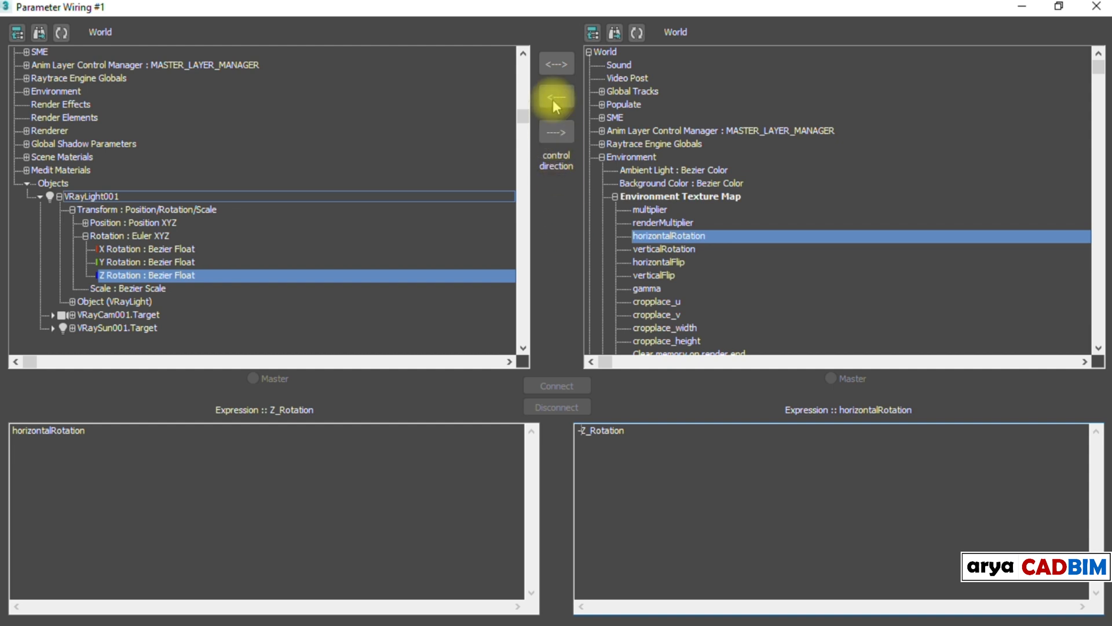
pyautogui.click(557, 66)
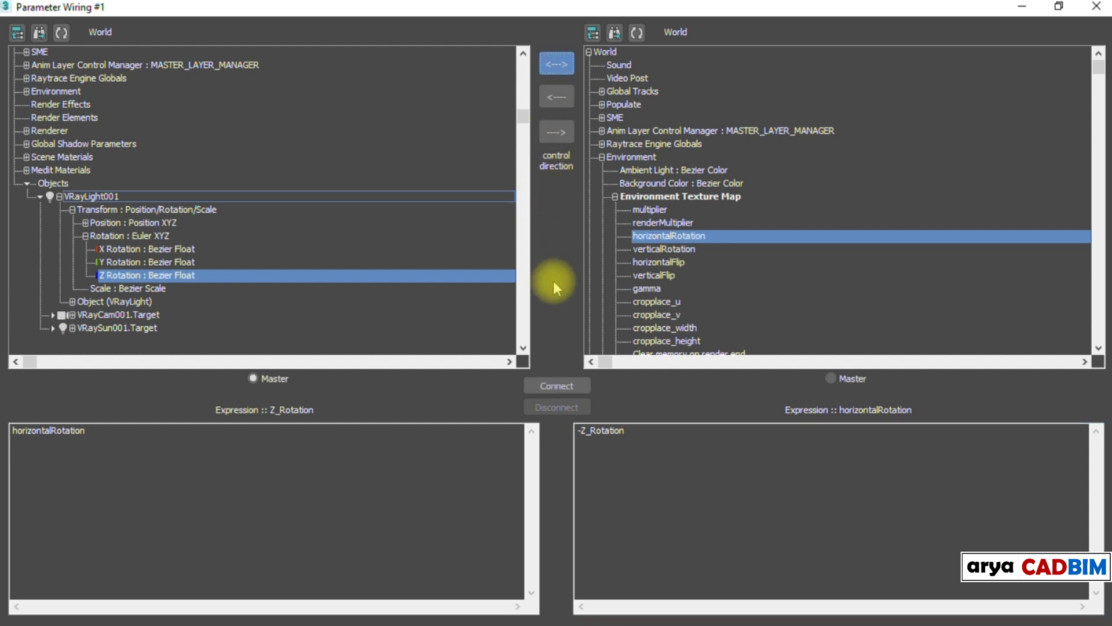
pyautogui.click(560, 388)
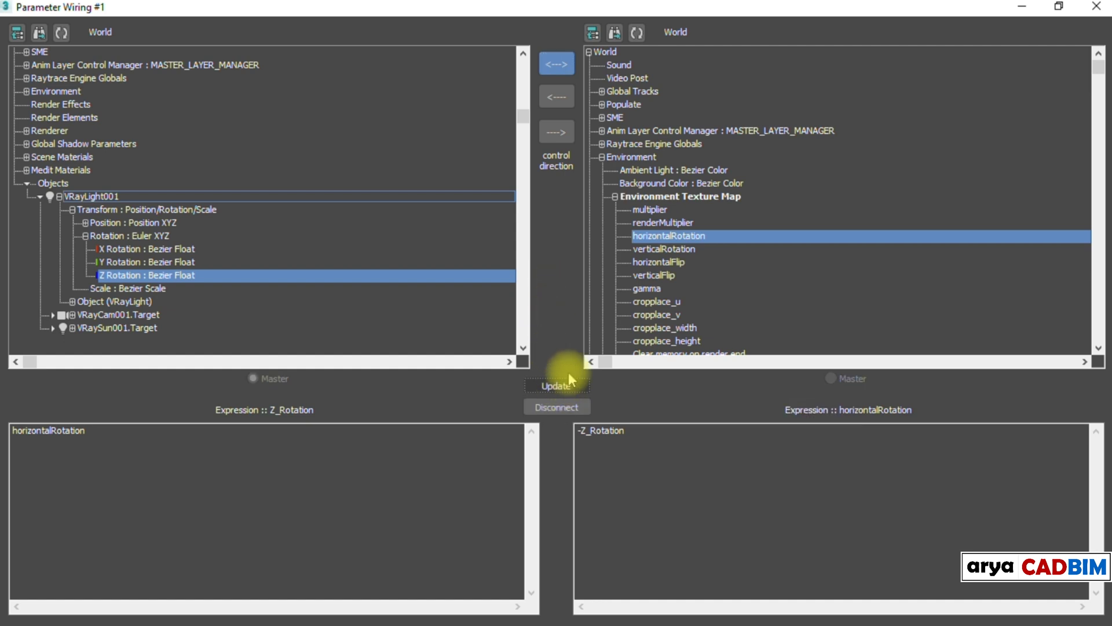
pyautogui.click(1096, 6)
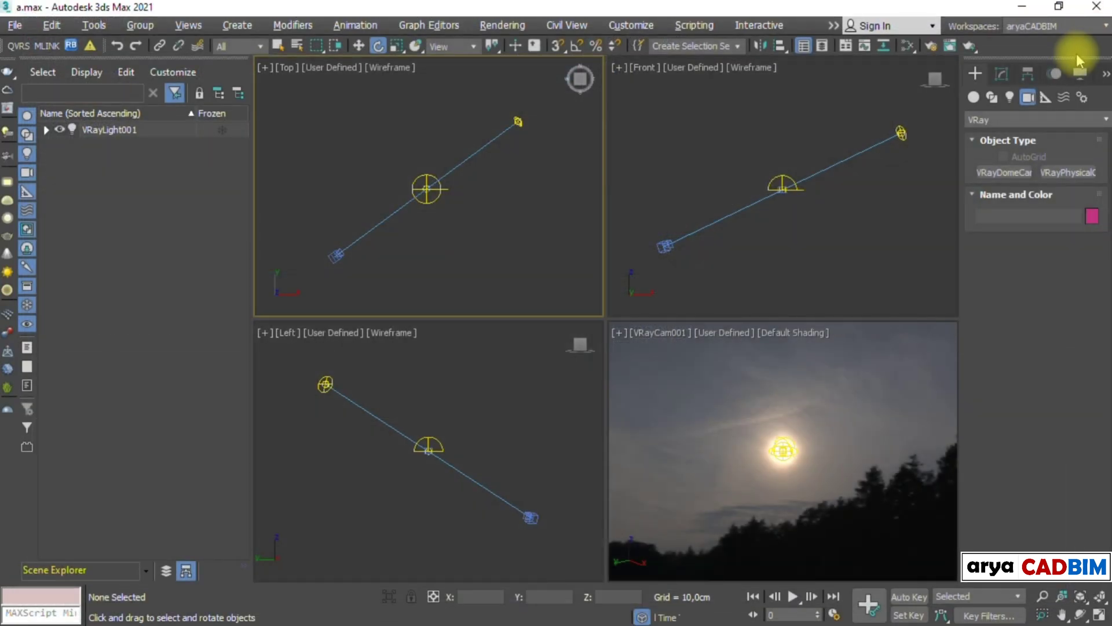
# Hide the Command Panel and the Scene Explorer to enlarge the viewports
pyautogui.rightClick(1037, 47)
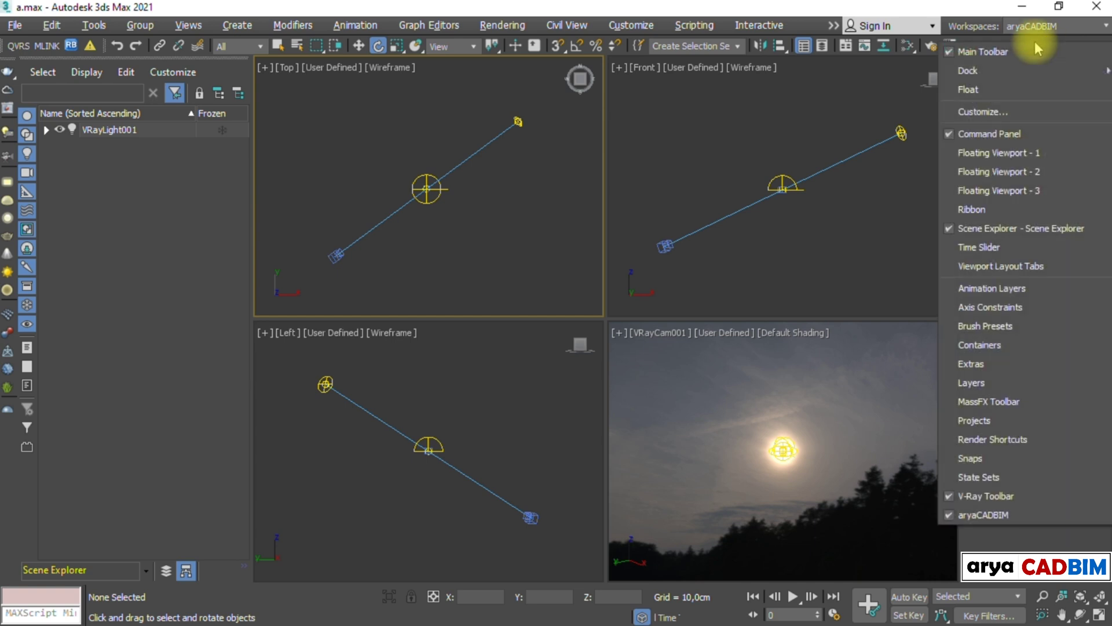
pyautogui.click(1001, 133)
pyautogui.press('d')
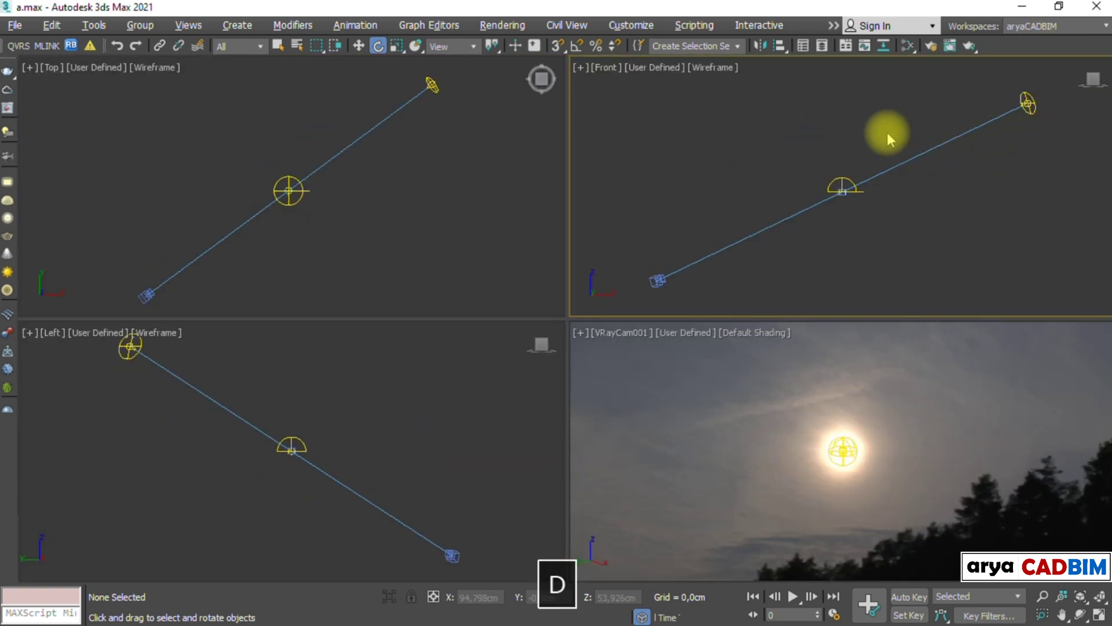
# Select the dome light in the Top view and rotate it about Z to about -4.331 degrees
pyautogui.click(371, 200)
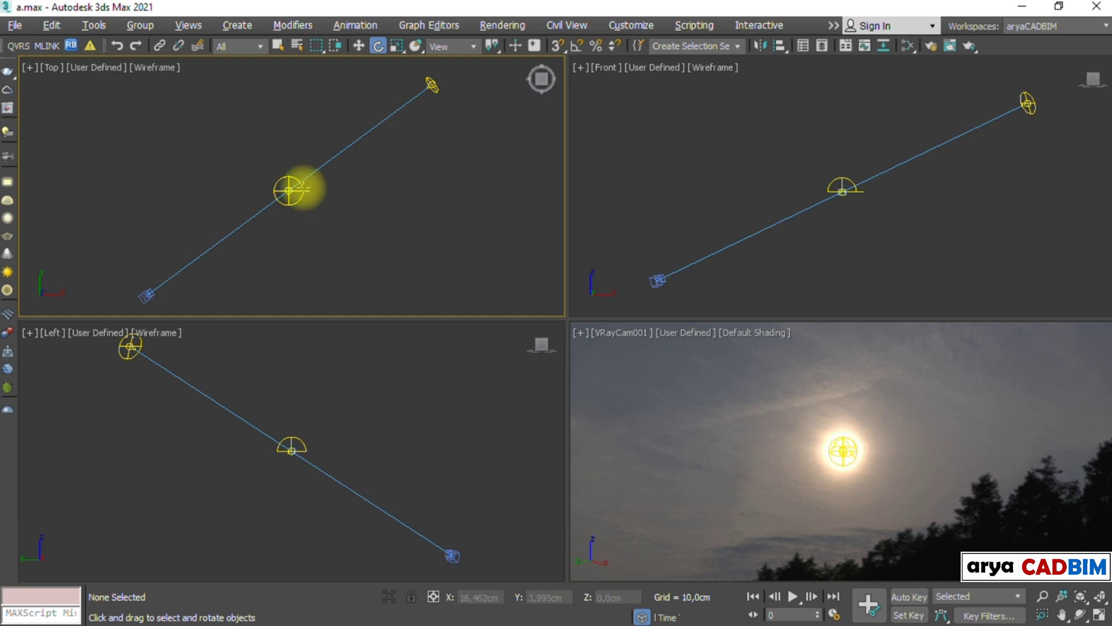
pyautogui.click(301, 187)
pyautogui.moveTo(341, 163); pyautogui.dragTo(474, 200)
# Change the VRayBitmap's horizontal rotation to about 63.669 in the Slate Material Editor, shortening the editor window first and closing it at the end
pyautogui.press('m')
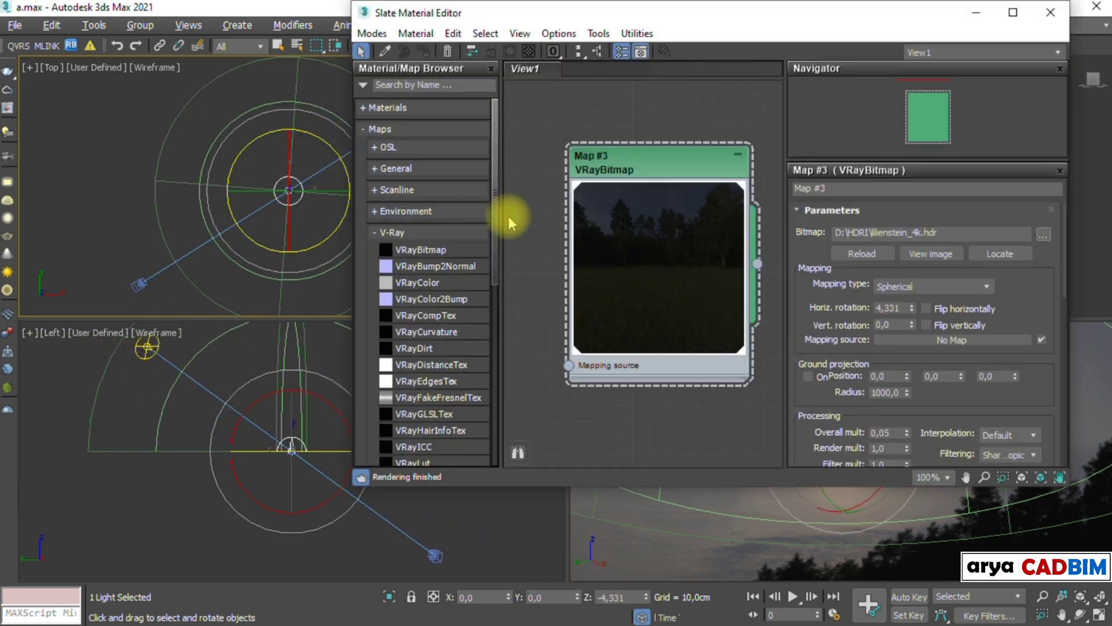
pyautogui.click(755, 478)
pyautogui.moveTo(756, 477); pyautogui.dragTo(777, 342)
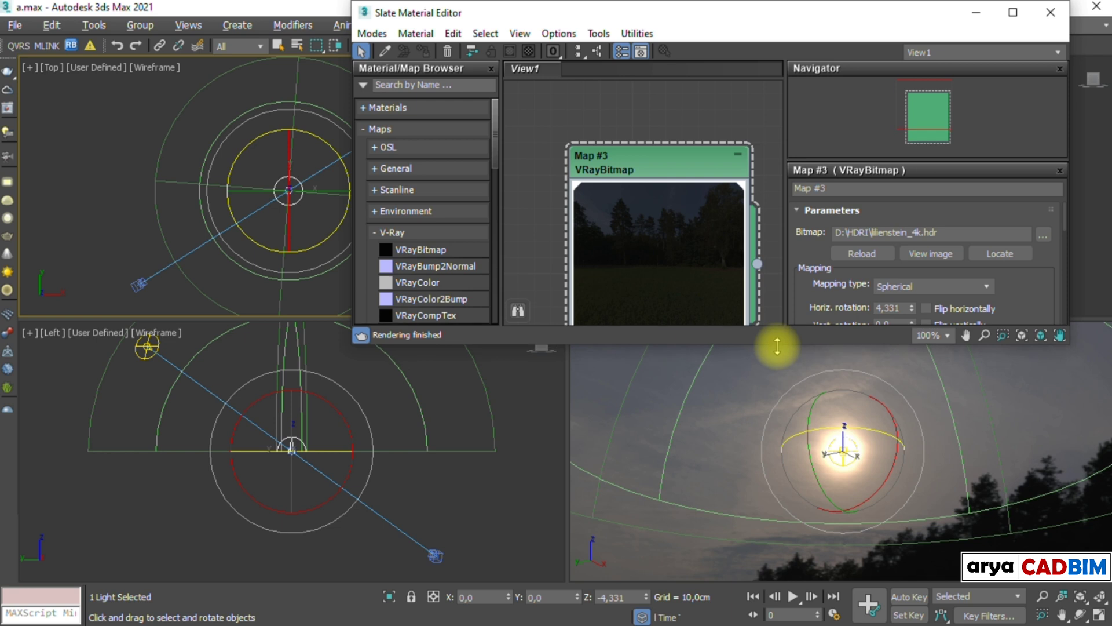
pyautogui.moveTo(912, 313); pyautogui.dragTo(913, 363)
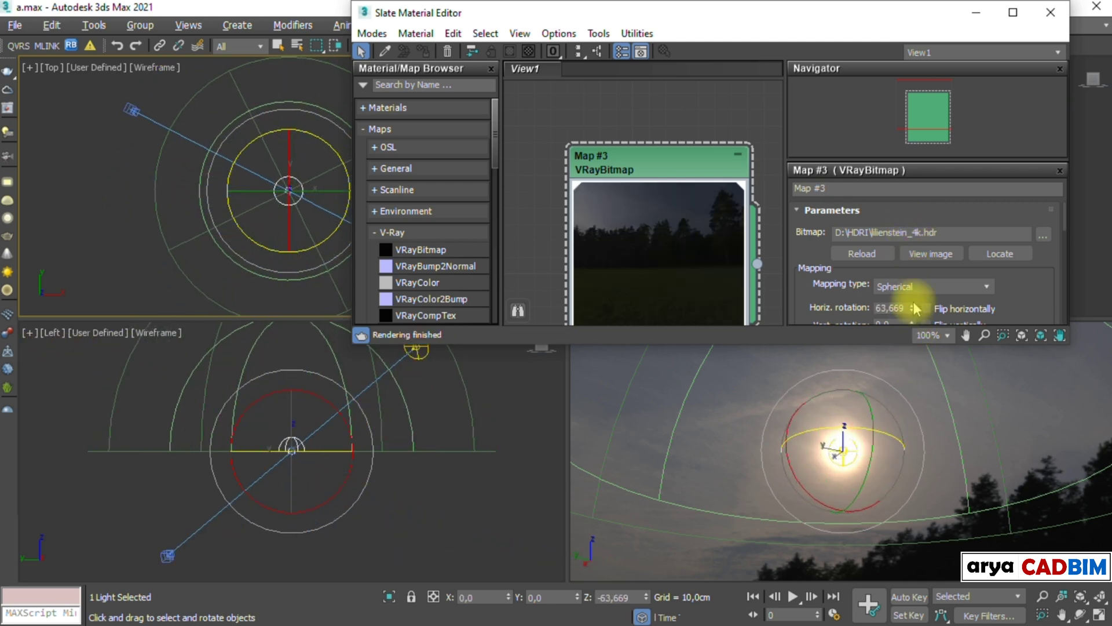
pyautogui.click(1051, 14)
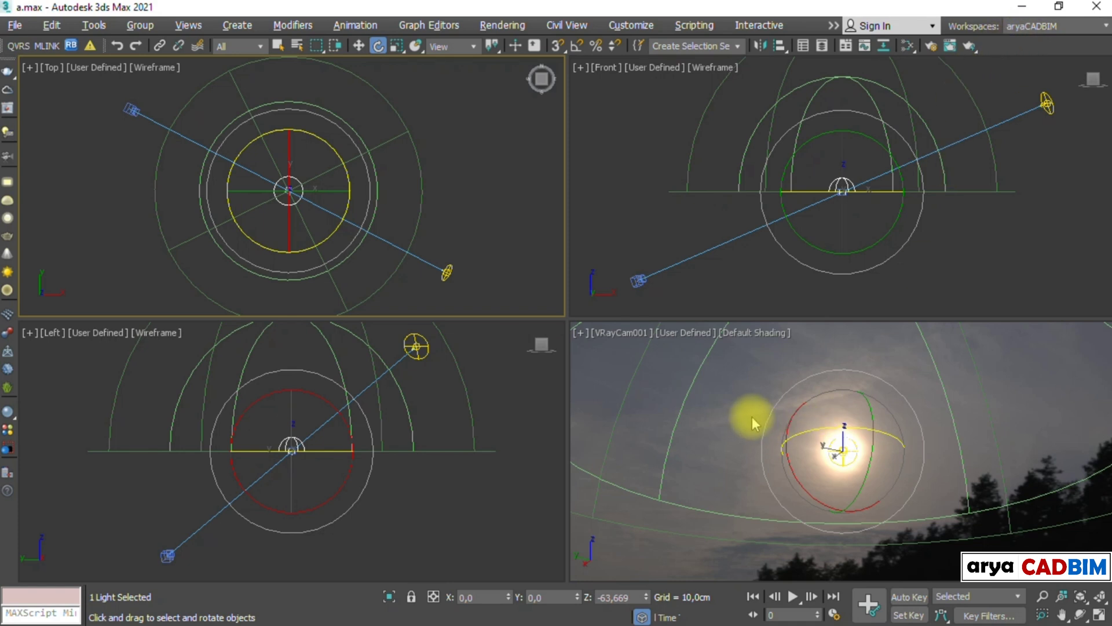
# Show a maximized Perspective view and change the dome light's Z rotation to about -44.969 degrees
pyautogui.hotkey('alt', 'w')
pyautogui.press('p')
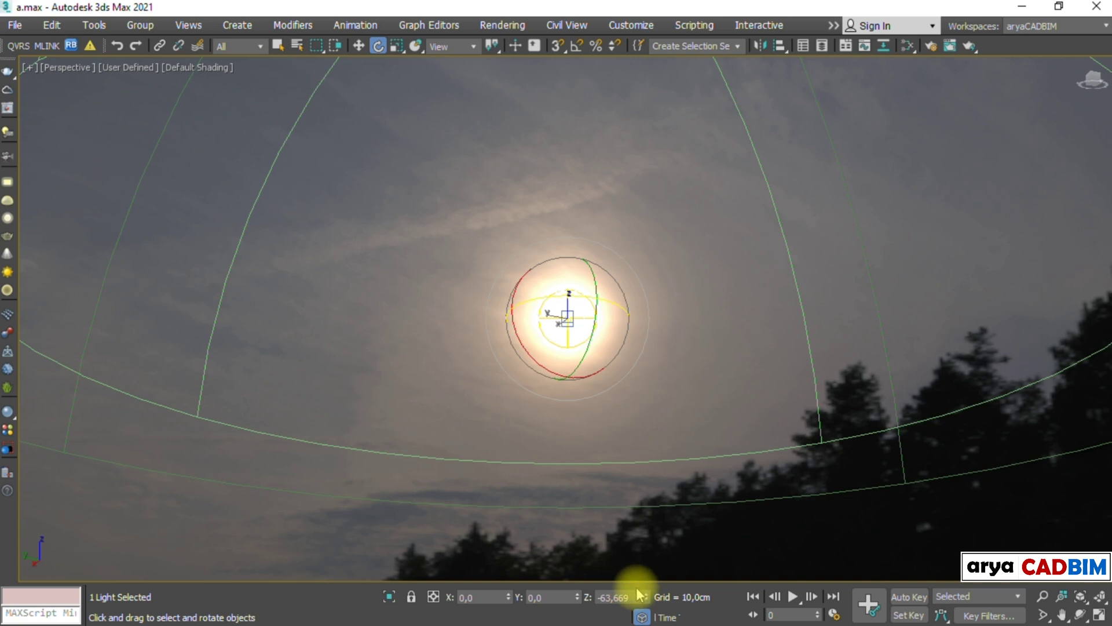
pyautogui.moveTo(646, 597); pyautogui.dragTo(612, 418)
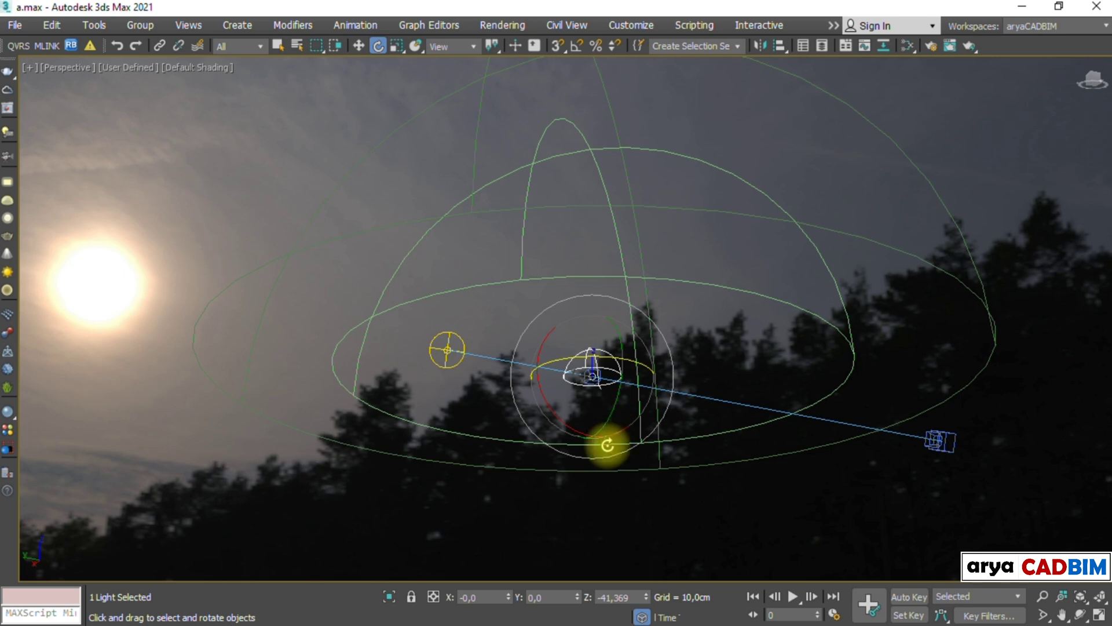
pyautogui.moveTo(648, 599); pyautogui.dragTo(578, 7)
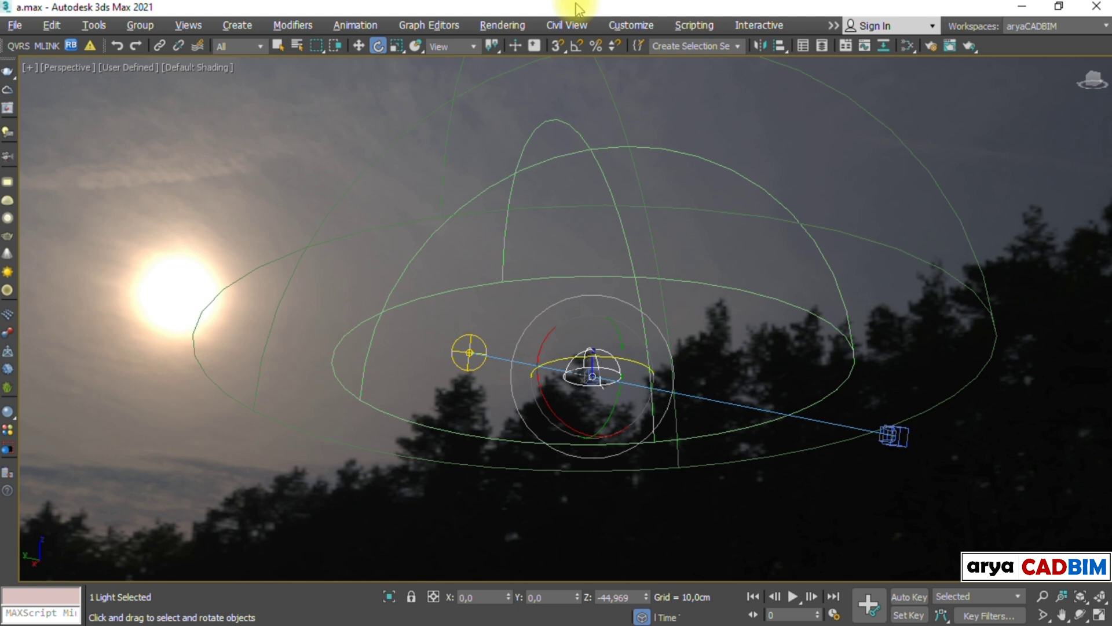
# Return to the four-viewport layout, clear the selection and show the Command Panel again
pyautogui.hotkey('alt', 'w')
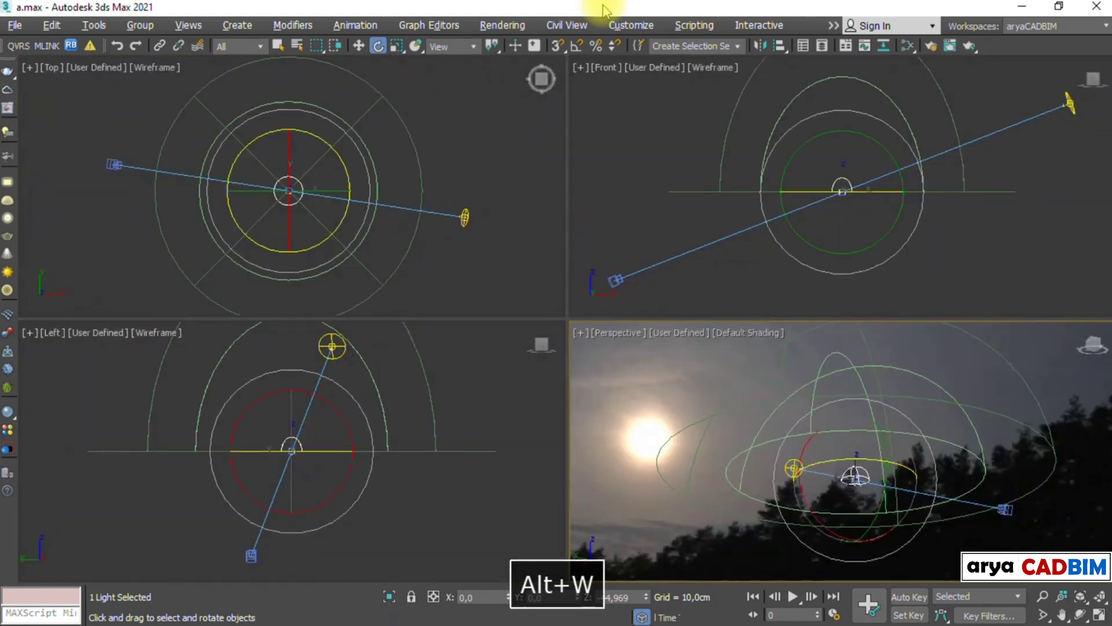
pyautogui.click(517, 164)
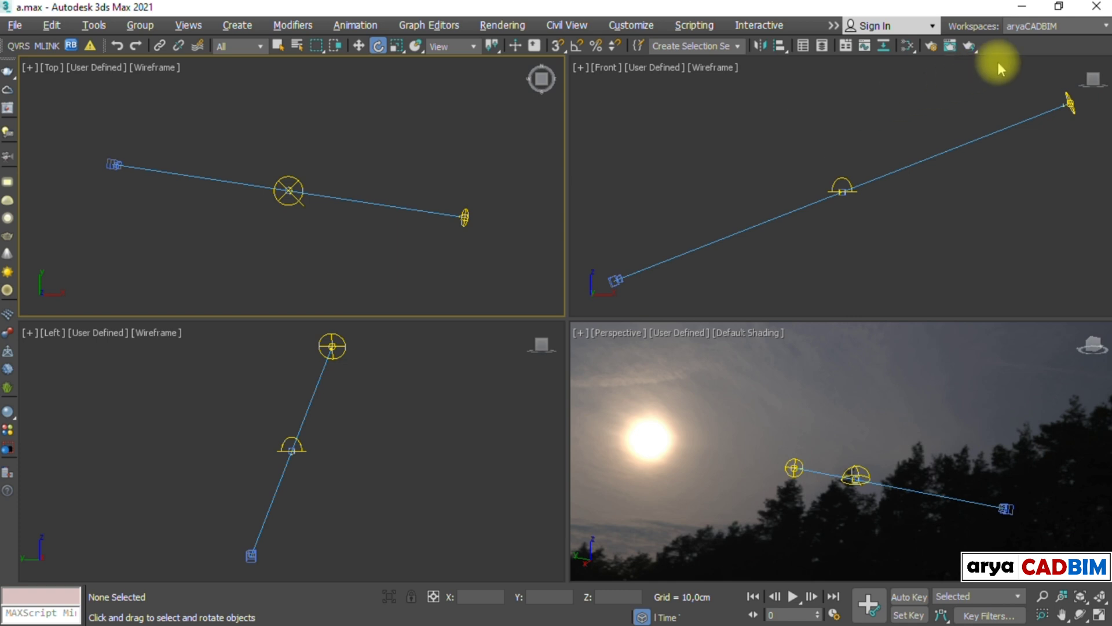
pyautogui.rightClick(1032, 46)
pyautogui.click(1035, 127)
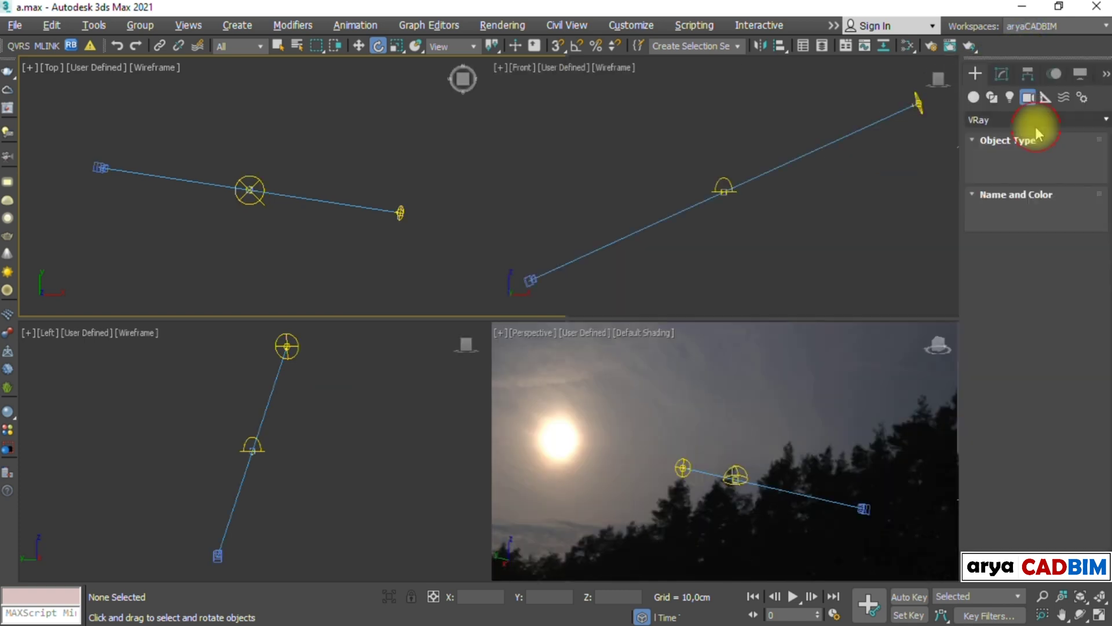
# Create two overlapping boxes in the Top view, about 39 × 84 cm and about 73 × 110 × 54 cm, and clear the selection
pyautogui.click(974, 98)
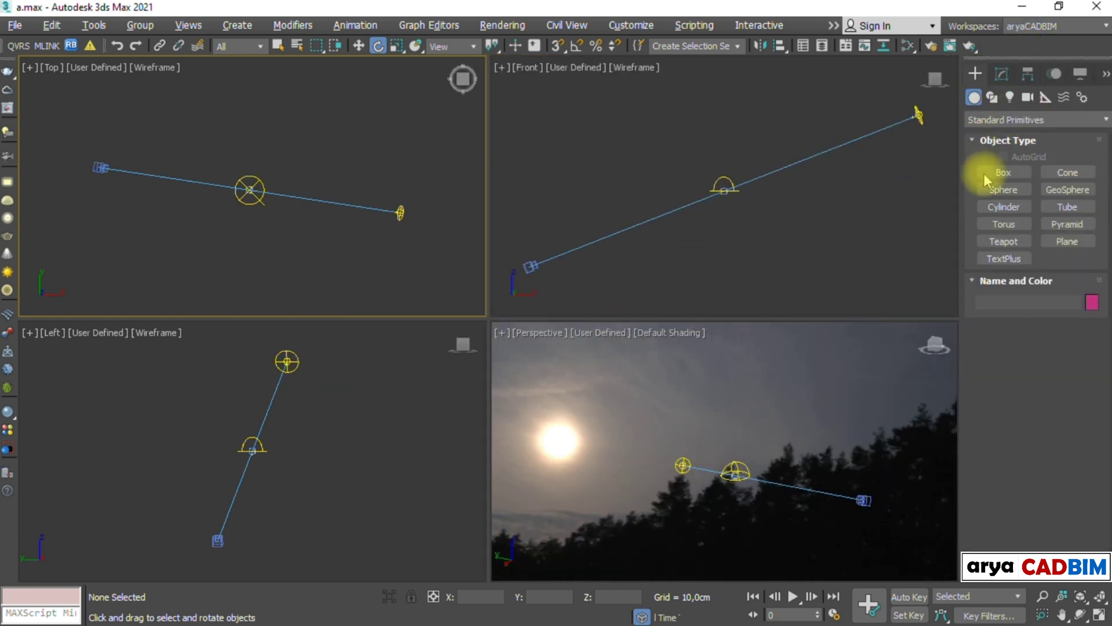
pyautogui.click(1007, 173)
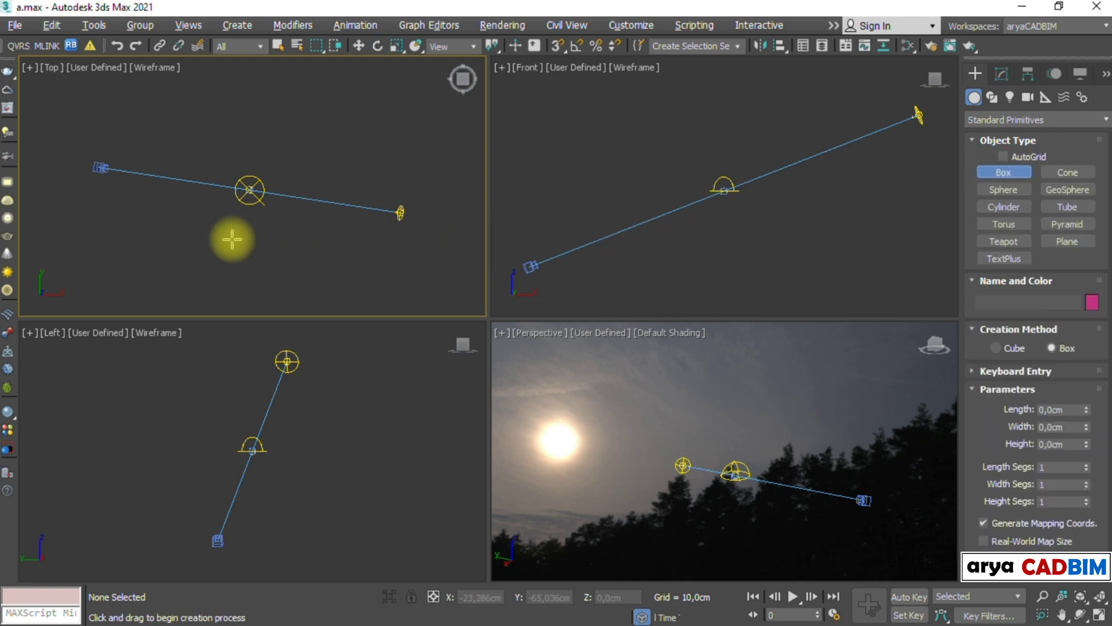
pyautogui.moveTo(198, 209); pyautogui.dragTo(263, 239)
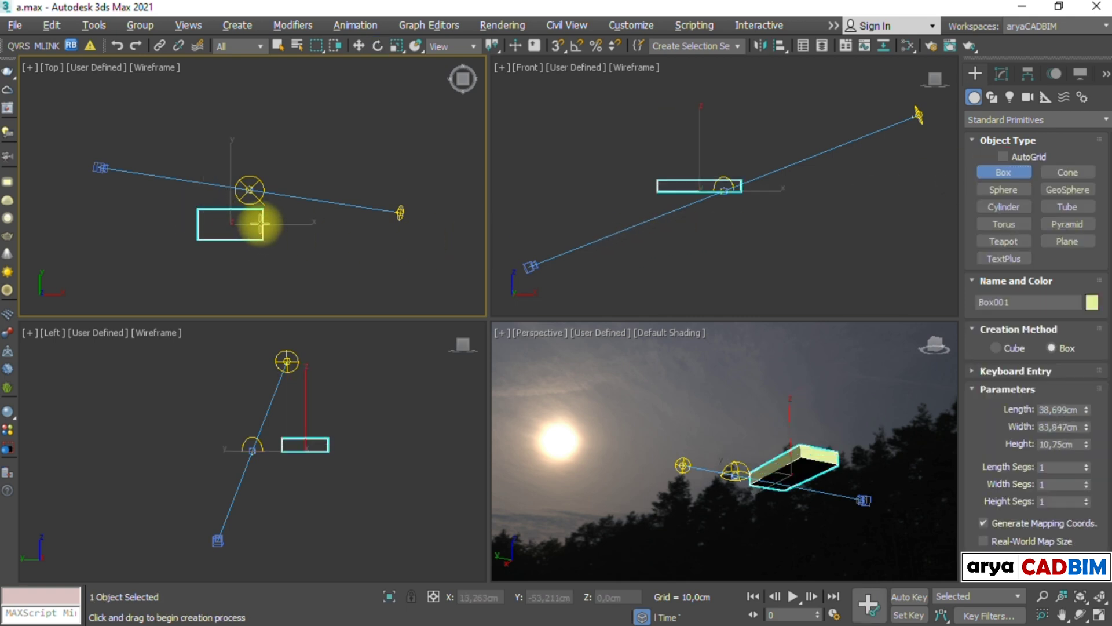
pyautogui.moveTo(223, 170); pyautogui.dragTo(308, 224)
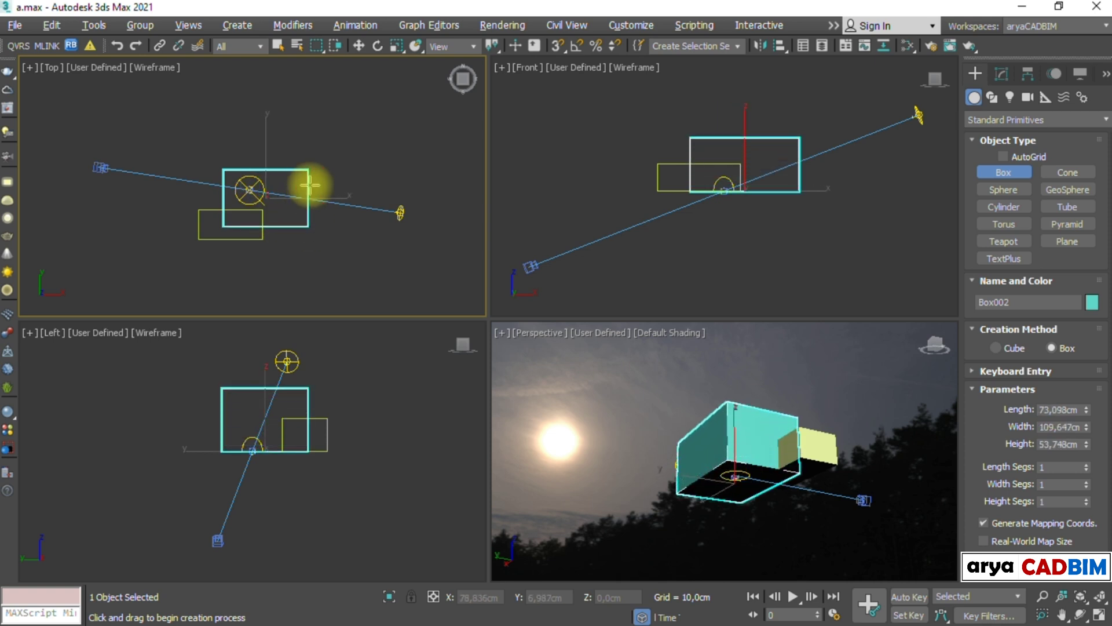
pyautogui.press('Escape')
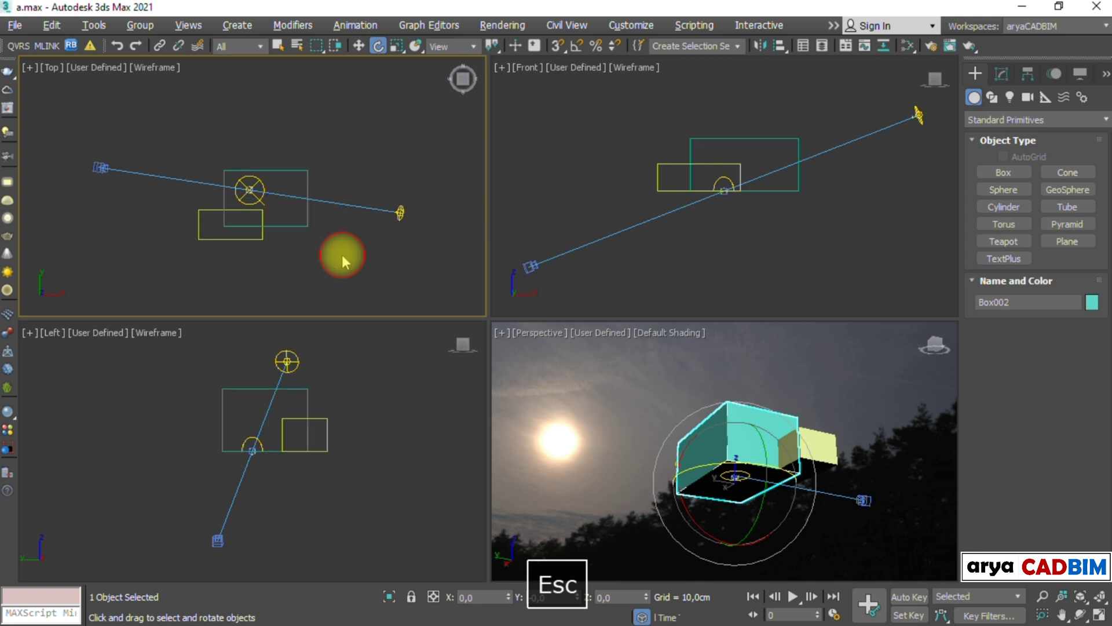
pyautogui.click(340, 256)
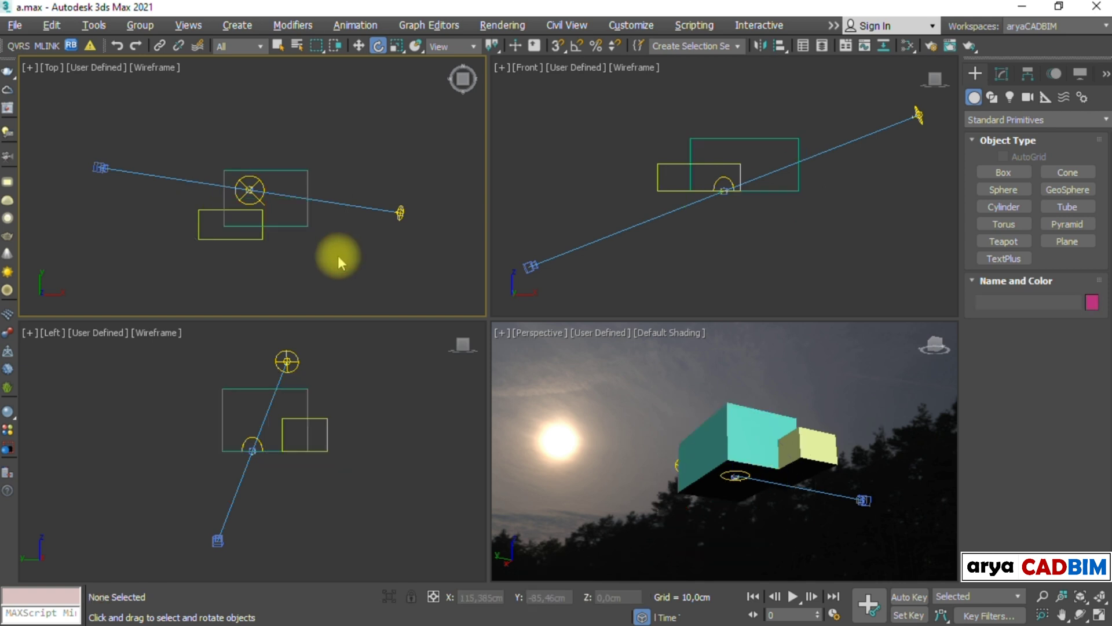
# Place a VRayPlane in the Top view, away from the boxes and above the sun, and deselect it
pyautogui.click(8, 351)
pyautogui.click(399, 119)
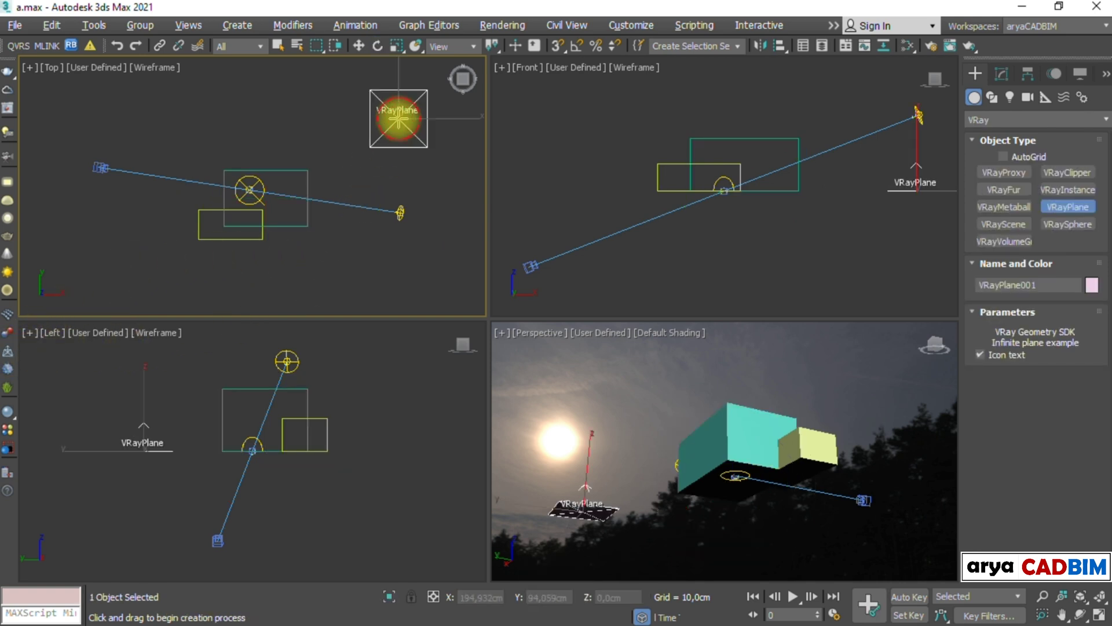
pyautogui.press('Escape')
pyautogui.click(293, 117)
# Frame the boxes against the meadow in the Perspective view and add a new VRayMtl beside the VRayBitmap in the Slate Material Editor
pyautogui.click(617, 371)
pyautogui.hotkey('alt', 'w')
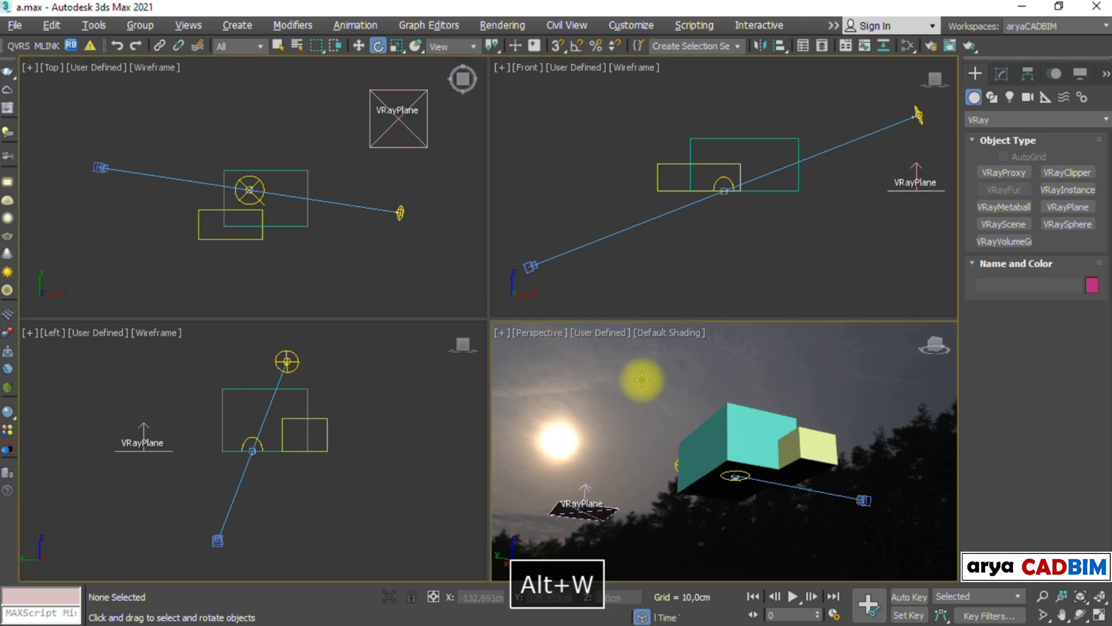
pyautogui.keyDown('alt'); pyautogui.moveTo(655, 387); pyautogui.dragTo(587, 409, button='middle'); pyautogui.keyUp('alt')
pyautogui.hotkey('alt', 'w')
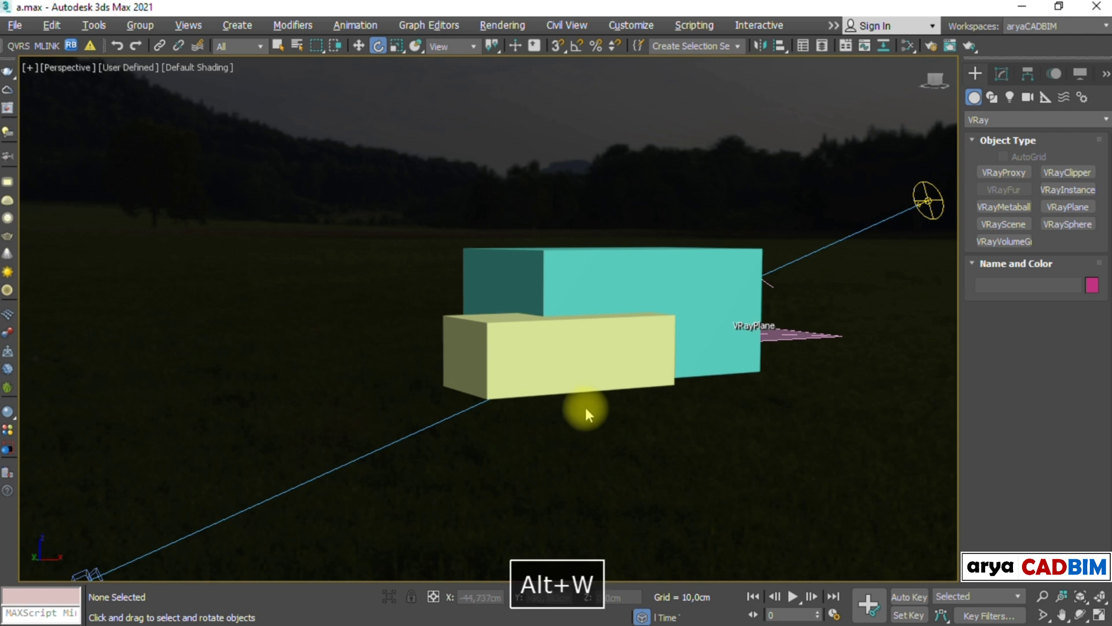
pyautogui.press('m')
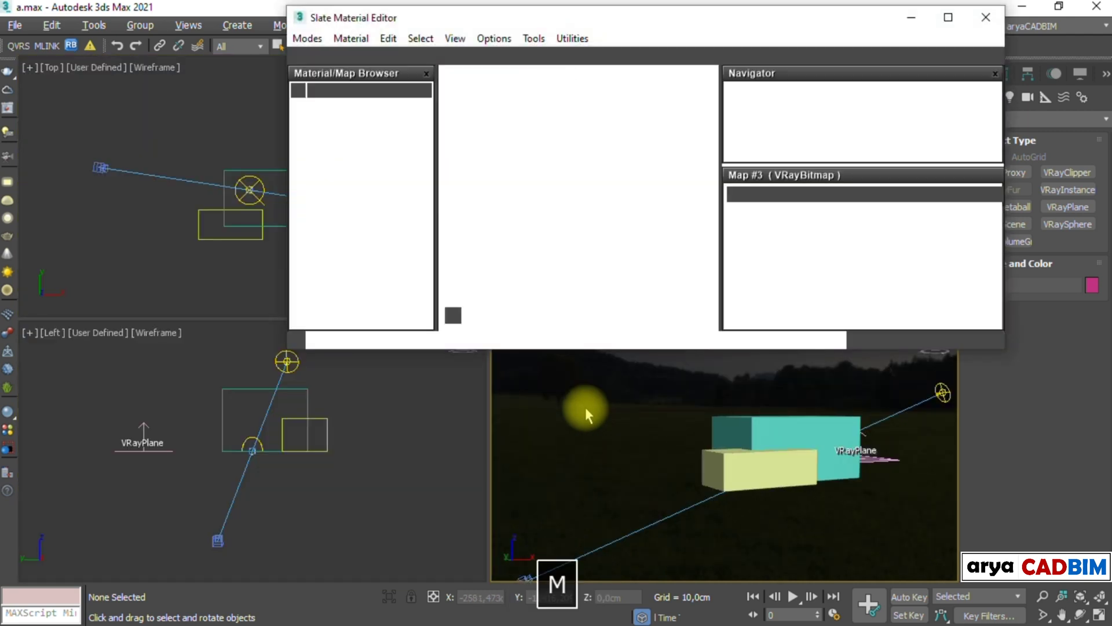
pyautogui.scroll(-5, 600, 198)
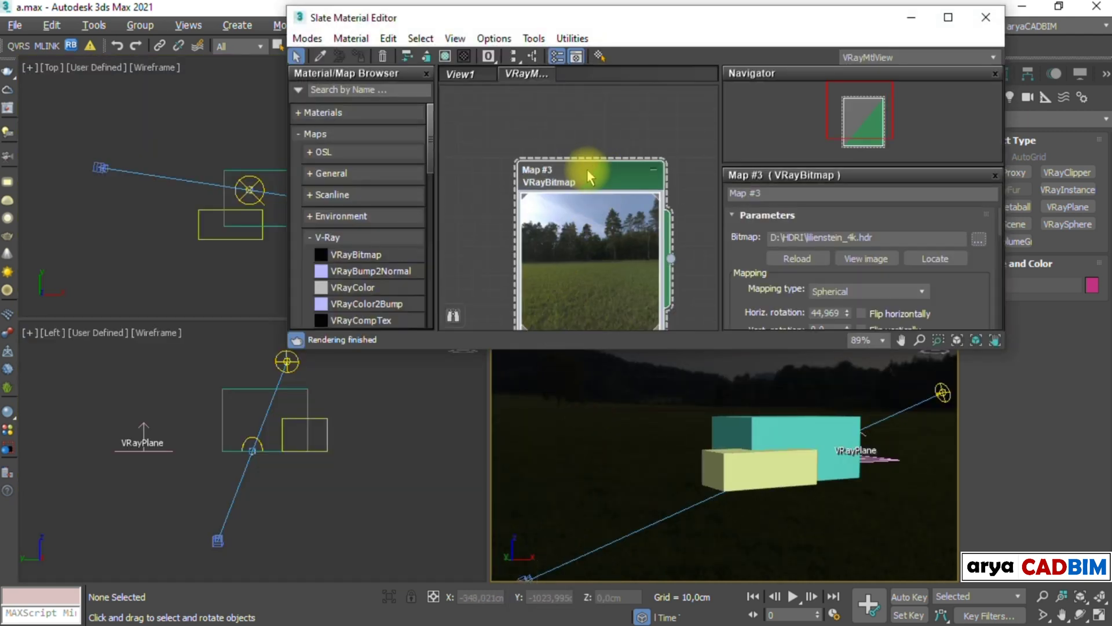
pyautogui.moveTo(640, 235); pyautogui.dragTo(547, 229, button='middle')
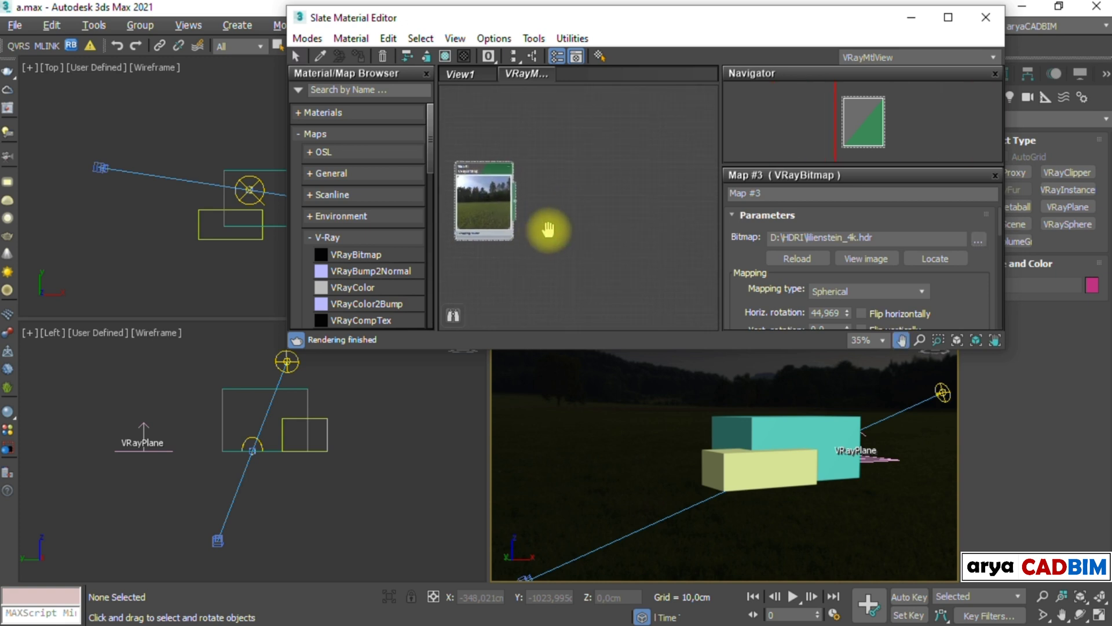
pyautogui.click(8, 412)
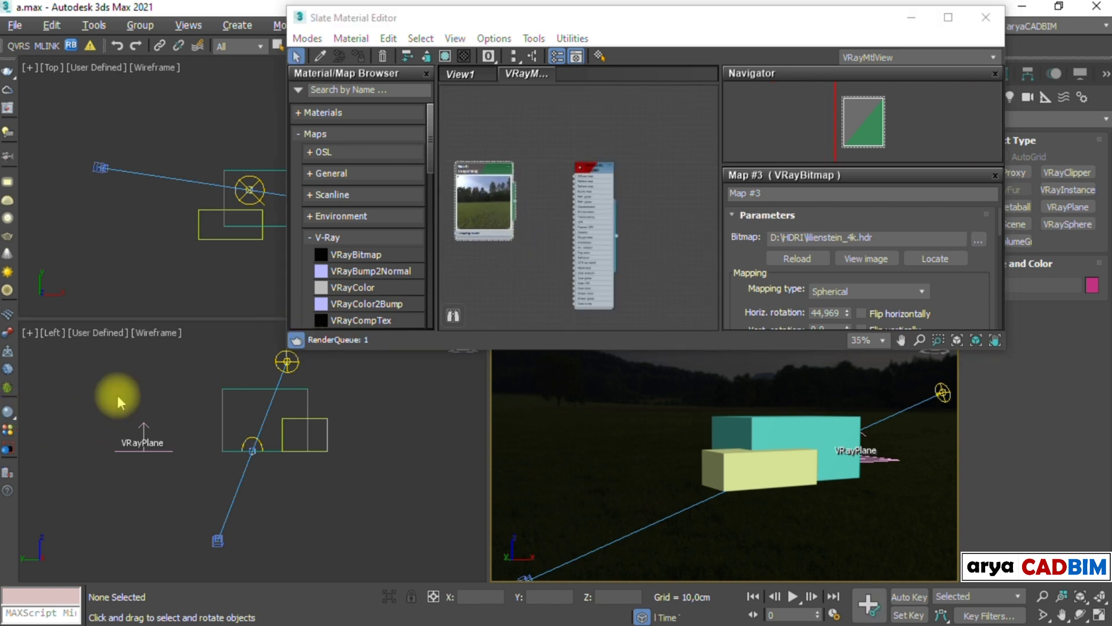
# Select both boxes in the Perspective view and assign the new VRayMtl to them
pyautogui.press('q')
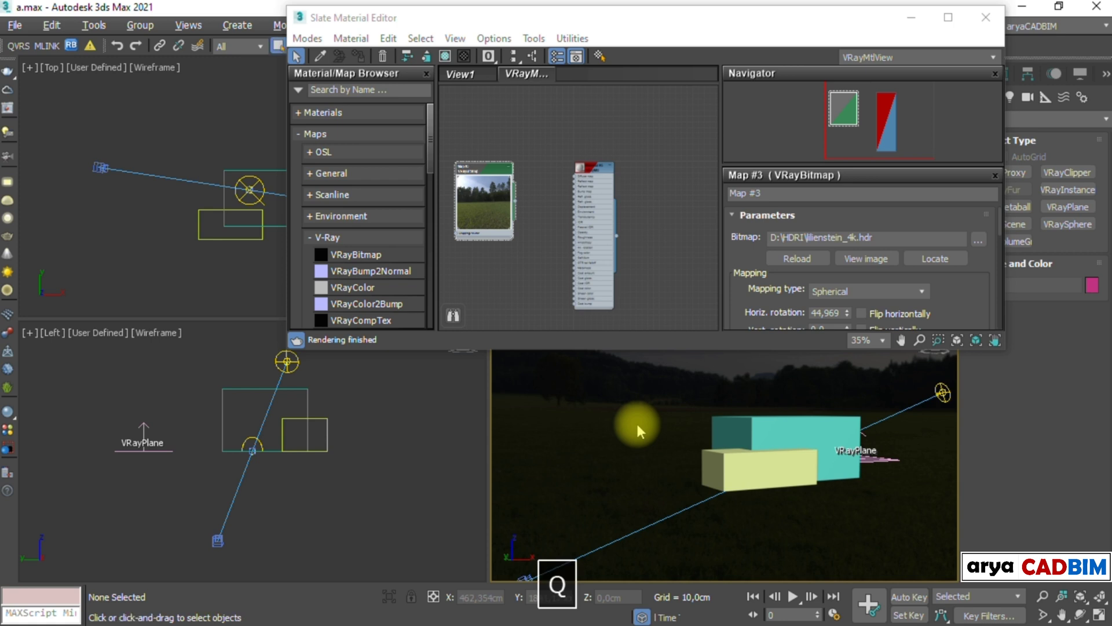
pyautogui.click(713, 425)
pyautogui.keyDown('ctrl'); pyautogui.click(707, 456); pyautogui.keyUp('ctrl')
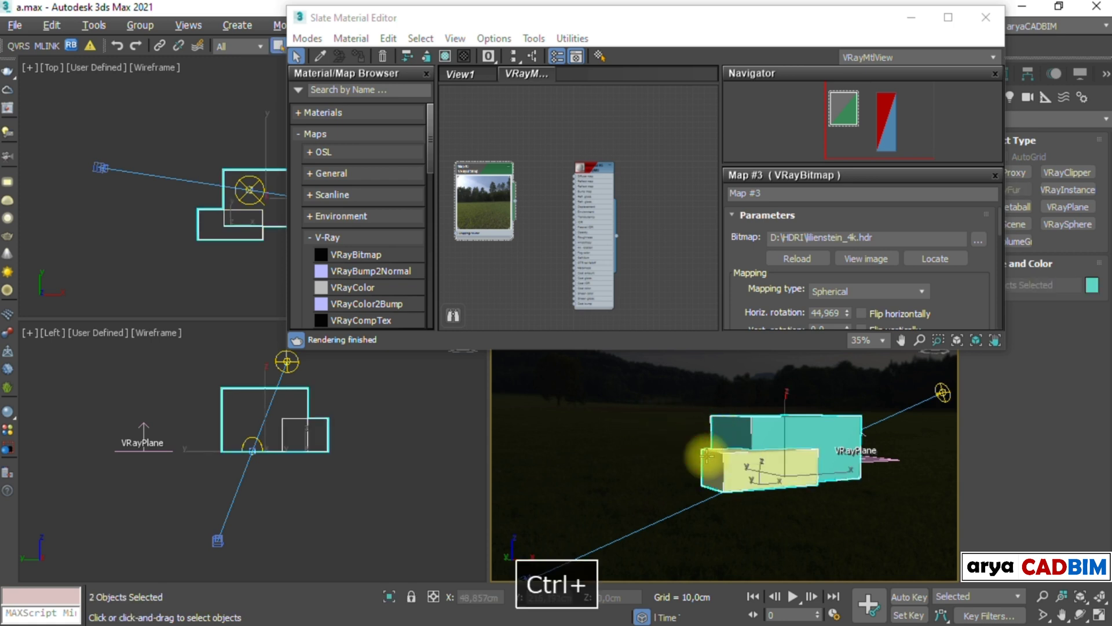
pyautogui.click(597, 171)
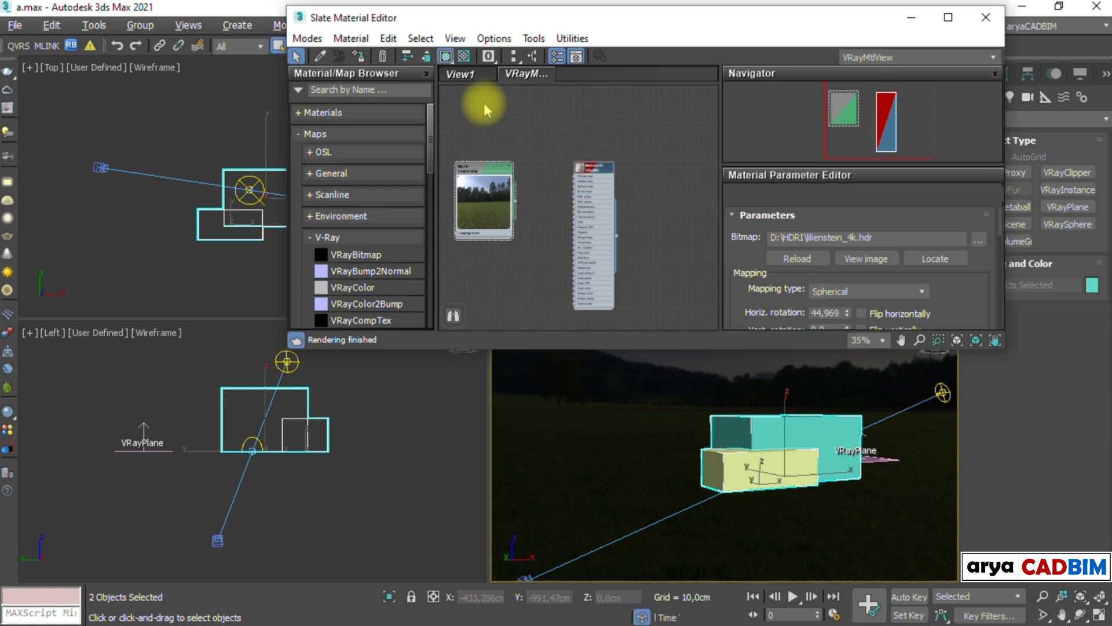
pyautogui.click(360, 56)
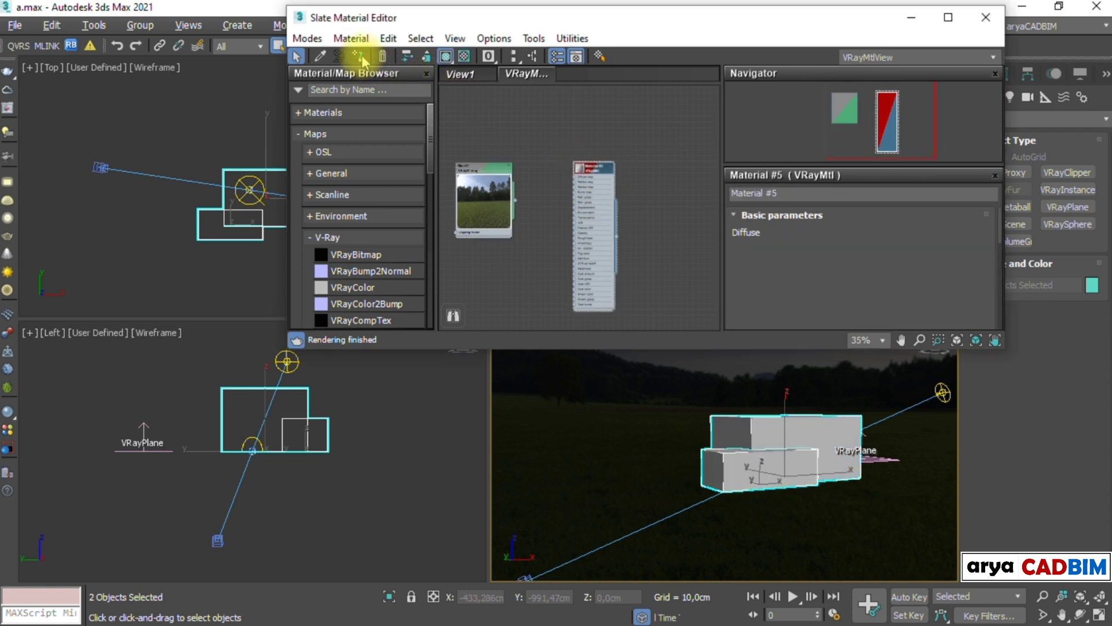
# Lighten the VRayMtl's diffuse color to a near-white grey
pyautogui.click(833, 237)
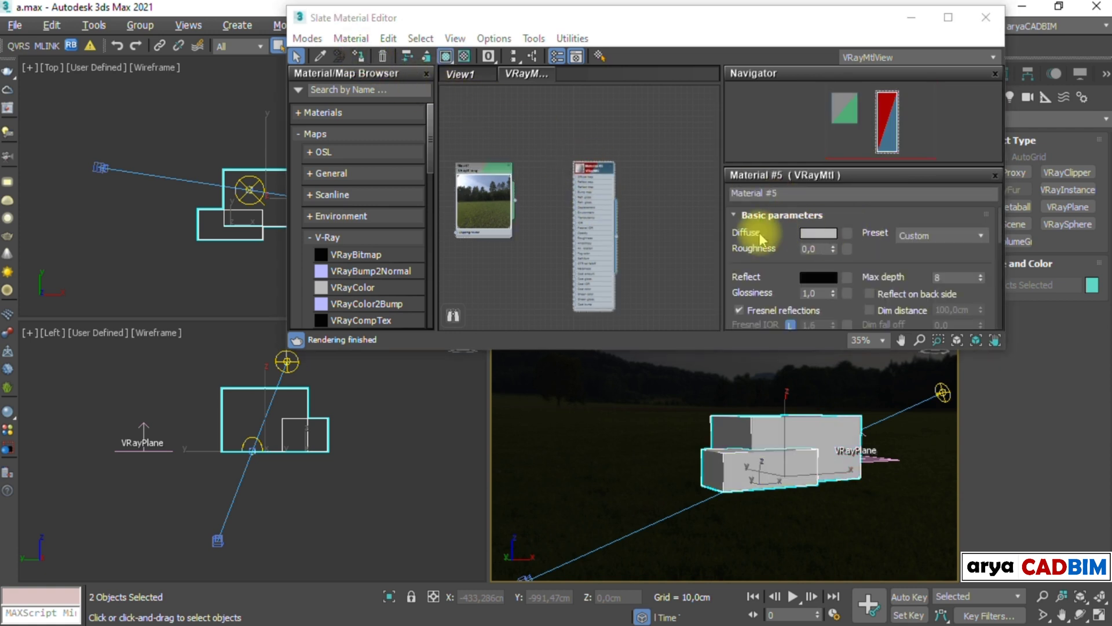
pyautogui.click(476, 203)
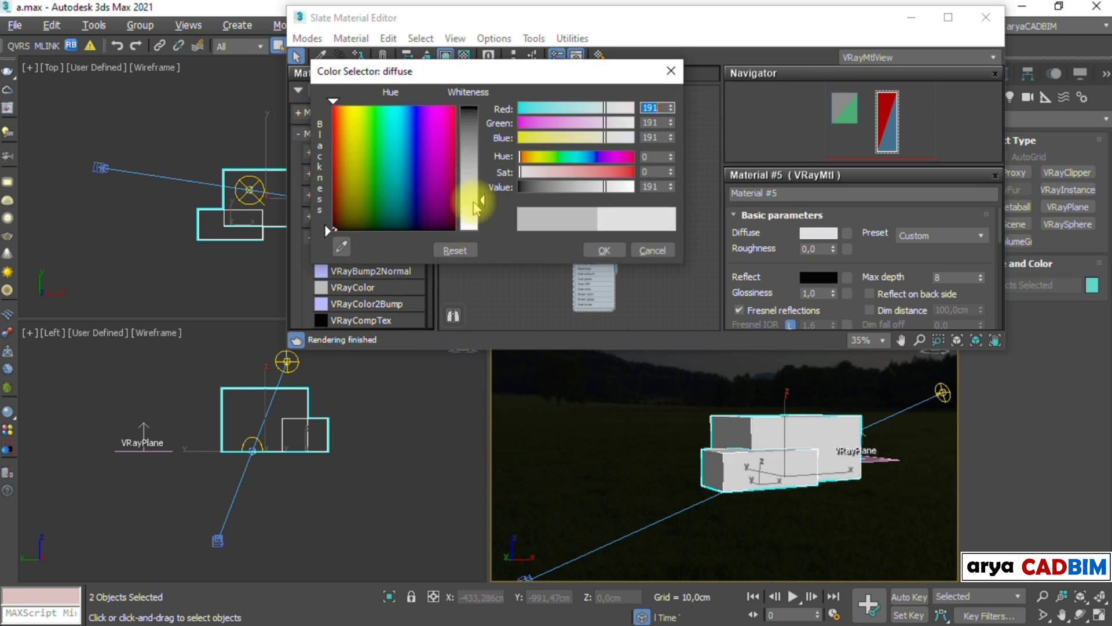
pyautogui.click(607, 250)
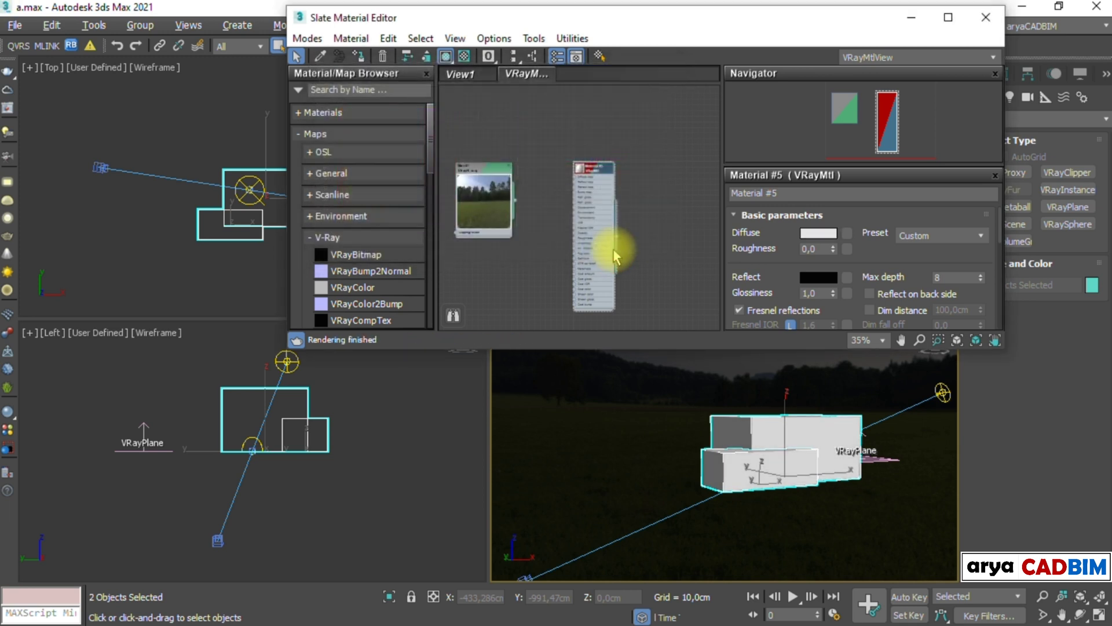
# Set the HDRI VRayBitmap's overall multiplier to 1,0 and close the Slate Material Editor
pyautogui.doubleClick(488, 179)
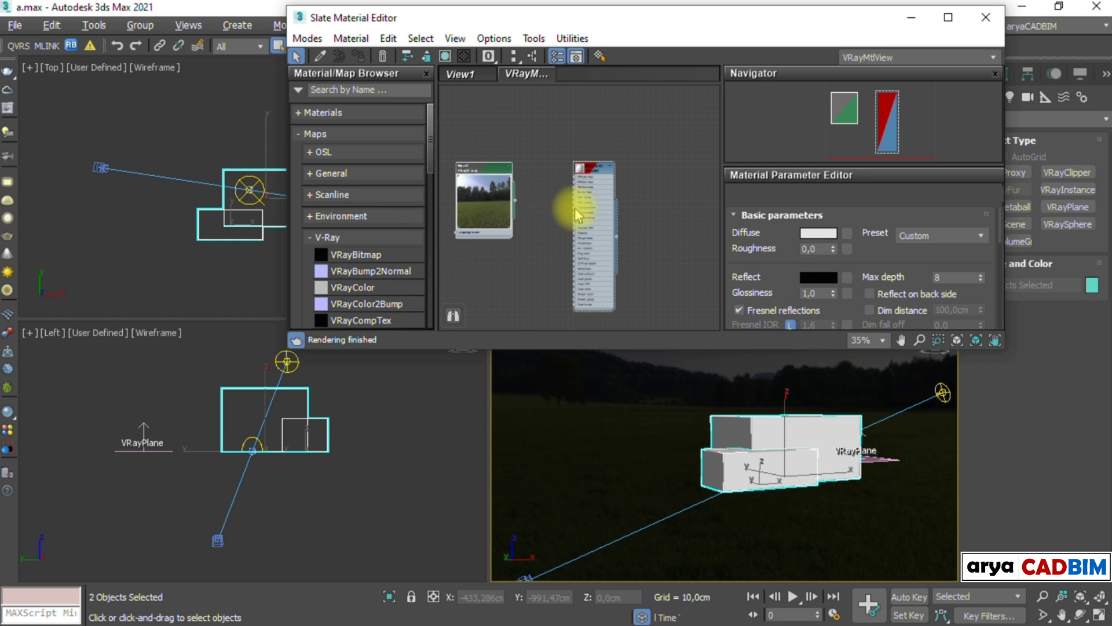
pyautogui.moveTo(943, 295); pyautogui.dragTo(961, 124)
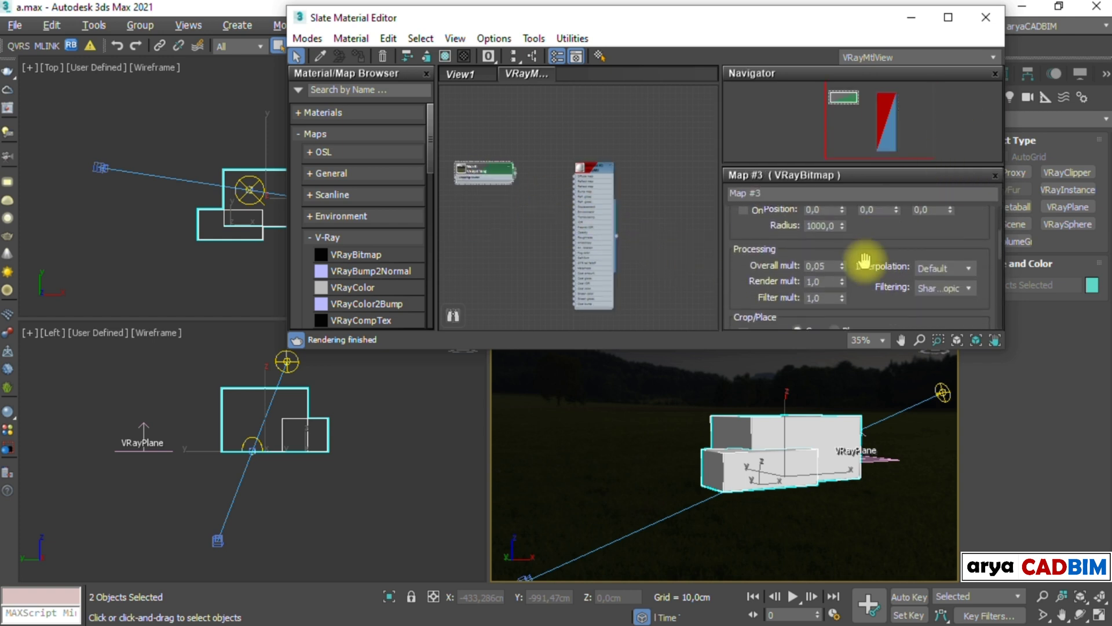
pyautogui.moveTo(847, 273); pyautogui.dragTo(850, 268)
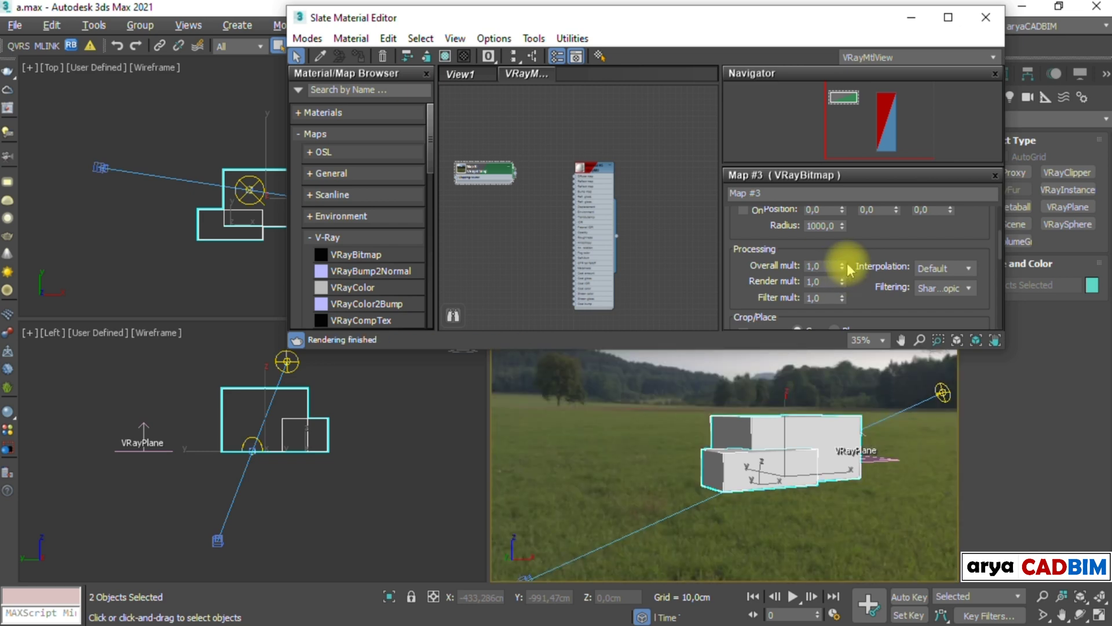
pyautogui.press('m')
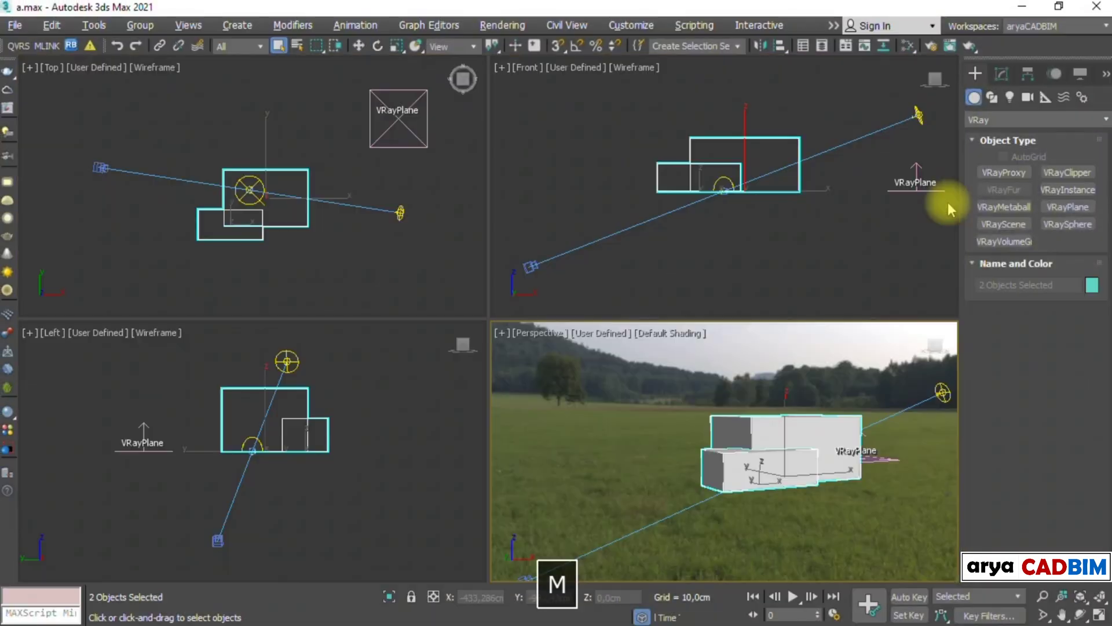
# Select the VRayPlane and start a custom object color for it, picking a dark green of about RGB 5, 34, 1
pyautogui.click(917, 181)
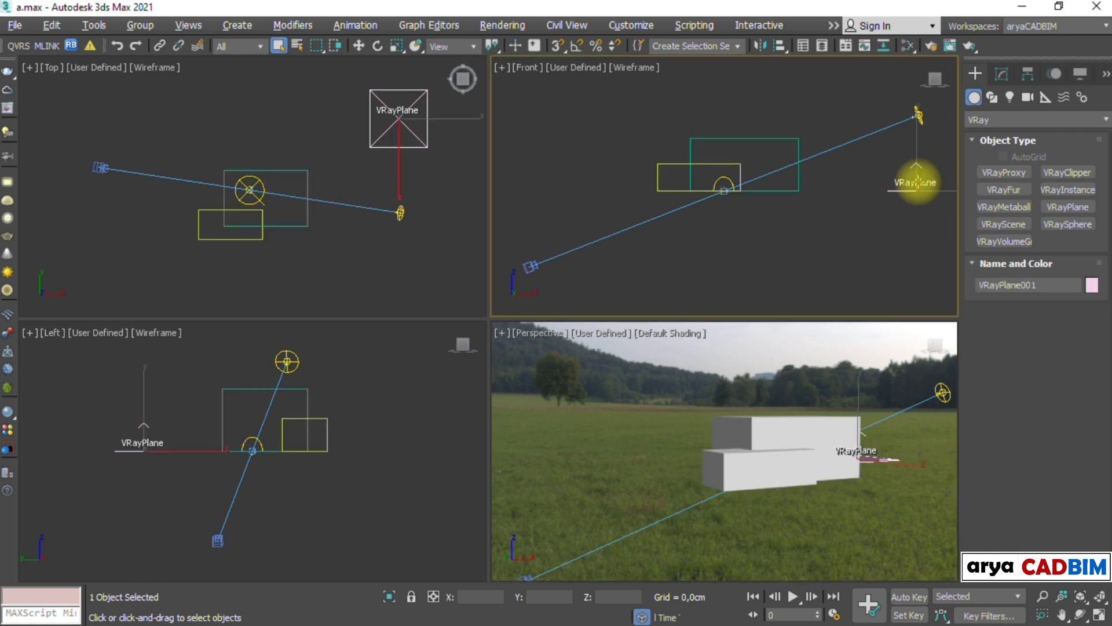
pyautogui.click(1092, 285)
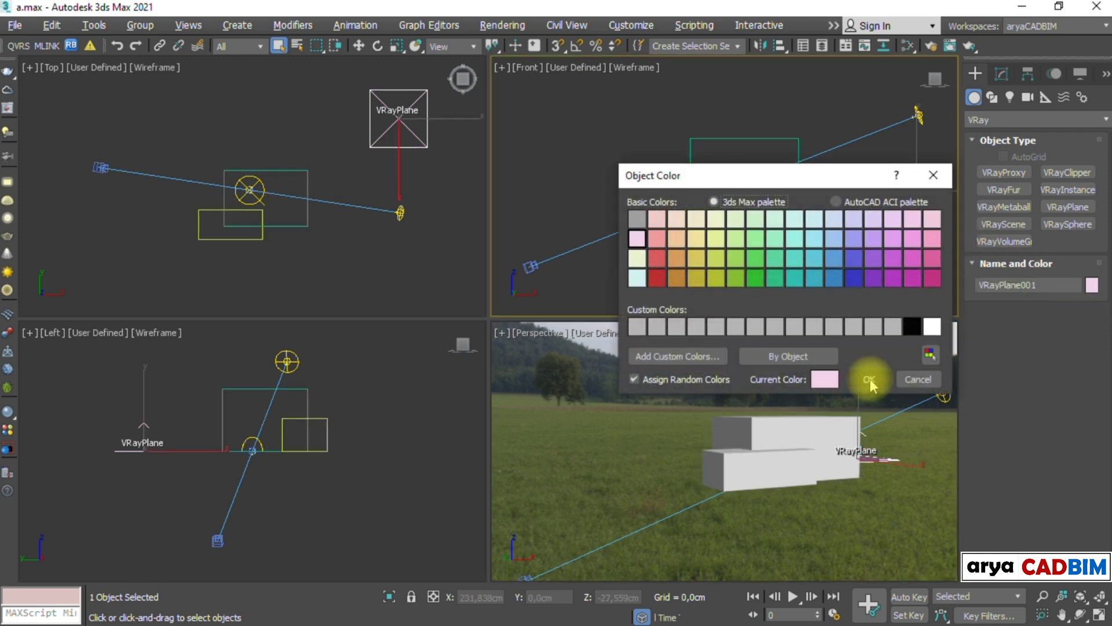
pyautogui.click(711, 358)
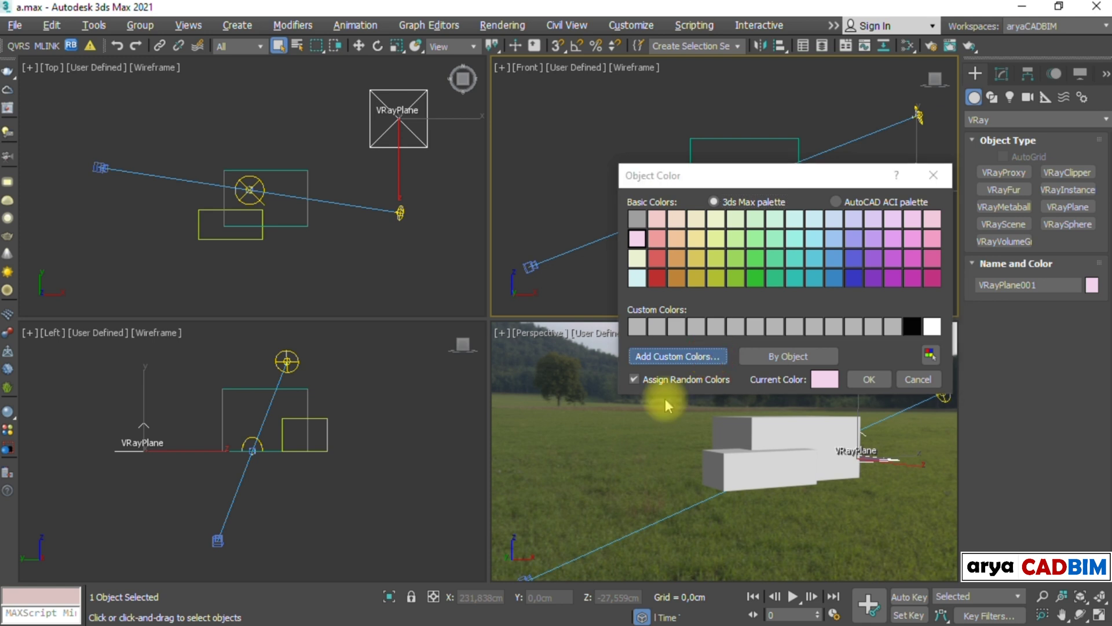
pyautogui.moveTo(428, 299); pyautogui.dragTo(432, 280)
pyautogui.click(594, 336)
pyautogui.moveTo(667, 219); pyautogui.dragTo(576, 344)
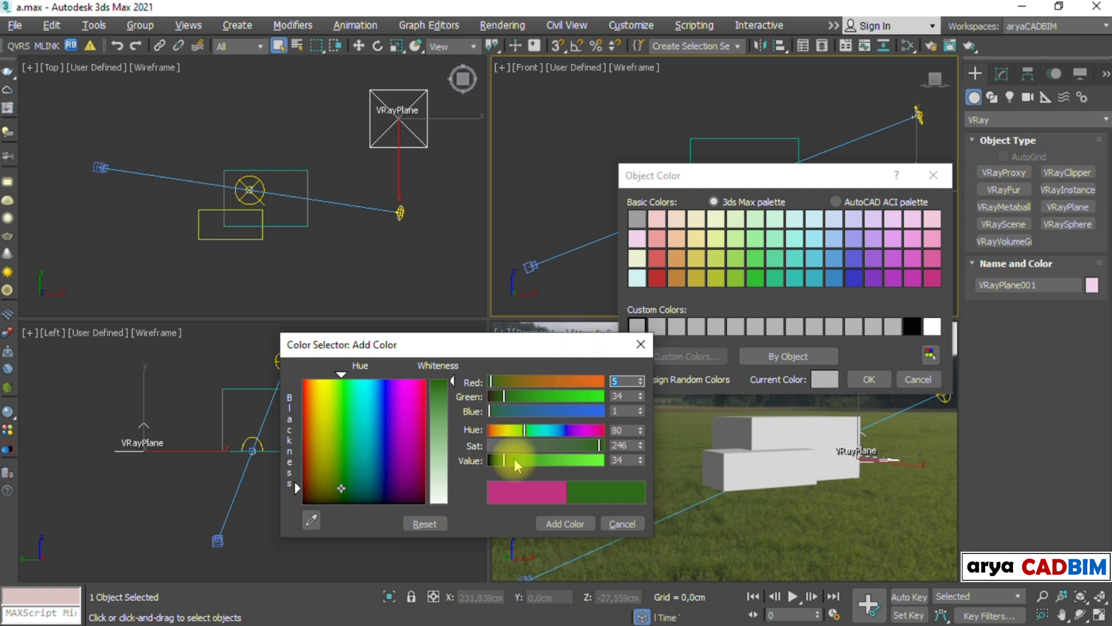
# Refine the custom green to RGB 12, 26, 8, add it to the custom colors and apply it as the VRayPlane's object color
pyautogui.click(581, 445)
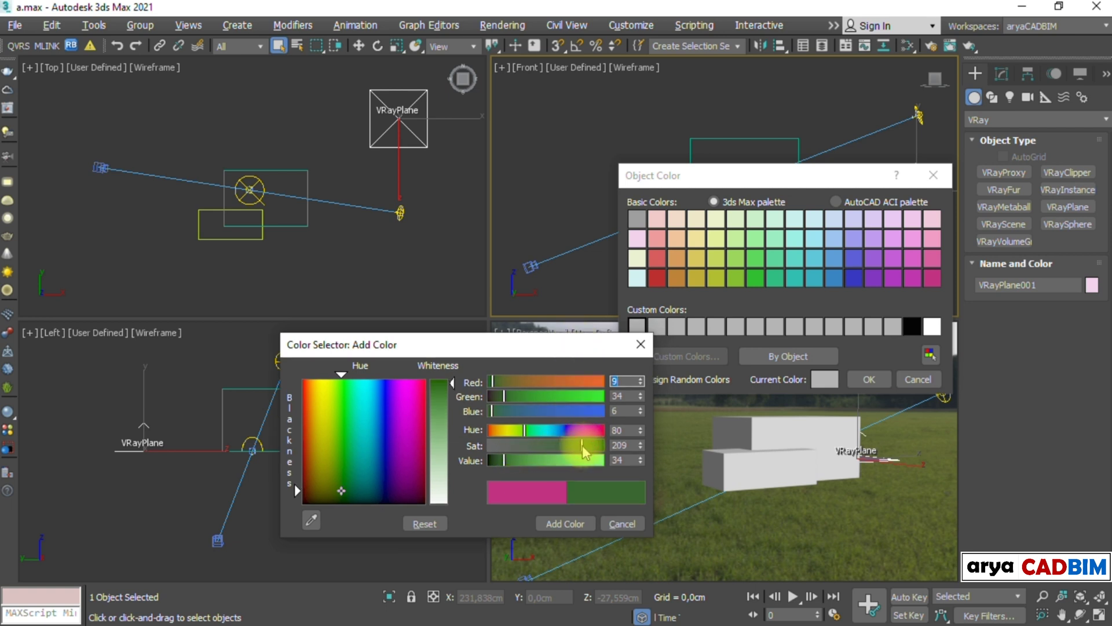
pyautogui.click(575, 445)
pyautogui.moveTo(576, 446); pyautogui.dragTo(568, 446)
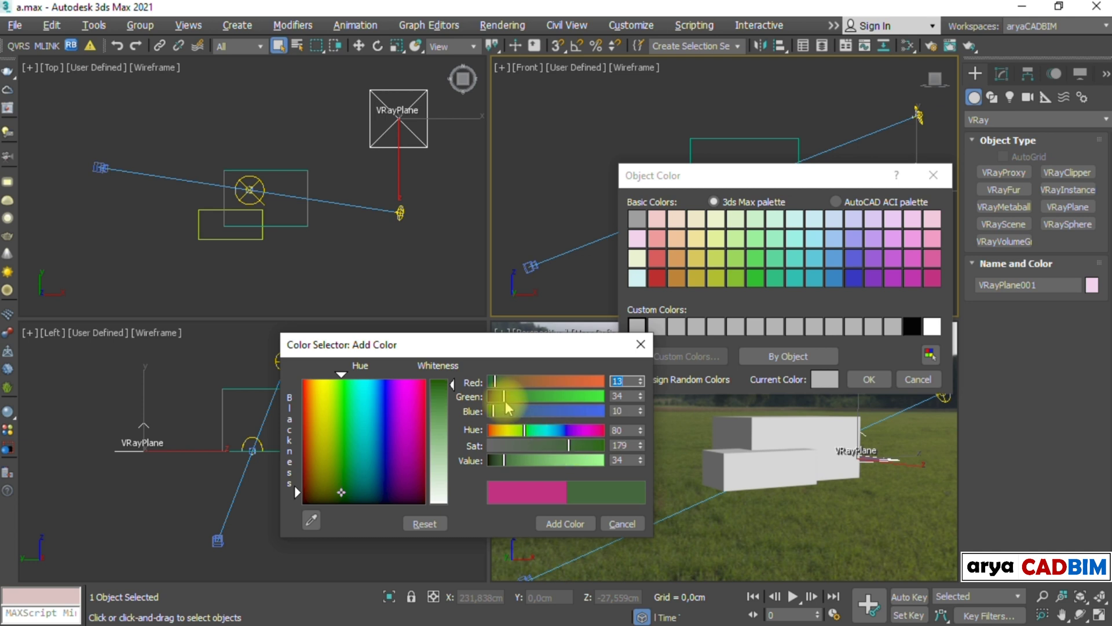
pyautogui.click(640, 380)
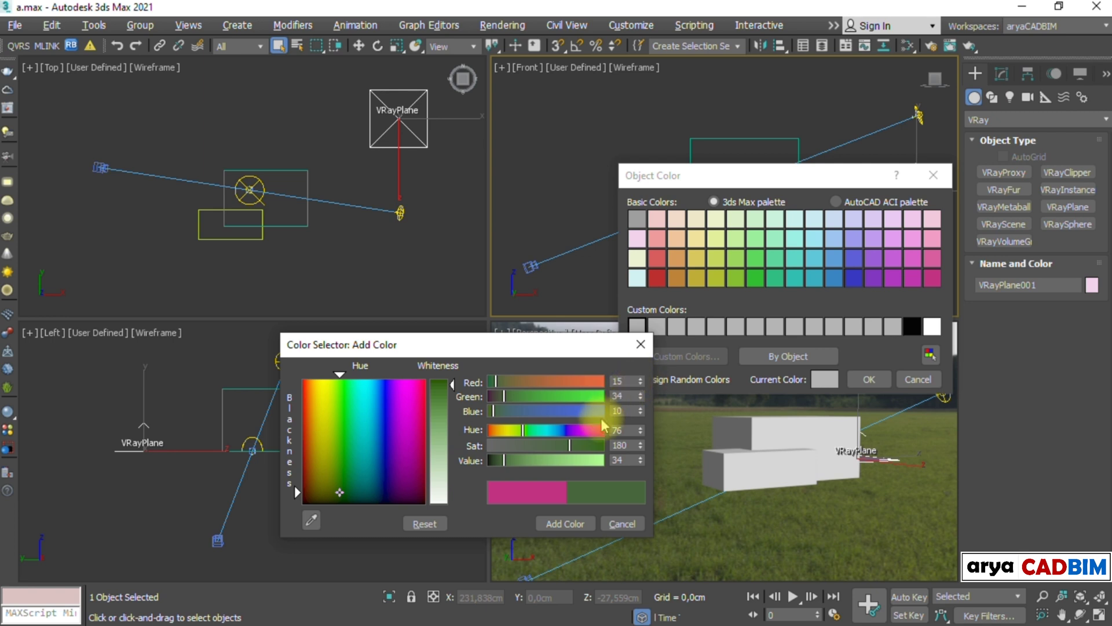
pyautogui.click(640, 463)
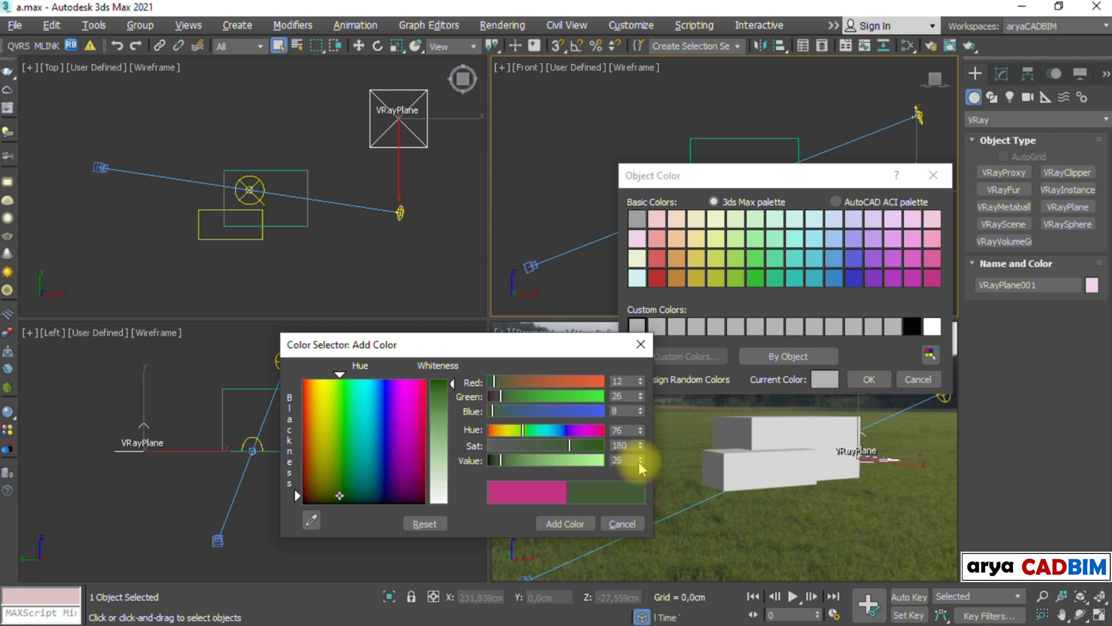
pyautogui.click(571, 523)
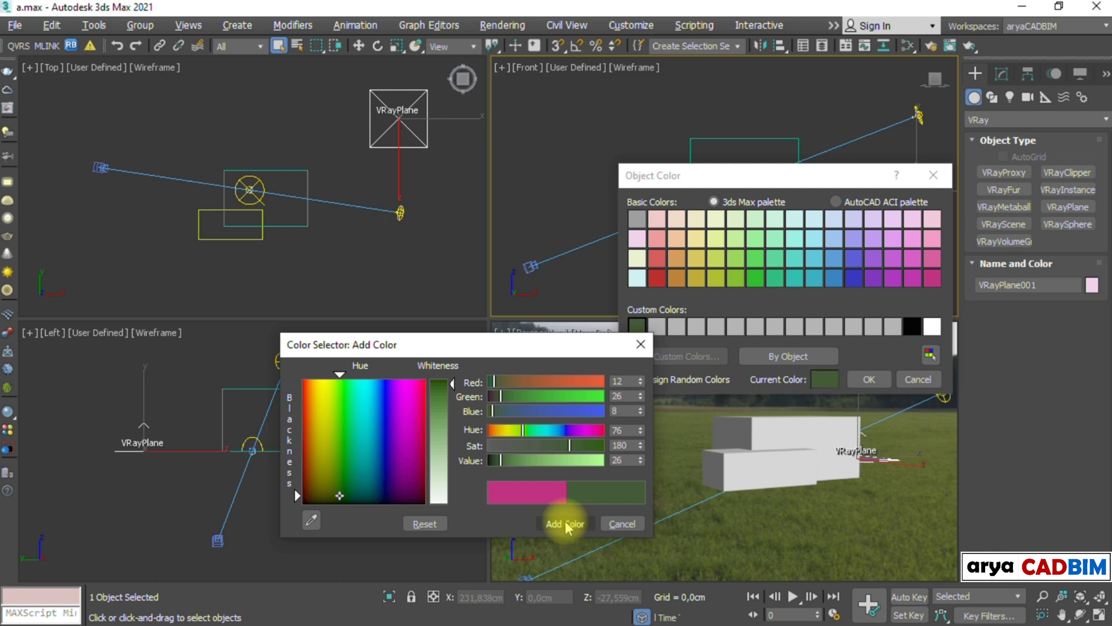
pyautogui.click(643, 347)
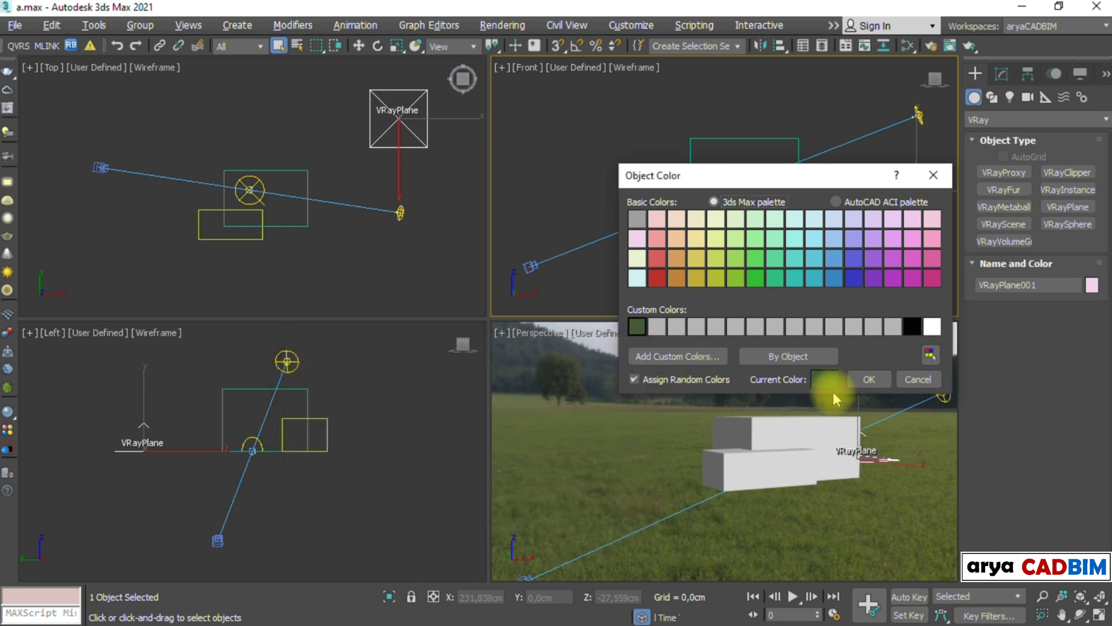
pyautogui.click(870, 381)
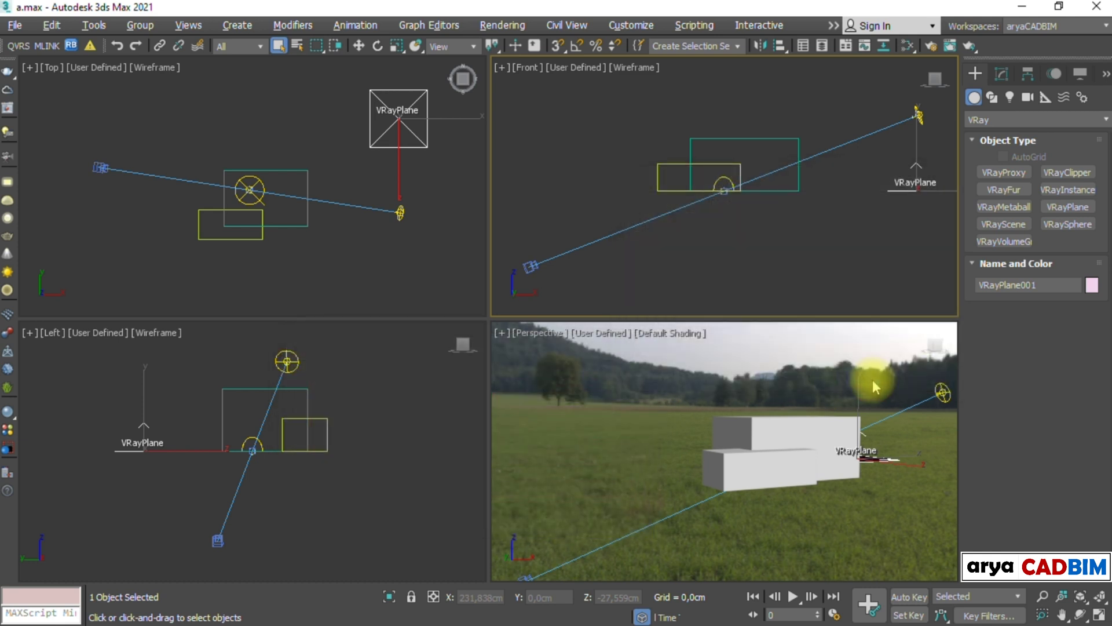
# Create a V-Ray physical camera matching the current perspective view and leave it deselected
pyautogui.click(658, 377)
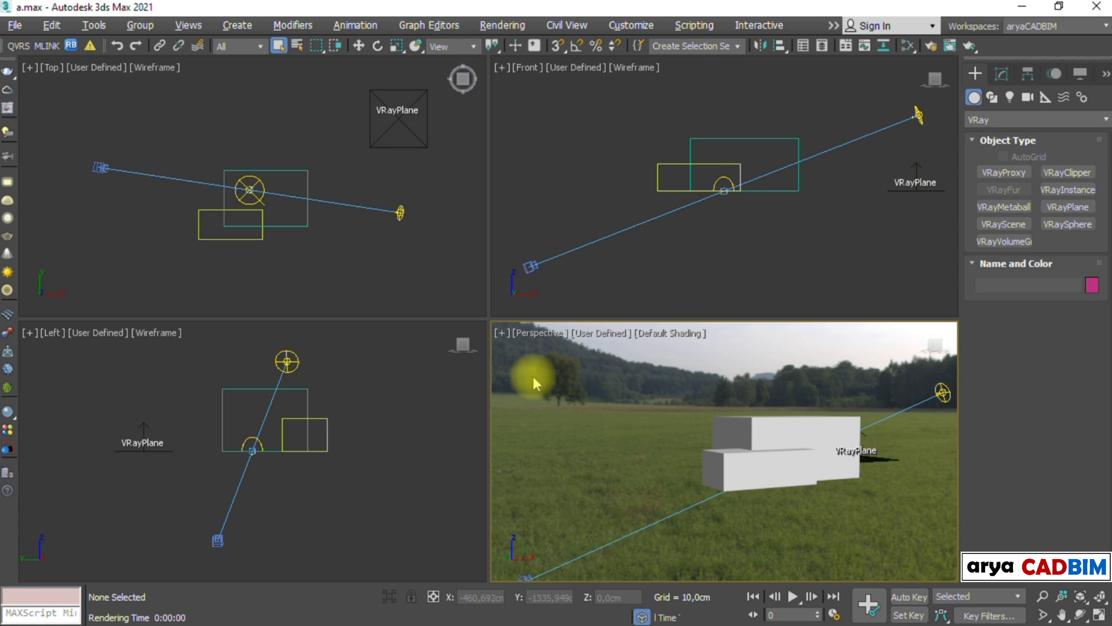
pyautogui.click(10, 155)
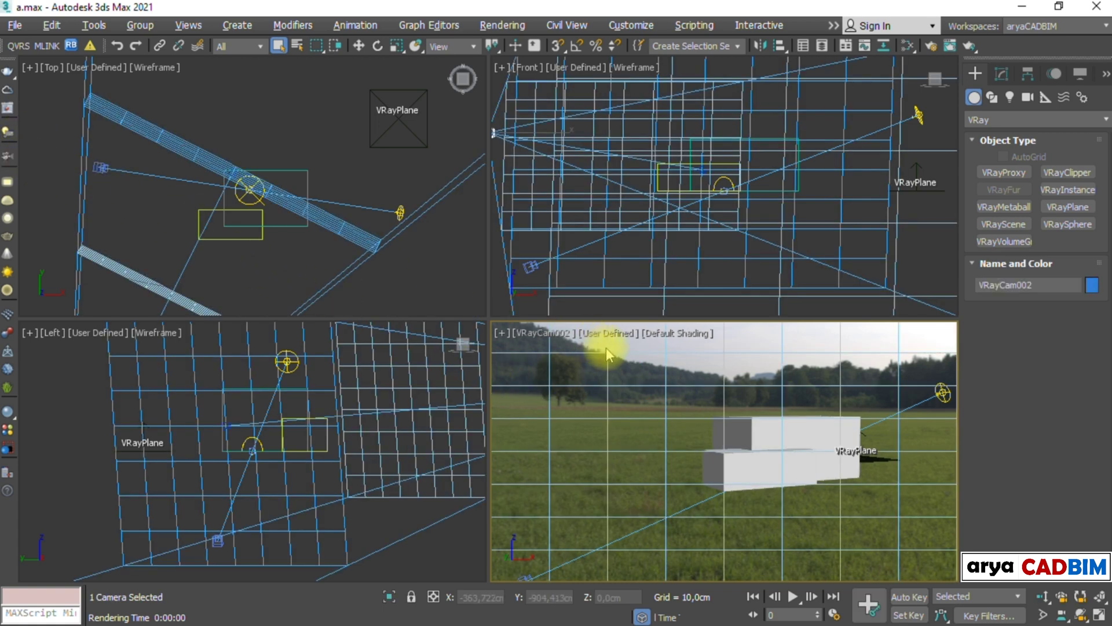
pyautogui.click(685, 367)
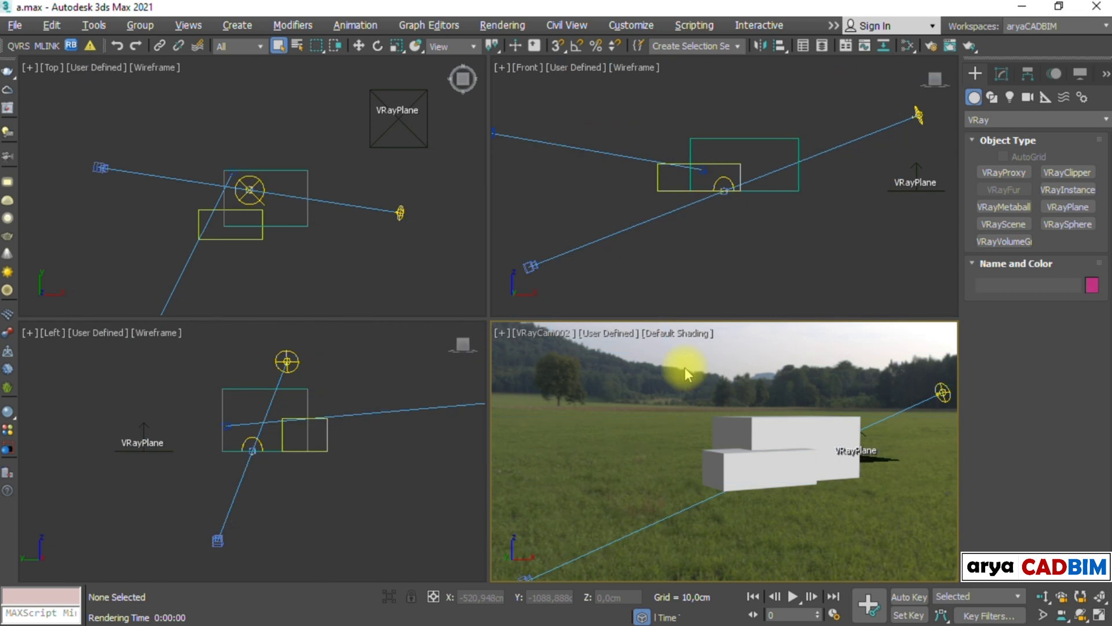
# In the render setup, lock the rendered view to Quad 4 - VRayCam002 and add a VRayDenoiser render element
pyautogui.click(931, 46)
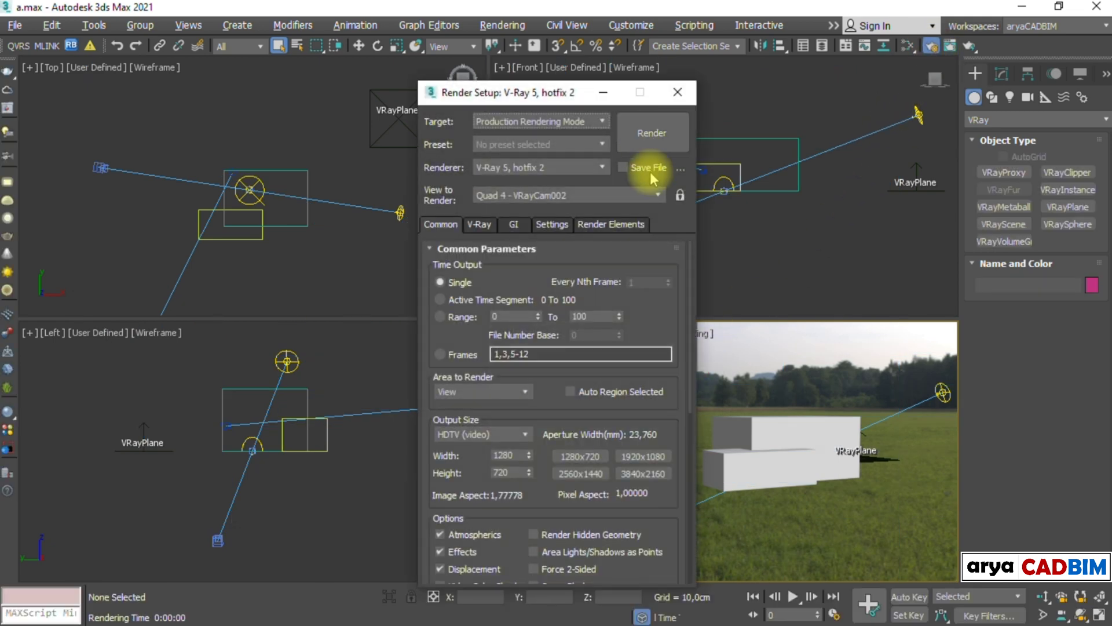
pyautogui.click(679, 195)
pyautogui.click(620, 226)
pyautogui.click(448, 283)
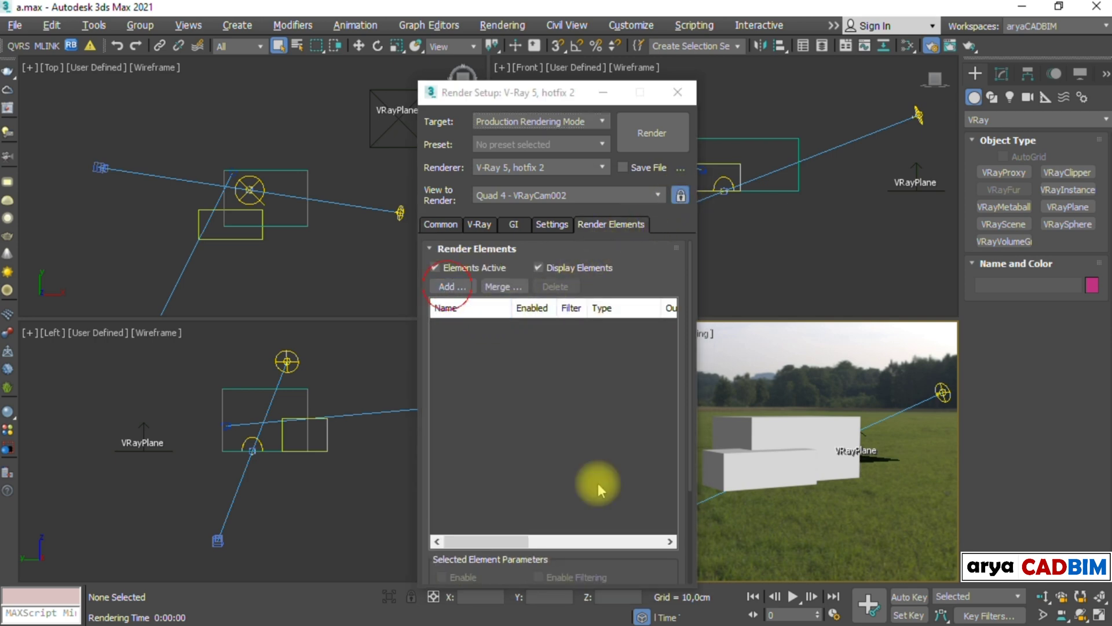
pyautogui.doubleClick(463, 293)
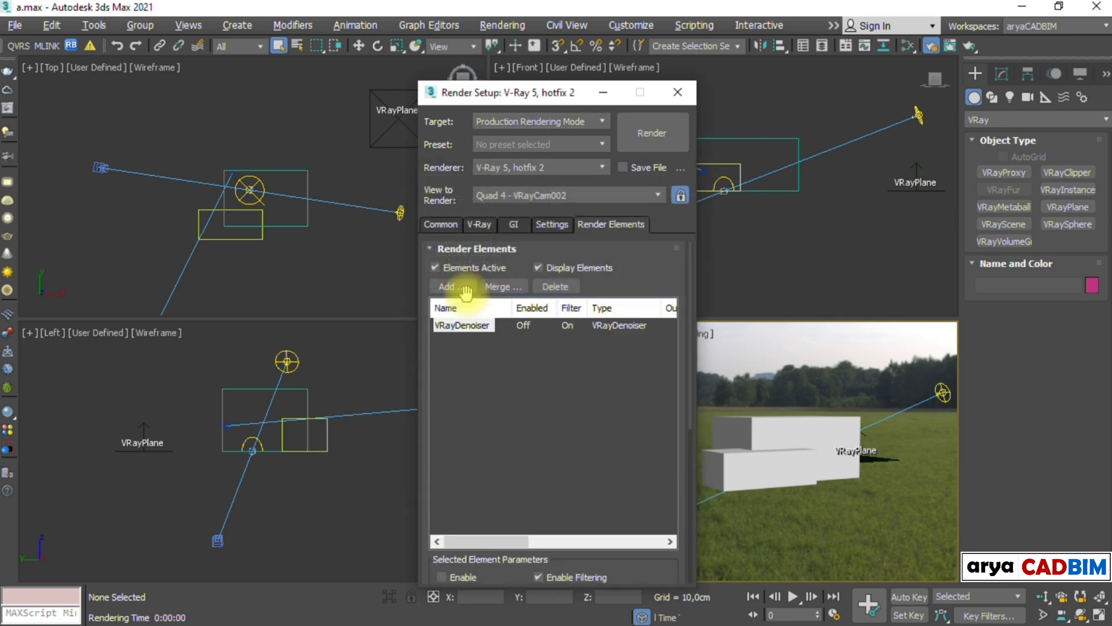
pyautogui.click(678, 98)
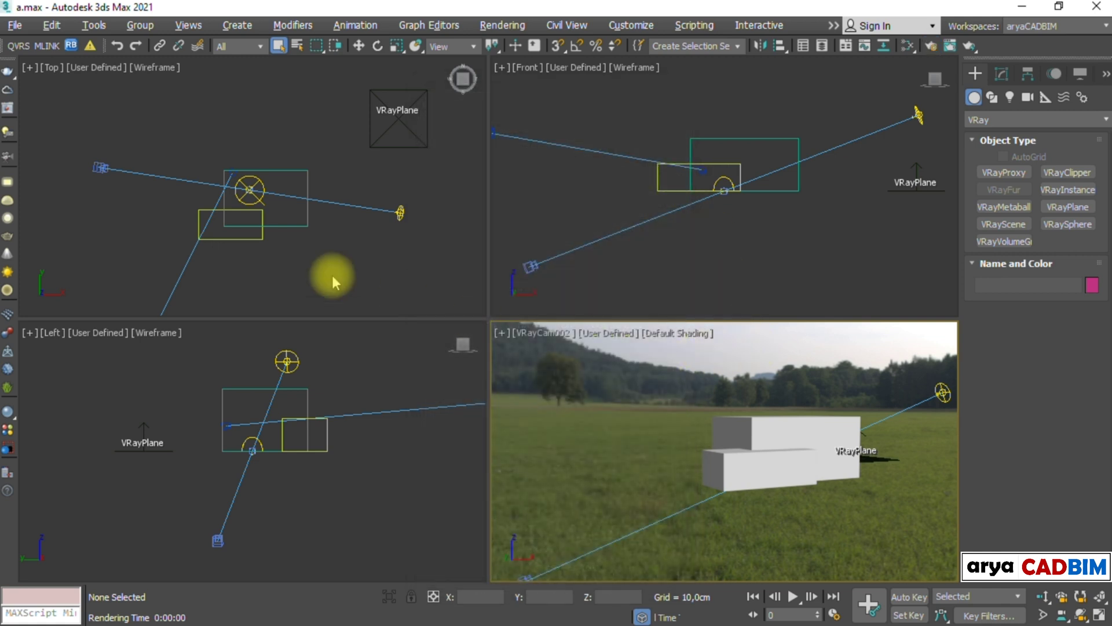
# Run a short test render of the camera view in the V-Ray Frame Buffer and stop it
pyautogui.click(8, 110)
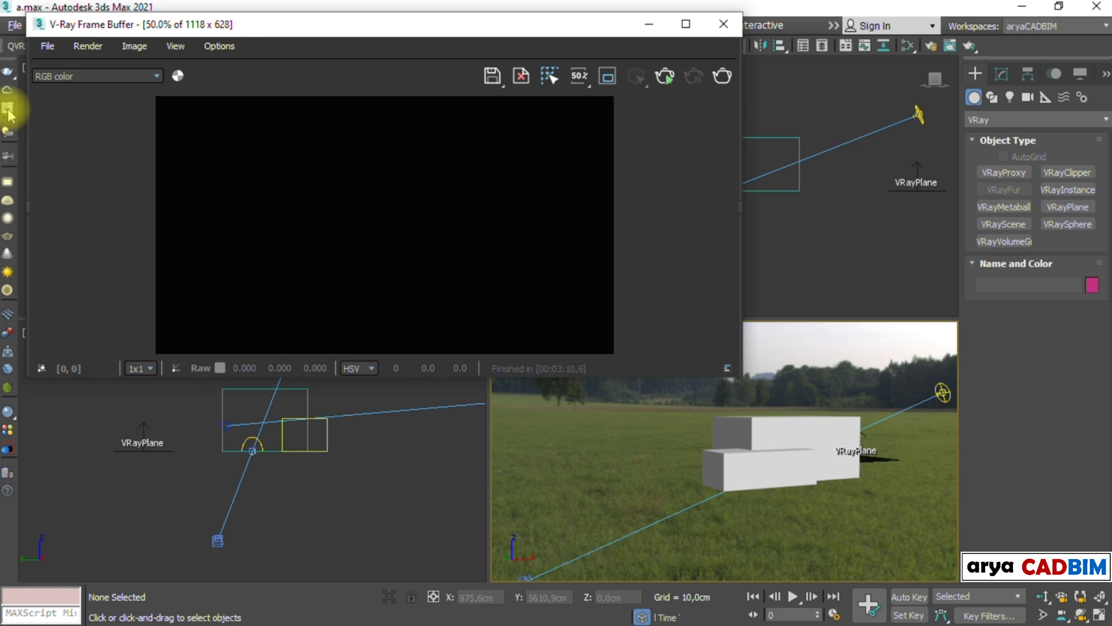
pyautogui.click(664, 77)
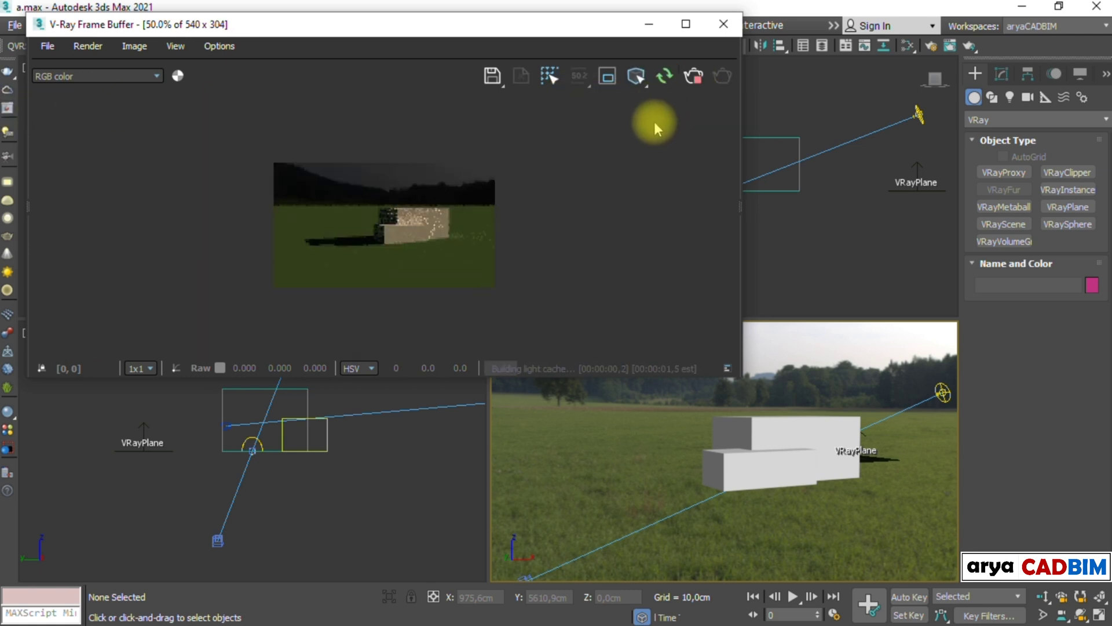
pyautogui.scroll(1, 607, 179)
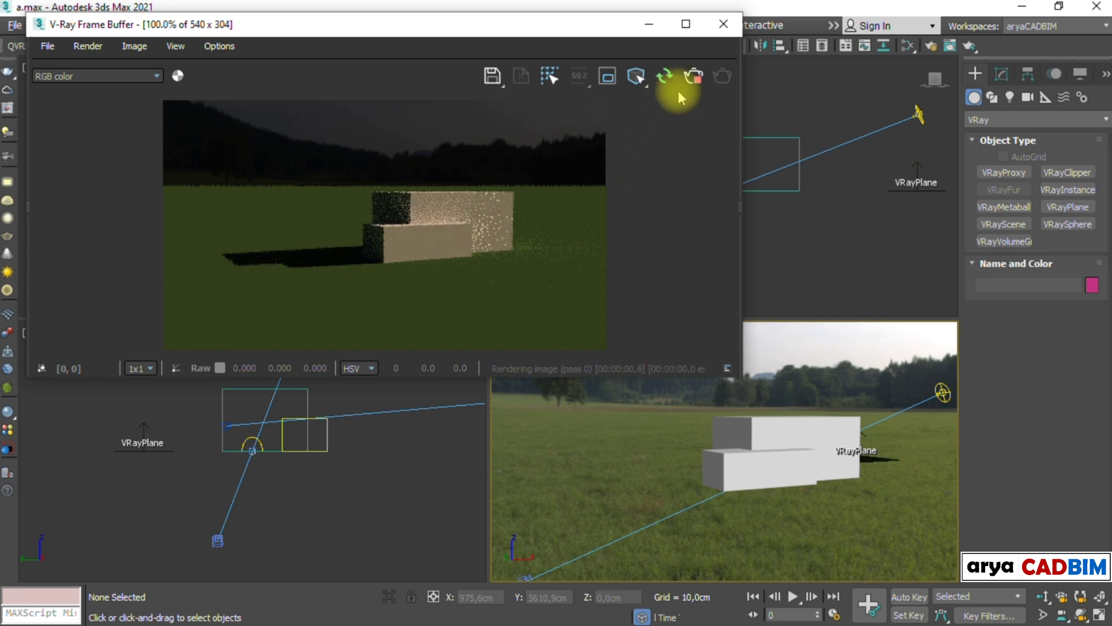
pyautogui.click(693, 78)
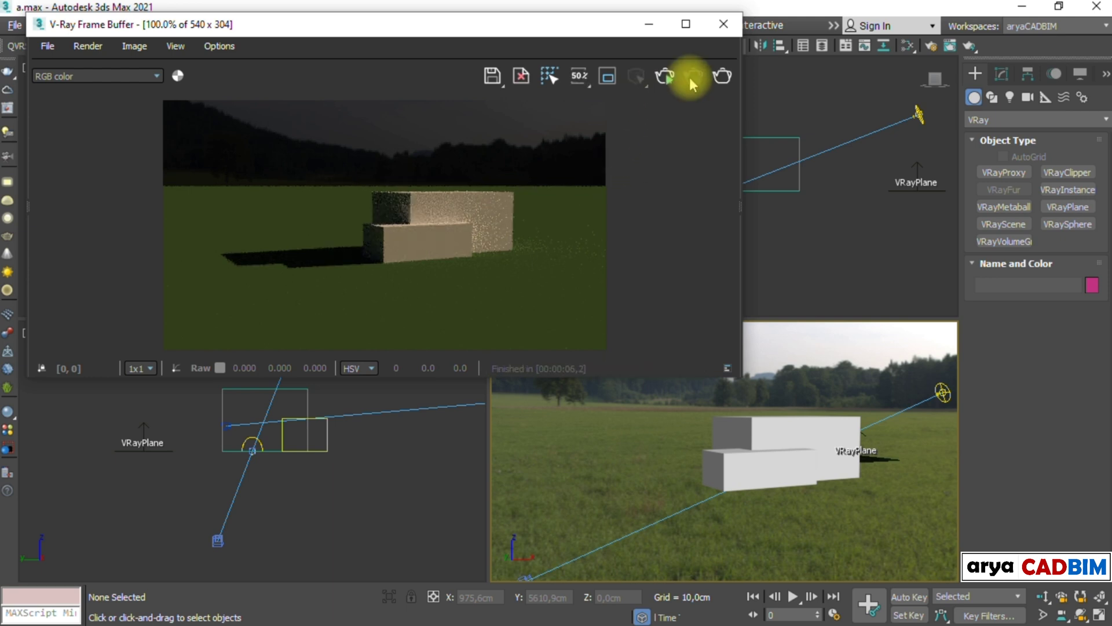
# Set the HDRI VRayBitmap's render multiplier to 20 and close the Slate Material Editor
pyautogui.press('m')
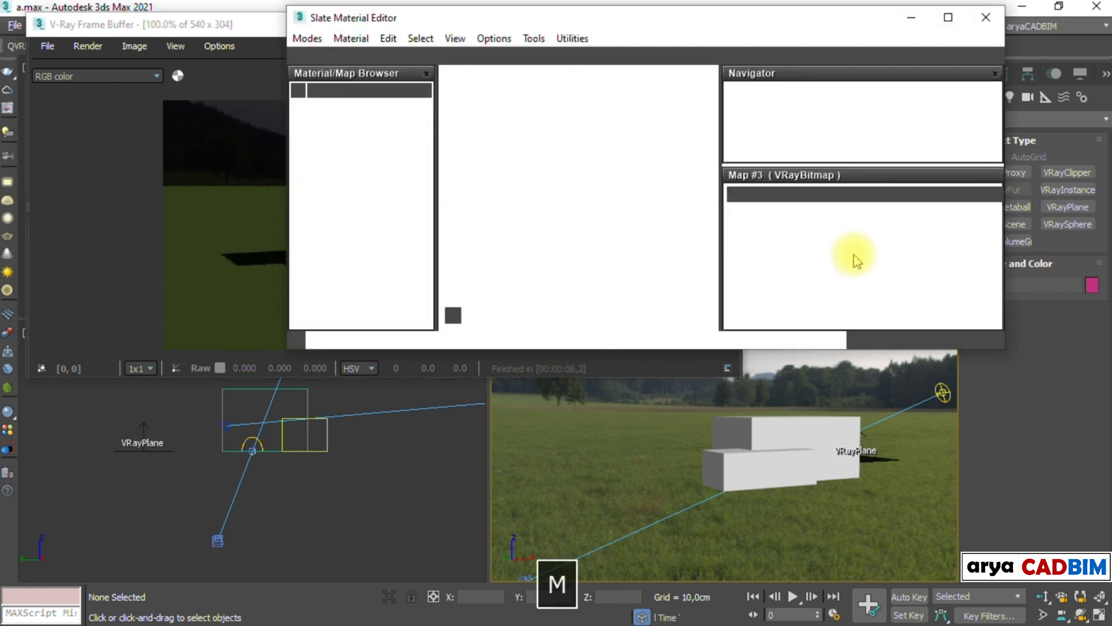
pyautogui.doubleClick(675, 19)
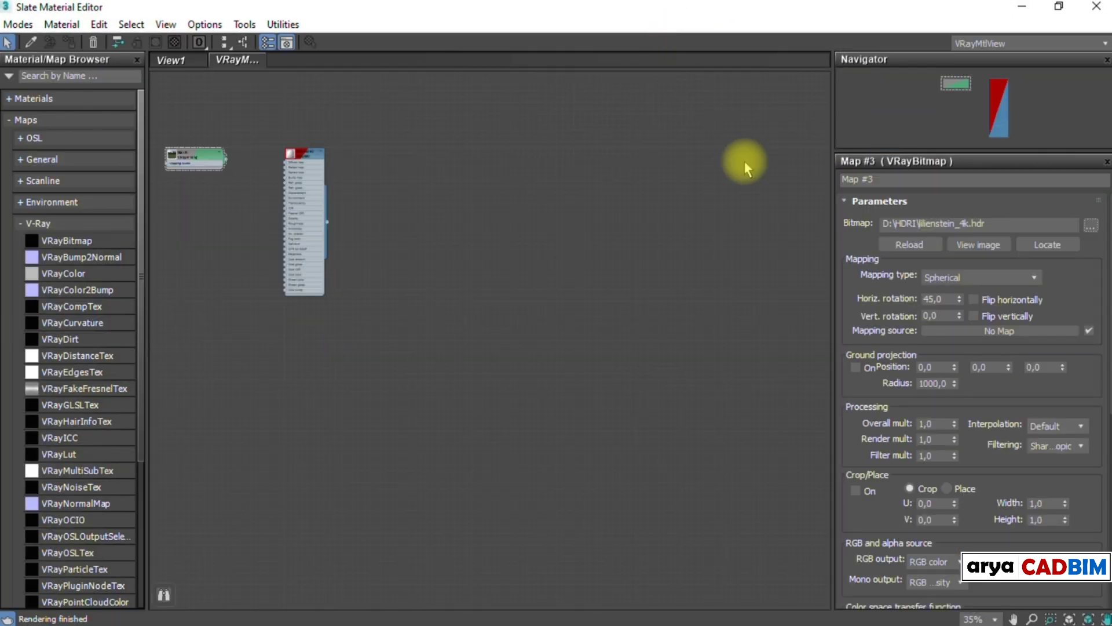
pyautogui.doubleClick(927, 439)
pyautogui.write('20')
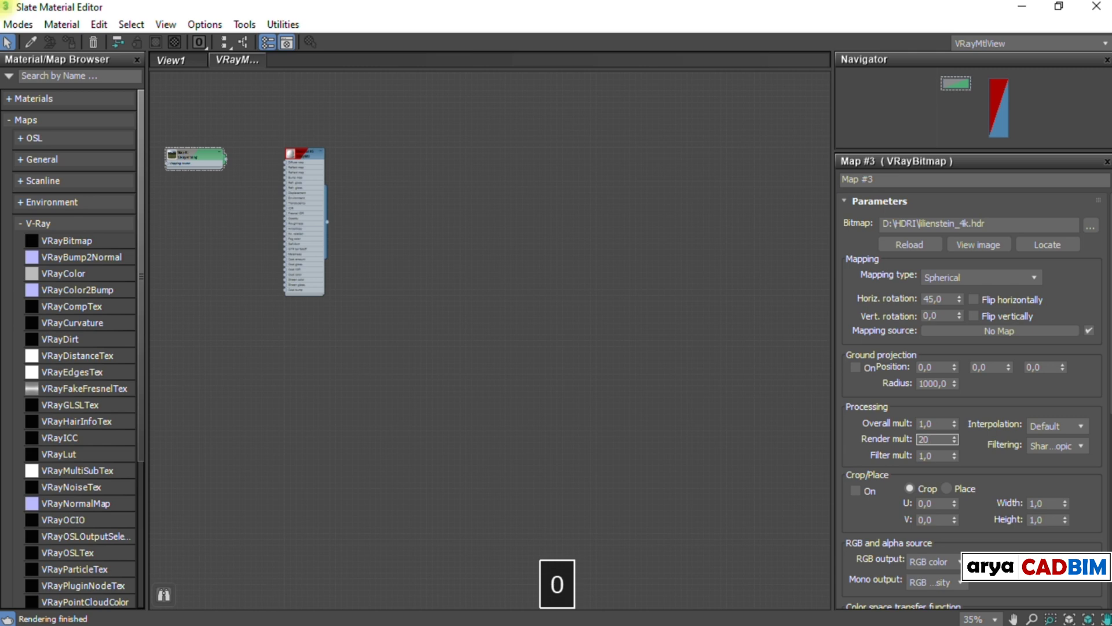
pyautogui.press('Return')
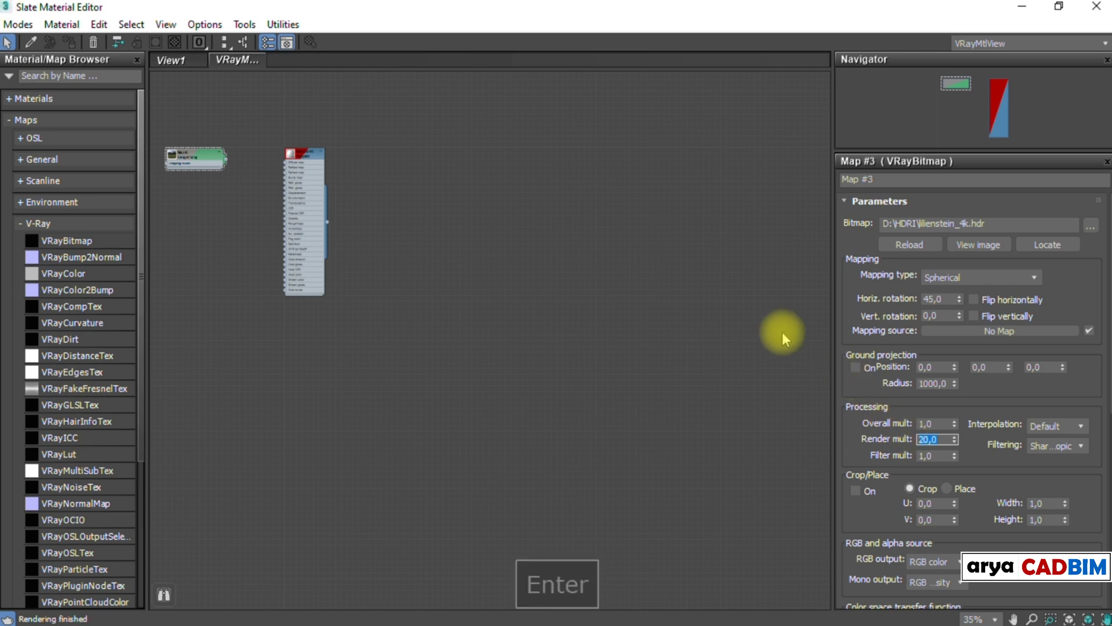
pyautogui.doubleClick(625, 12)
pyautogui.press('m')
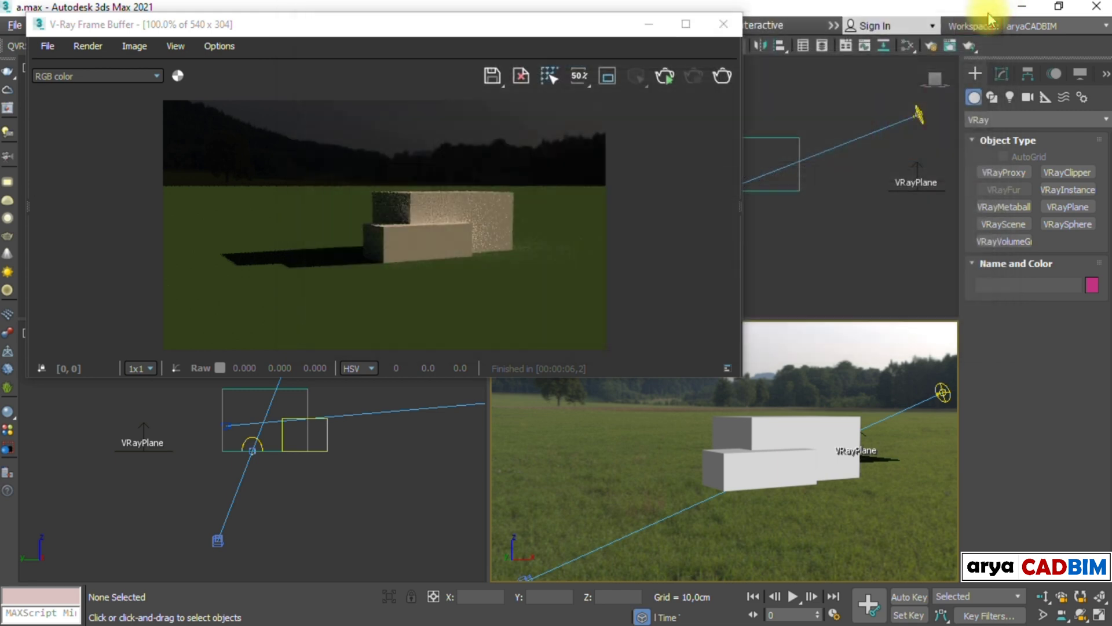
# Run another short test render of the camera view, then enlarge the V-Ray Frame Buffer and clear its image
pyautogui.click(665, 77)
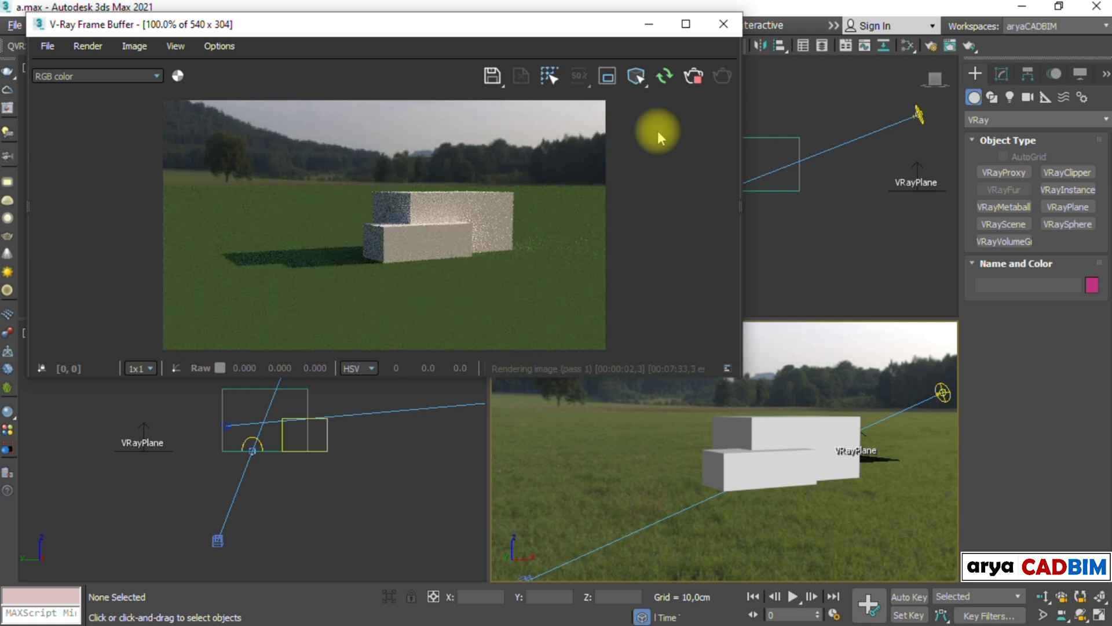
pyautogui.click(694, 77)
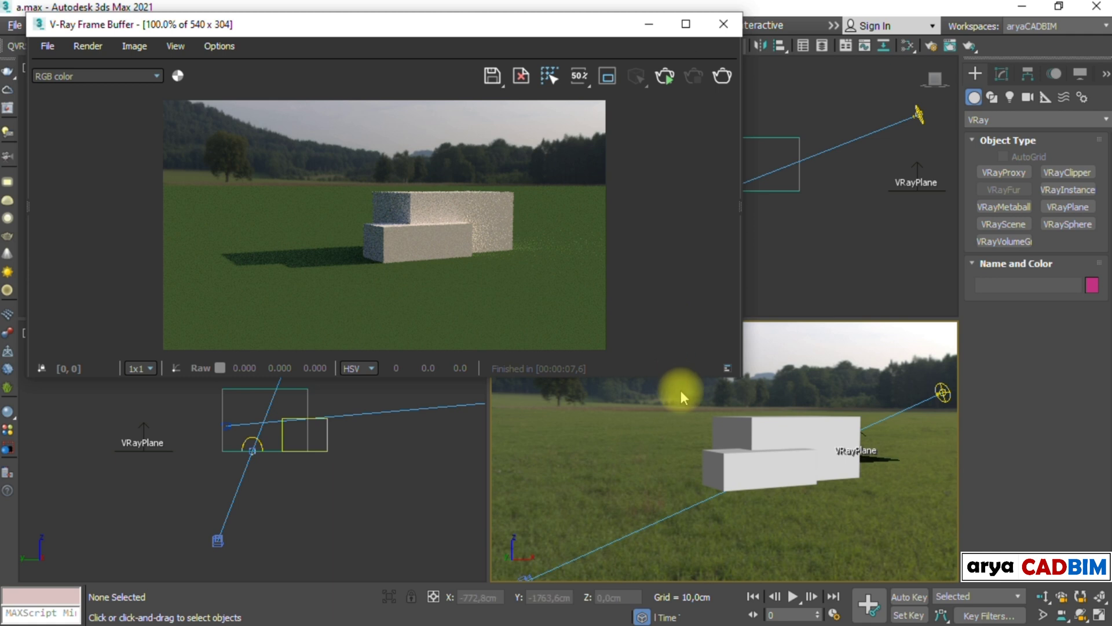
pyautogui.moveTo(736, 376); pyautogui.dragTo(776, 470)
pyautogui.click(555, 76)
pyautogui.click(566, 370)
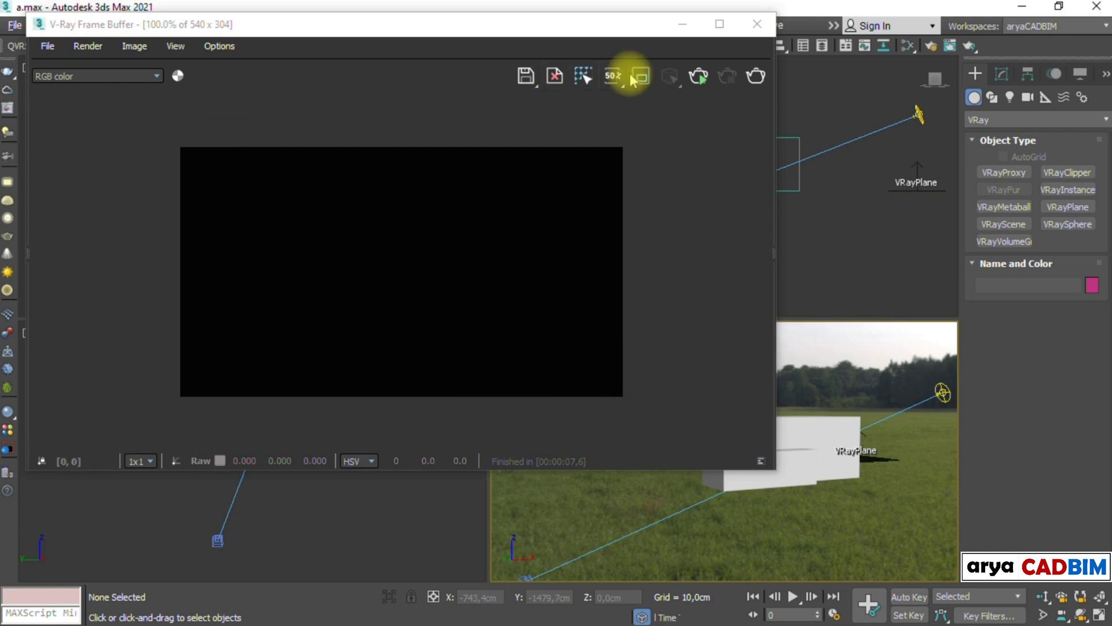
# Render the camera view in the enlarged frame buffer, save the result to the render history, and clear and close the buffer
pyautogui.click(699, 76)
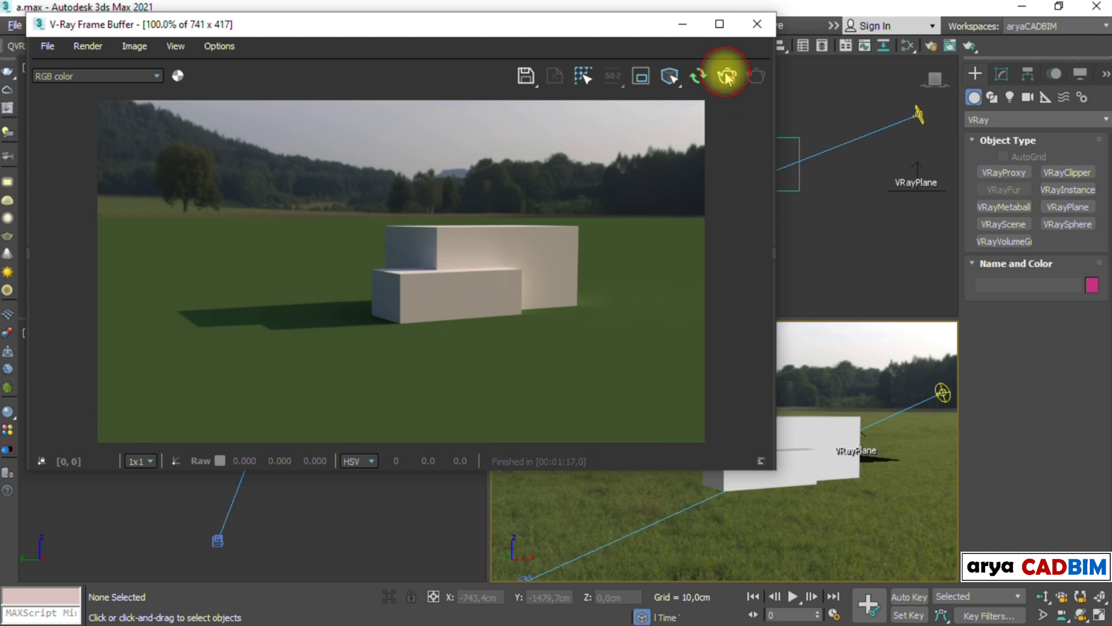
pyautogui.click(27, 250)
pyautogui.click(51, 76)
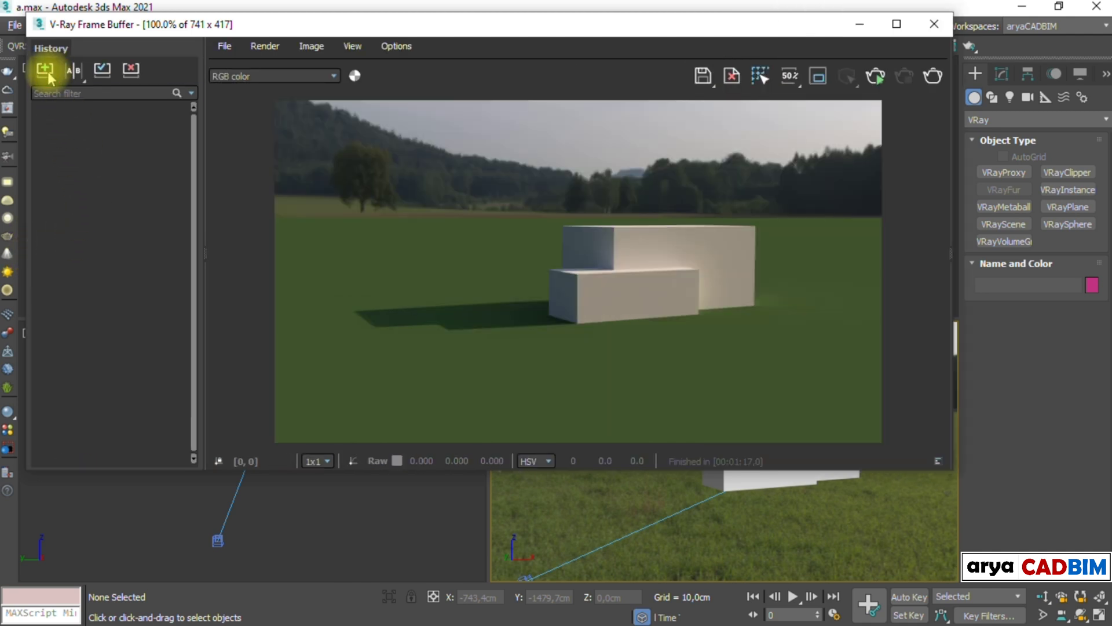
pyautogui.click(733, 77)
pyautogui.click(581, 374)
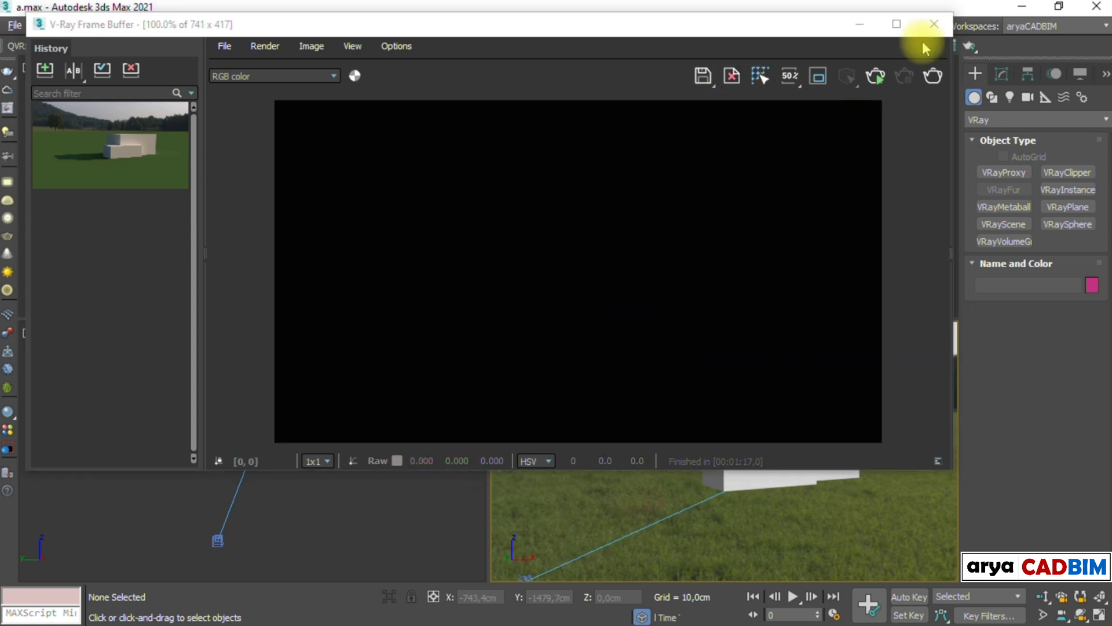
pyautogui.click(934, 24)
# Move the VRaySun ten times farther away, to X 1978, Y -298 and Z 770 cm, working in the Front view
pyautogui.click(838, 226)
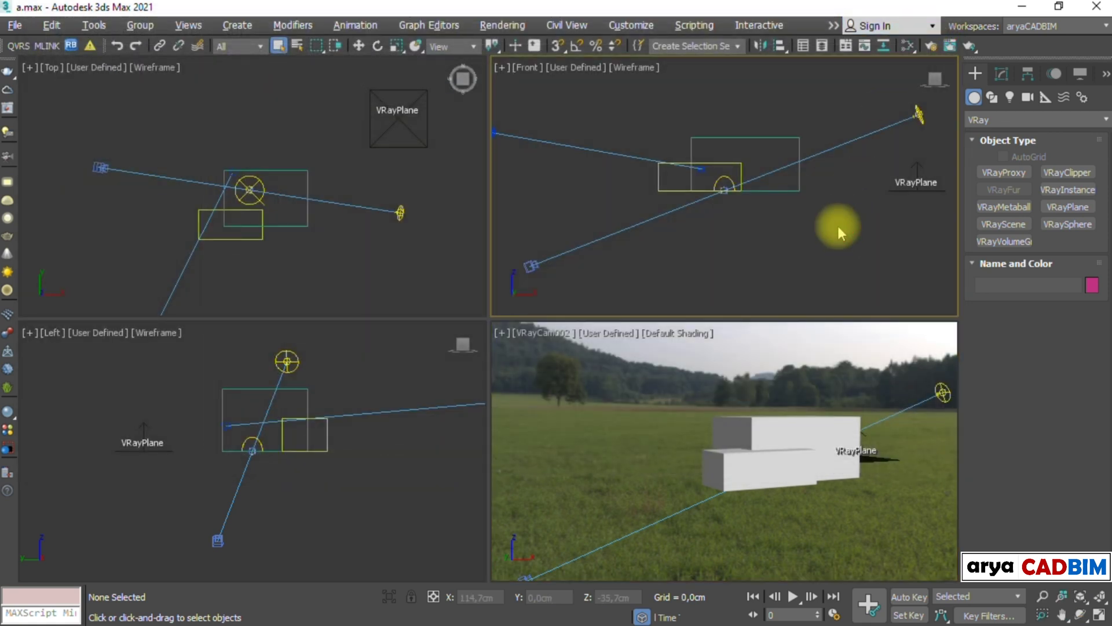
pyautogui.hotkey('alt', 'w')
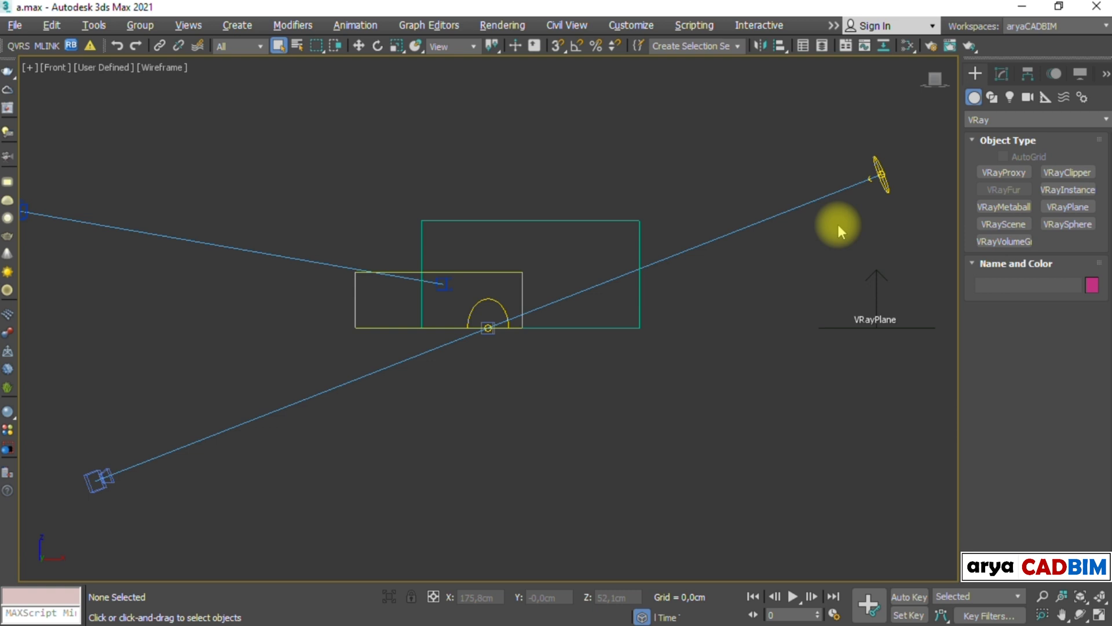
pyautogui.click(882, 175)
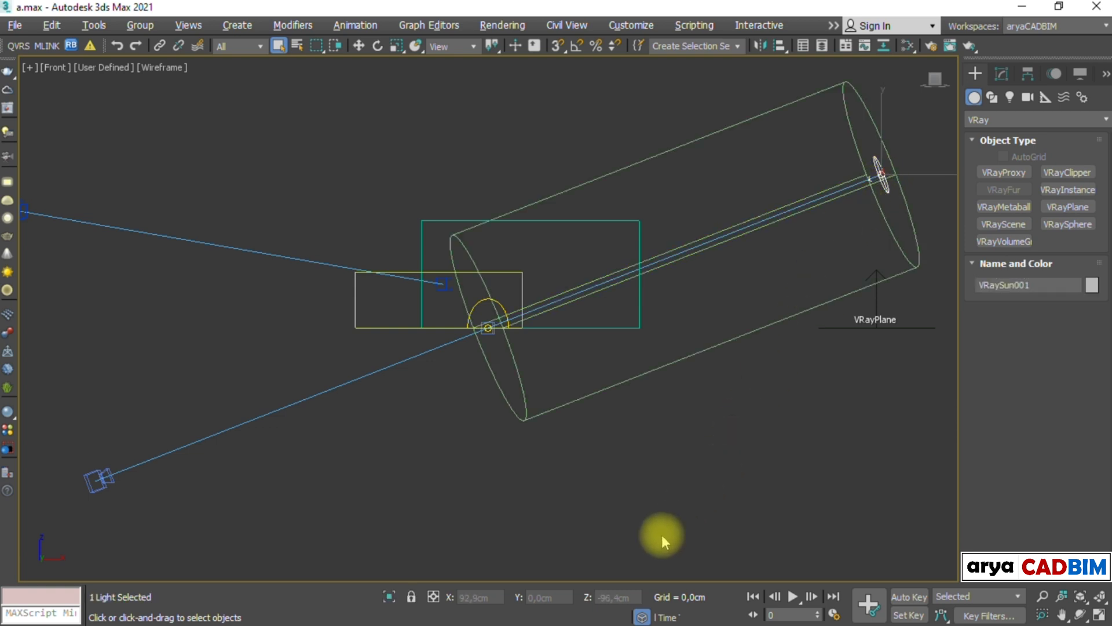
pyautogui.press('w')
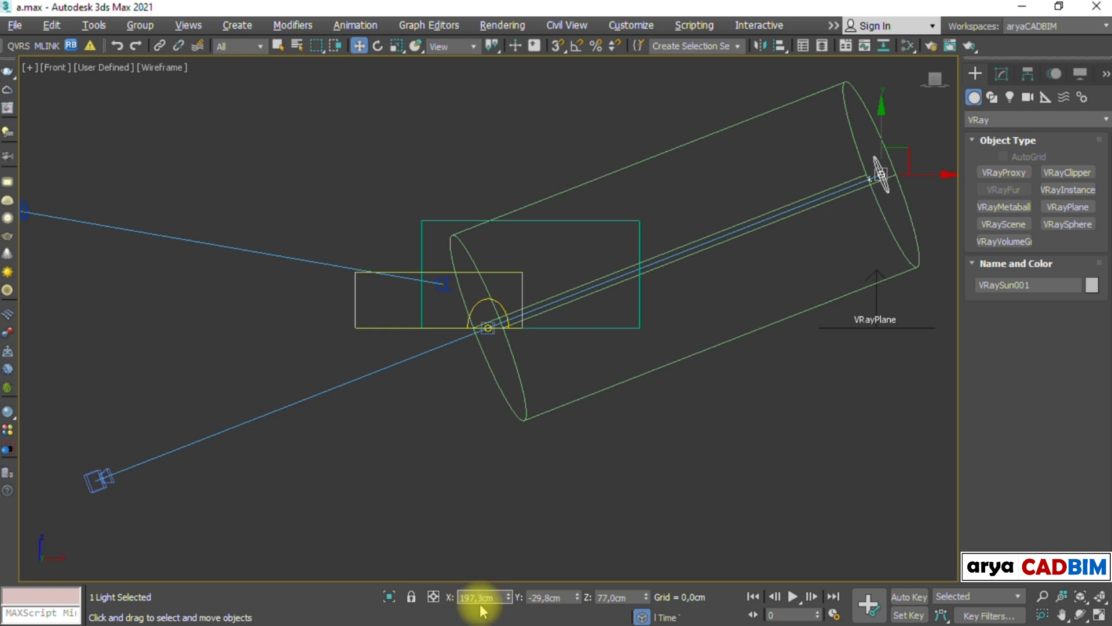
pyautogui.press('BackSpace')
pyautogui.write('1978')
pyautogui.click(544, 596)
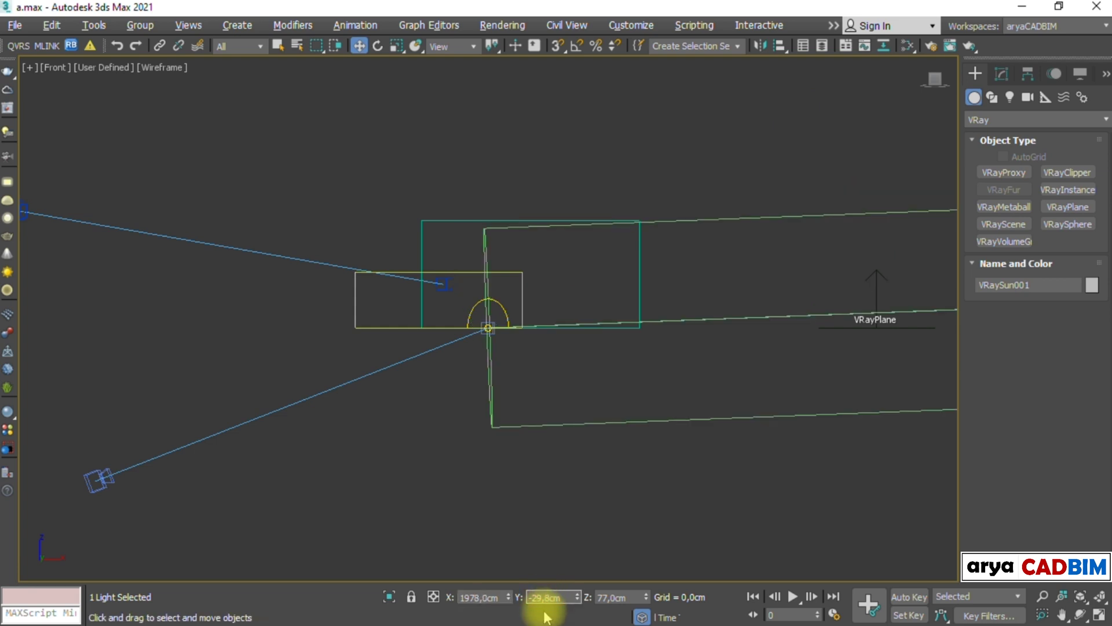
pyautogui.press('BackSpace')
pyautogui.write('-298')
pyautogui.click(606, 598)
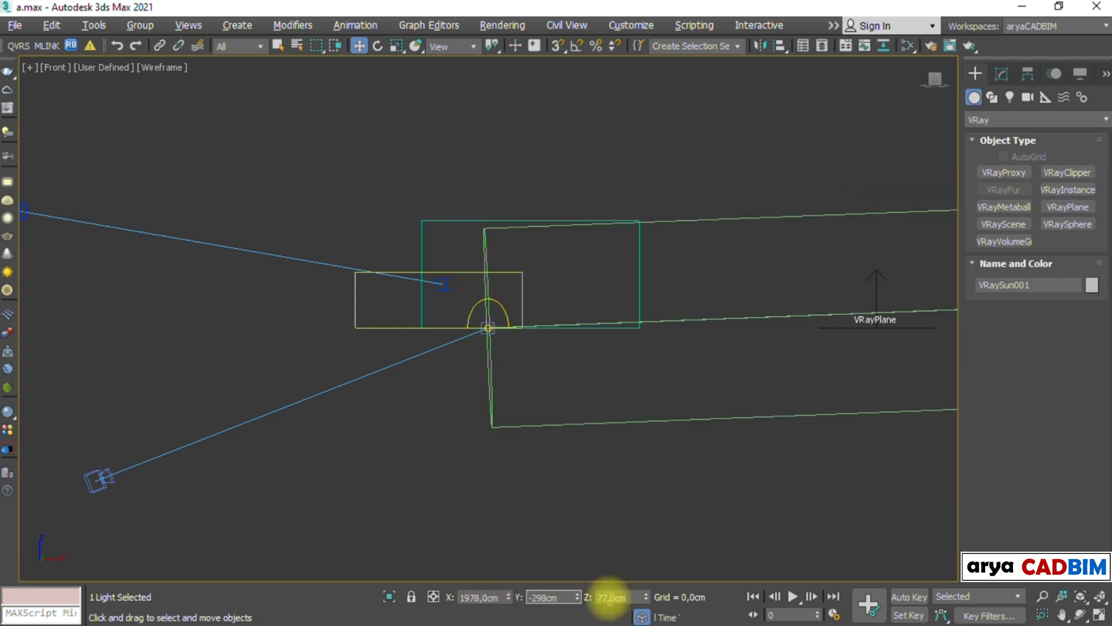
pyautogui.write('0')
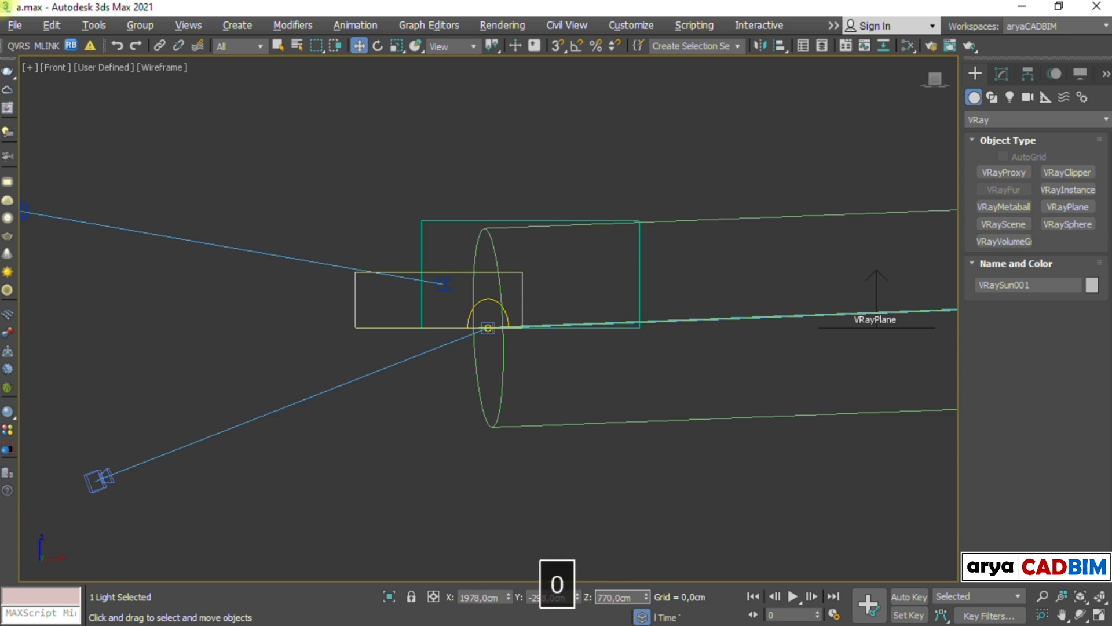
pyautogui.press('Return')
pyautogui.click(607, 522)
pyautogui.press('z')
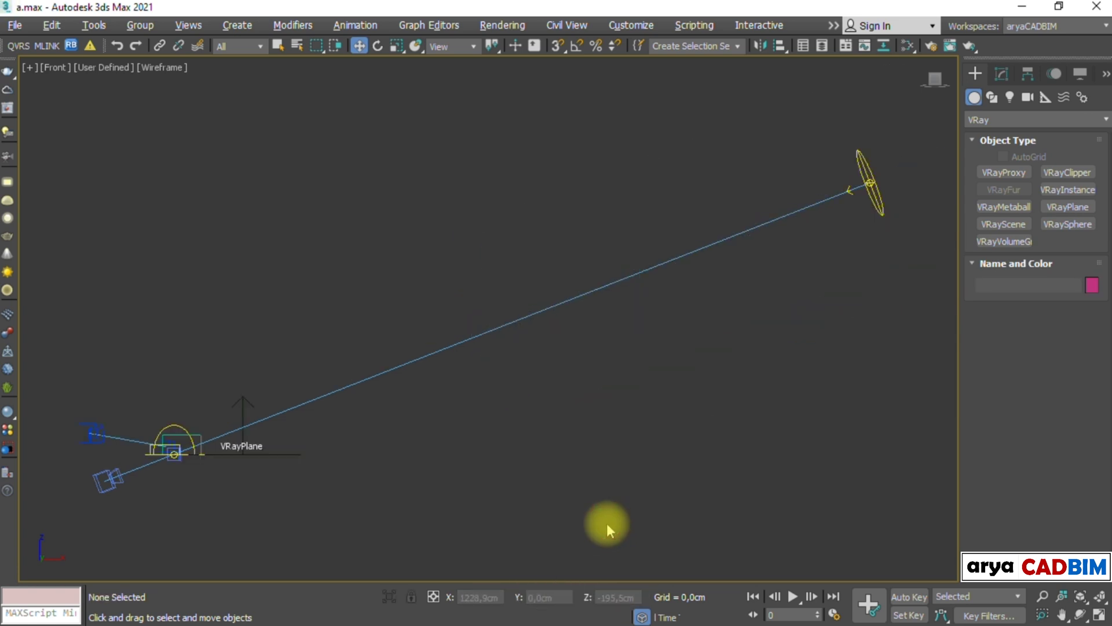
pyautogui.hotkey('alt', 'w')
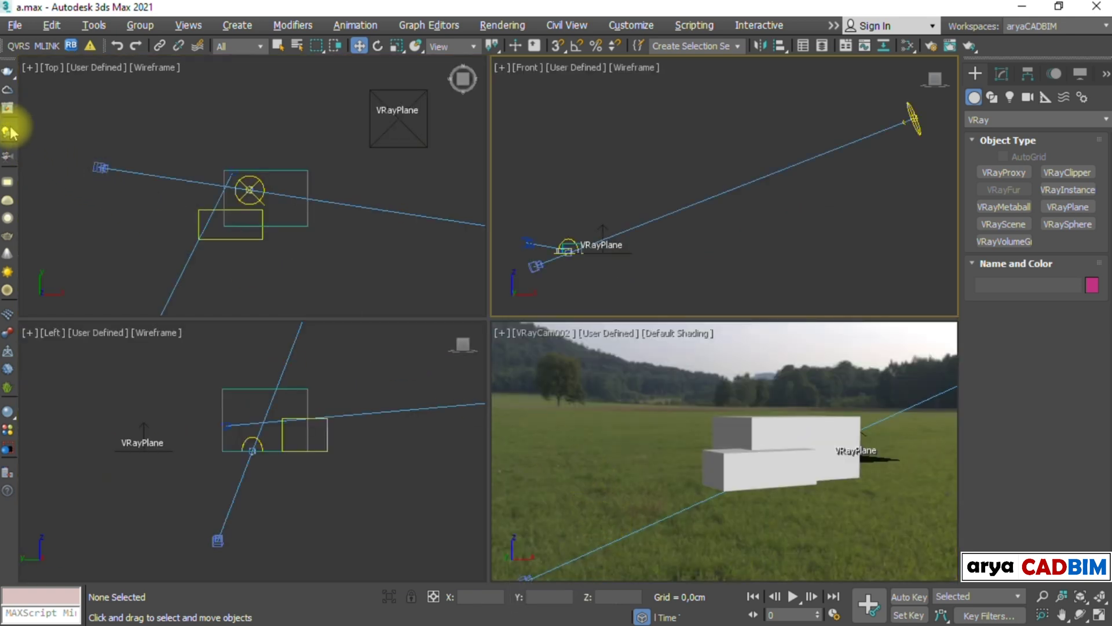
# Render the camera view with the distant sun and save it to the history for an A/B comparison with the earlier render
pyautogui.click(8, 108)
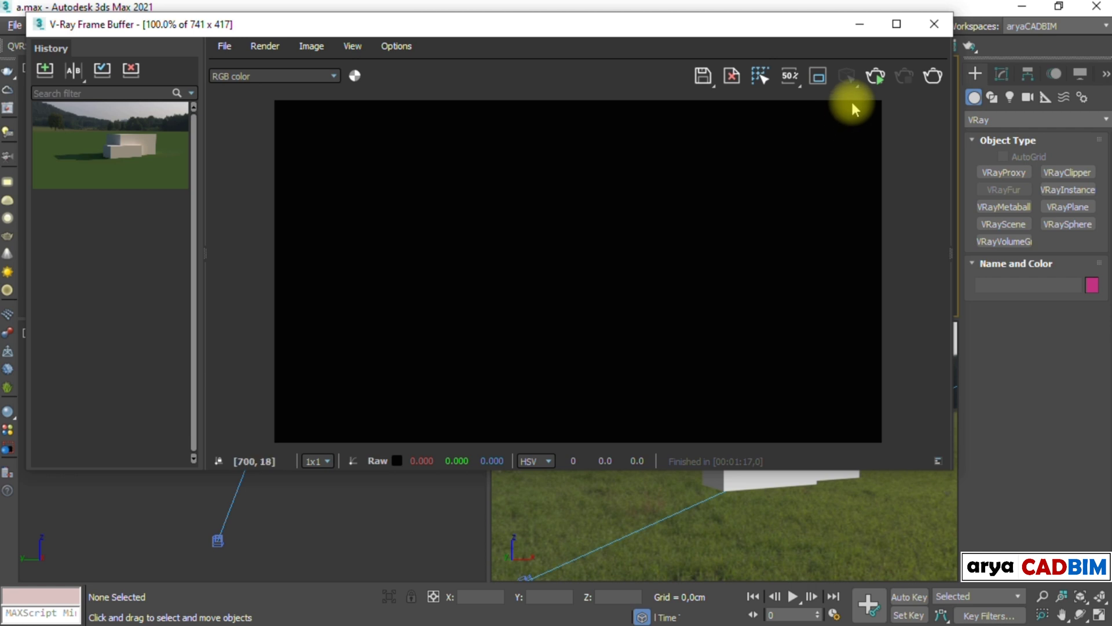
pyautogui.click(874, 76)
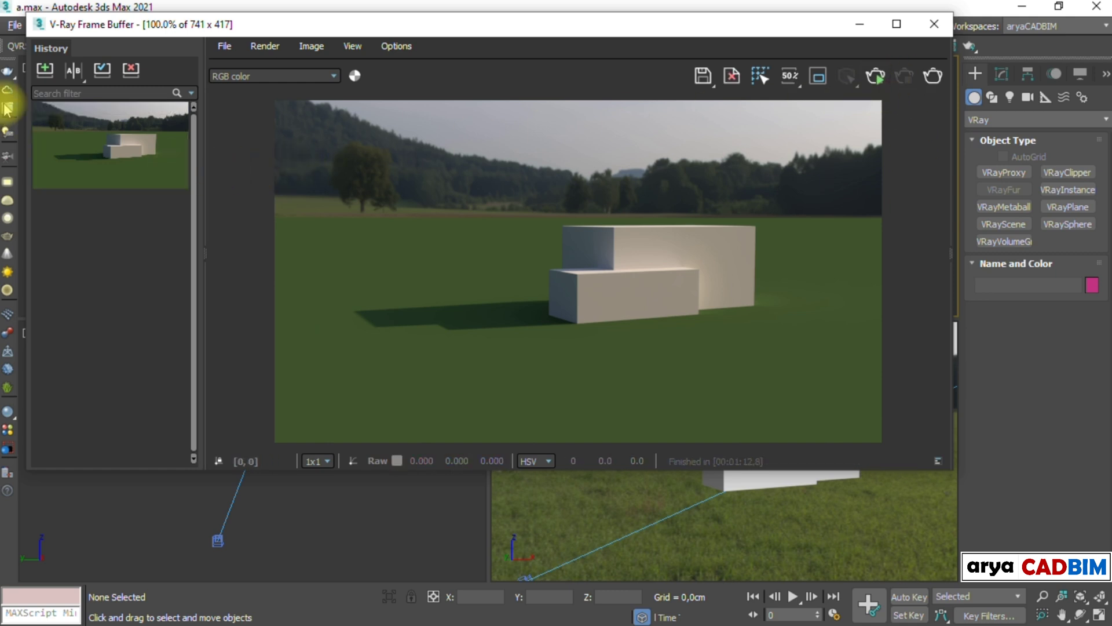
pyautogui.click(47, 69)
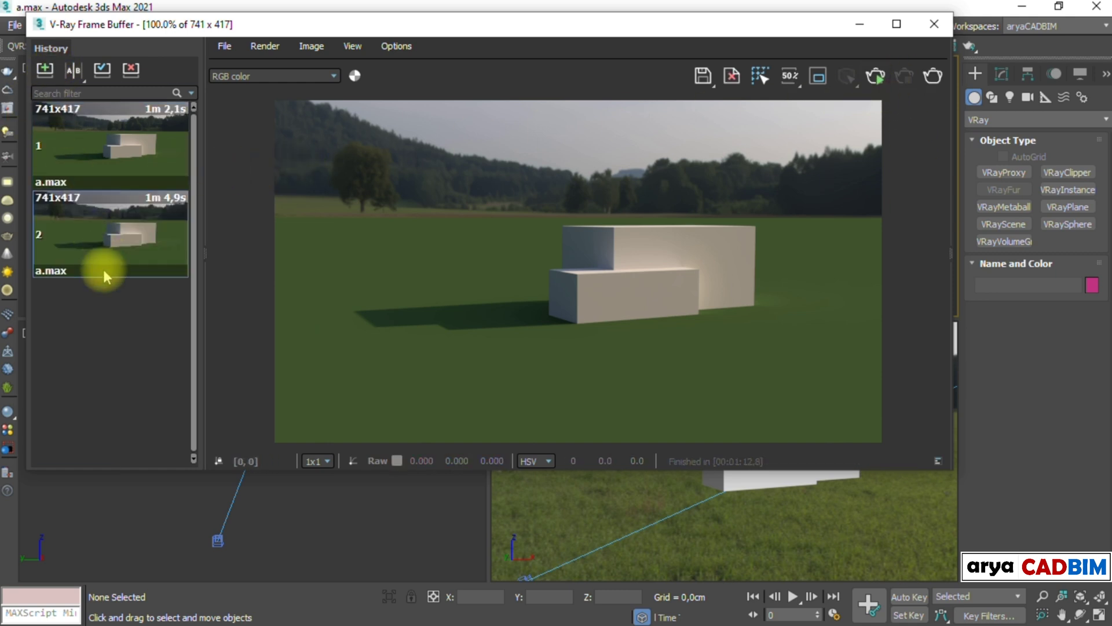
pyautogui.click(75, 71)
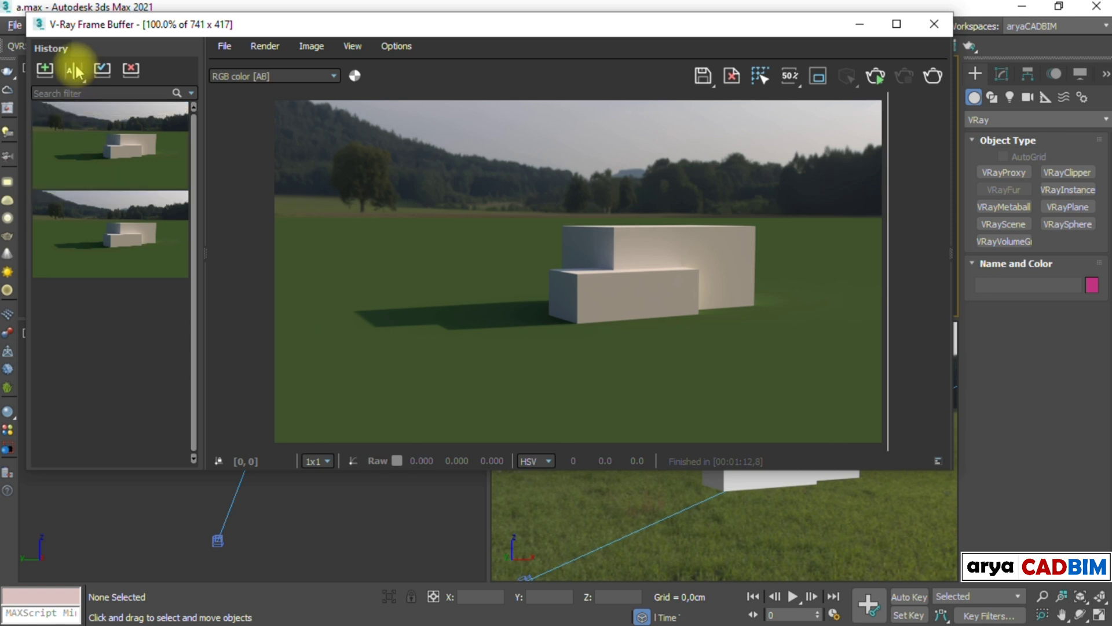
# Compare the two saved renders in the enlarged frame buffer, sweeping the A/B divider across the boxes and their shadow
pyautogui.click(128, 213)
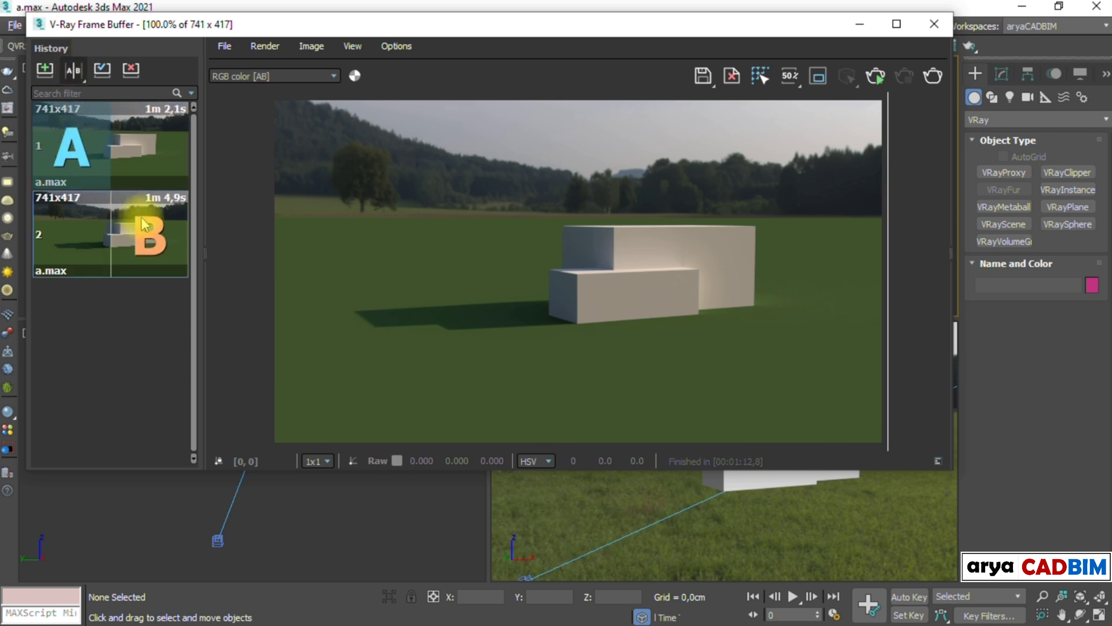
pyautogui.doubleClick(505, 29)
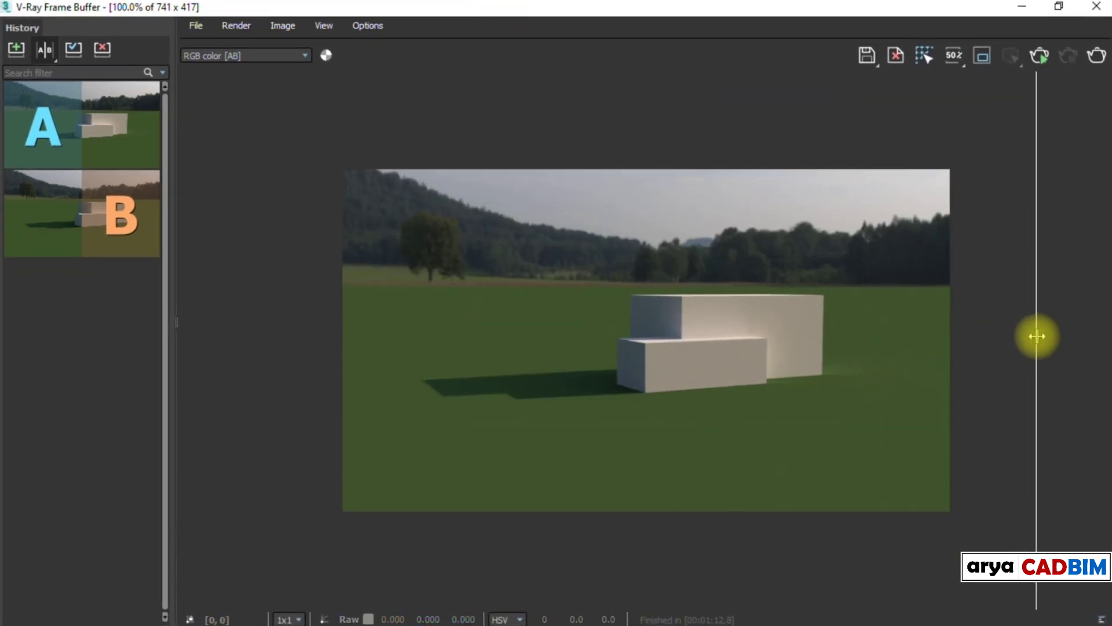
pyautogui.scroll(1, 923, 370)
pyautogui.moveTo(1031, 358); pyautogui.dragTo(220, 441)
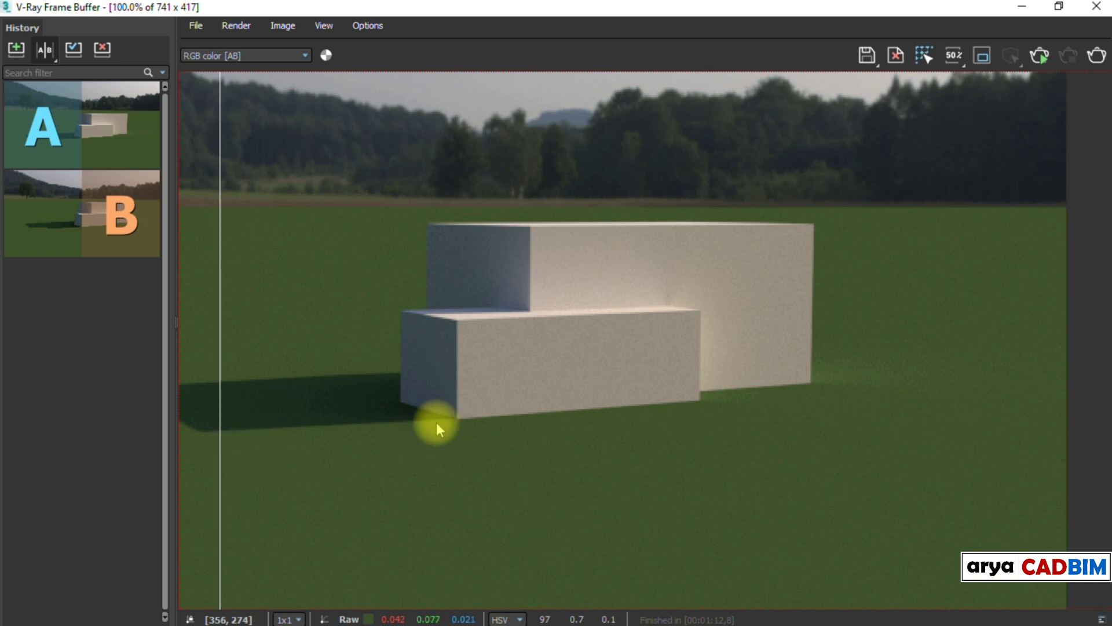
pyautogui.doubleClick(438, 421)
pyautogui.moveTo(218, 389); pyautogui.dragTo(938, 419)
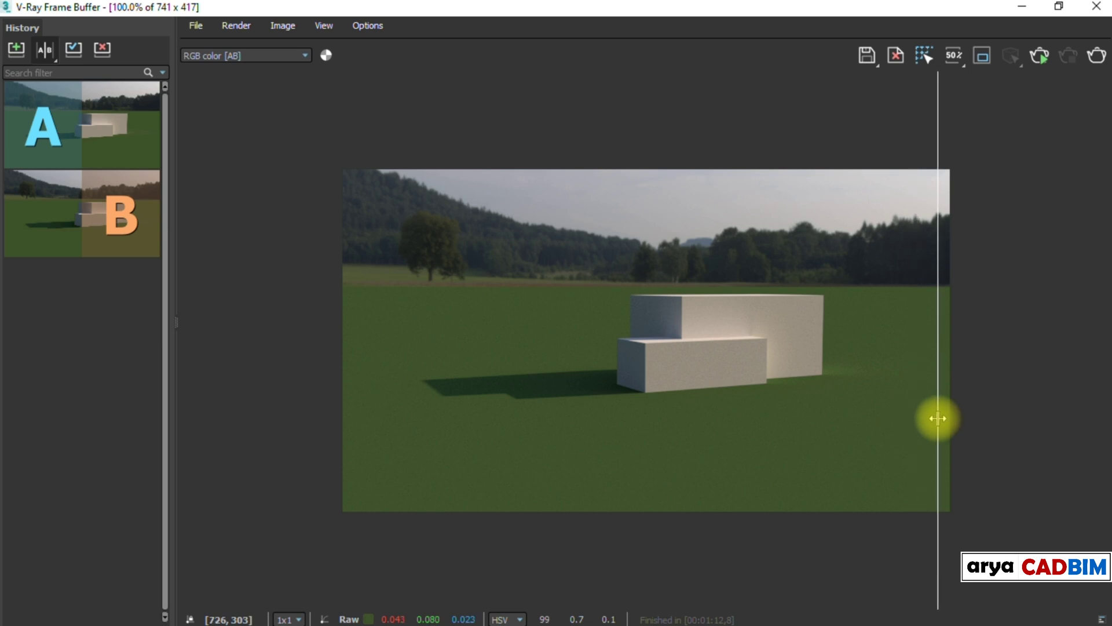
pyautogui.doubleClick(604, 8)
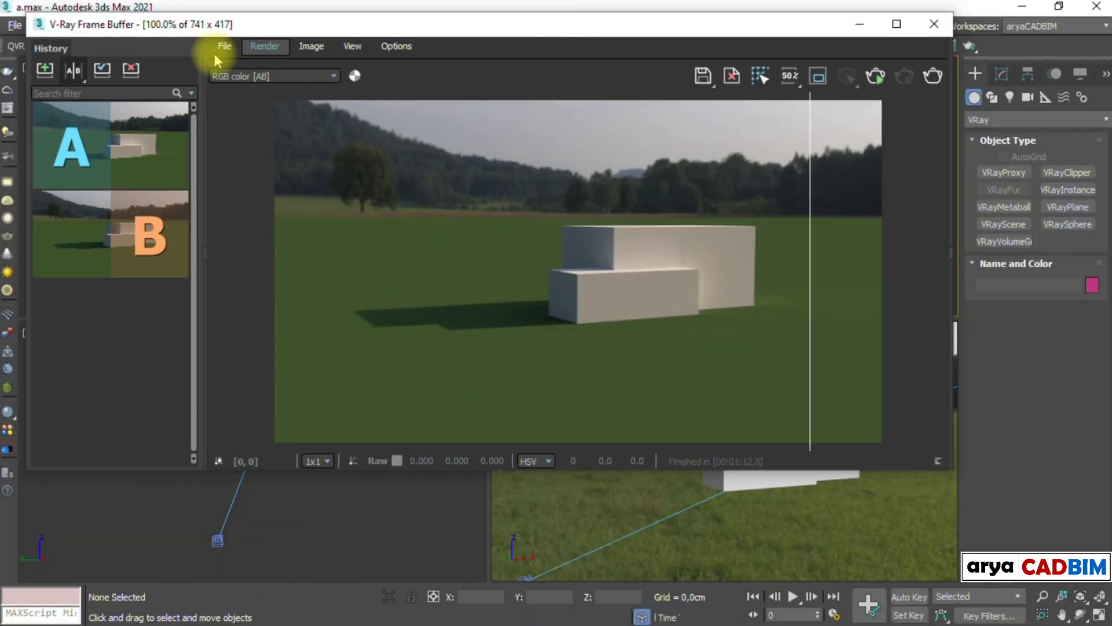
# Turn off the A/B comparison, clear the rendered image and close the V-Ray Frame Buffer
pyautogui.click(72, 71)
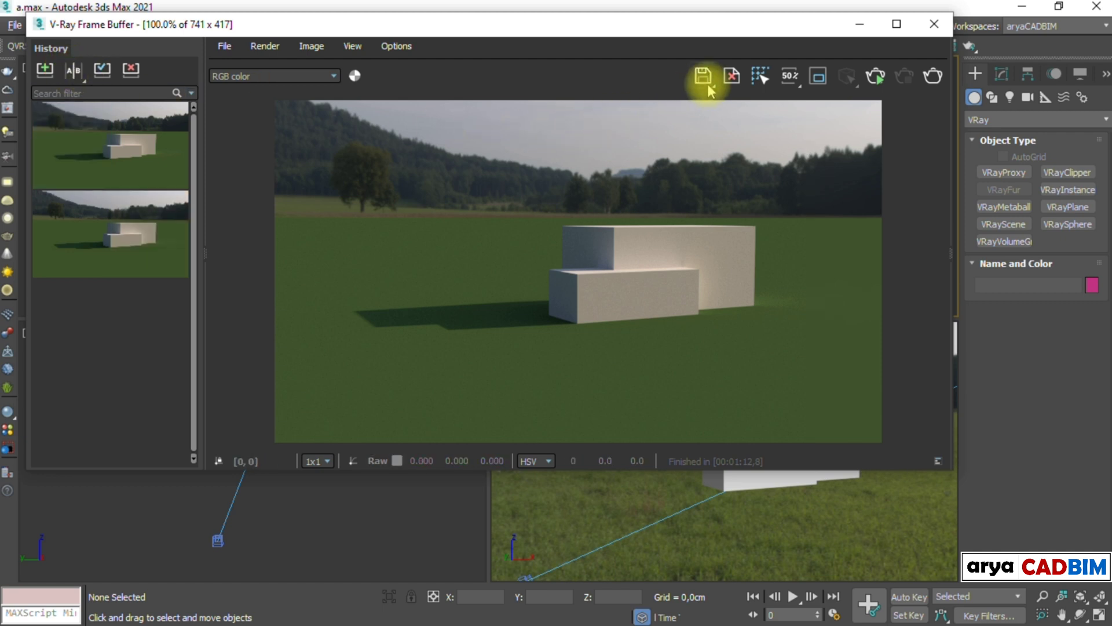
pyautogui.click(731, 75)
pyautogui.click(555, 370)
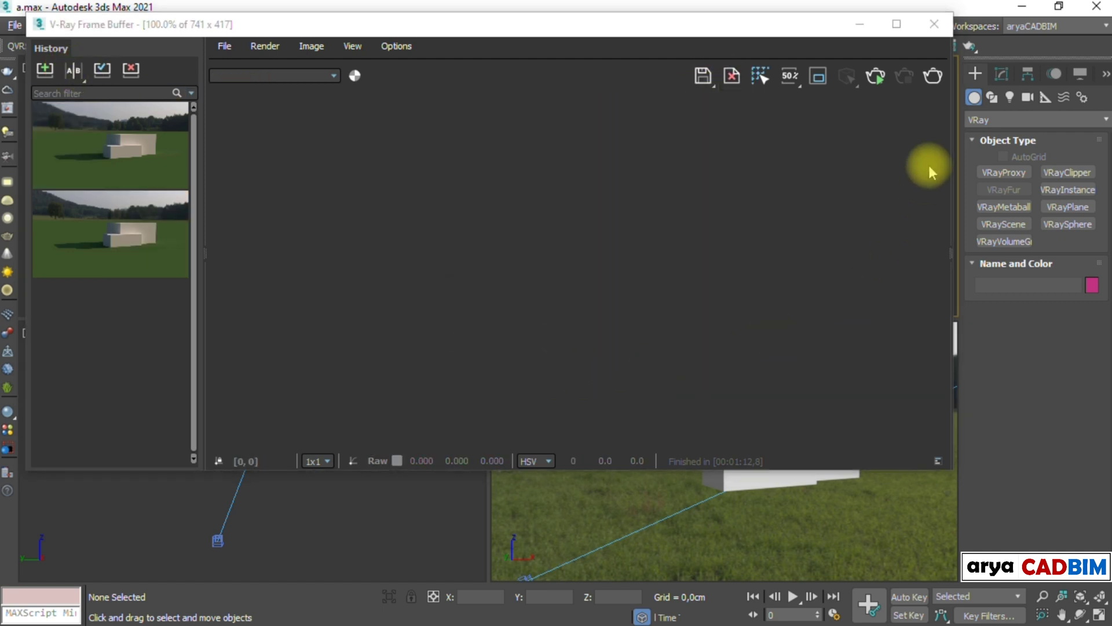
pyautogui.click(934, 24)
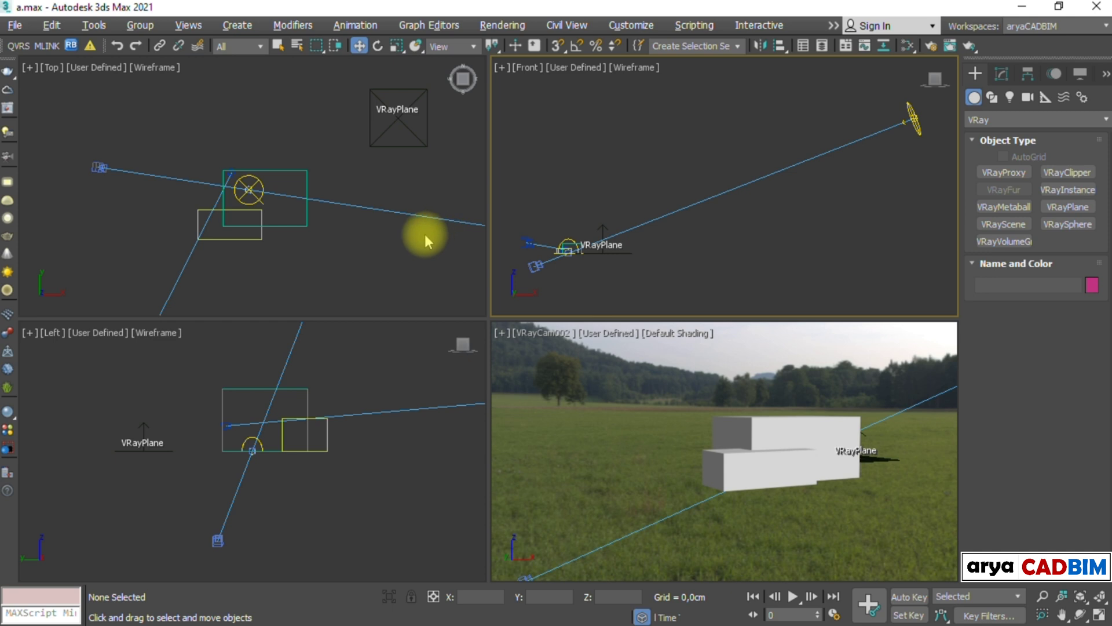
# Move the dome light VRayLight001 with its linked sun and camera far away from the boxes and VRayPlane in the Top view
pyautogui.click(458, 239)
pyautogui.hotkey('alt', 'w')
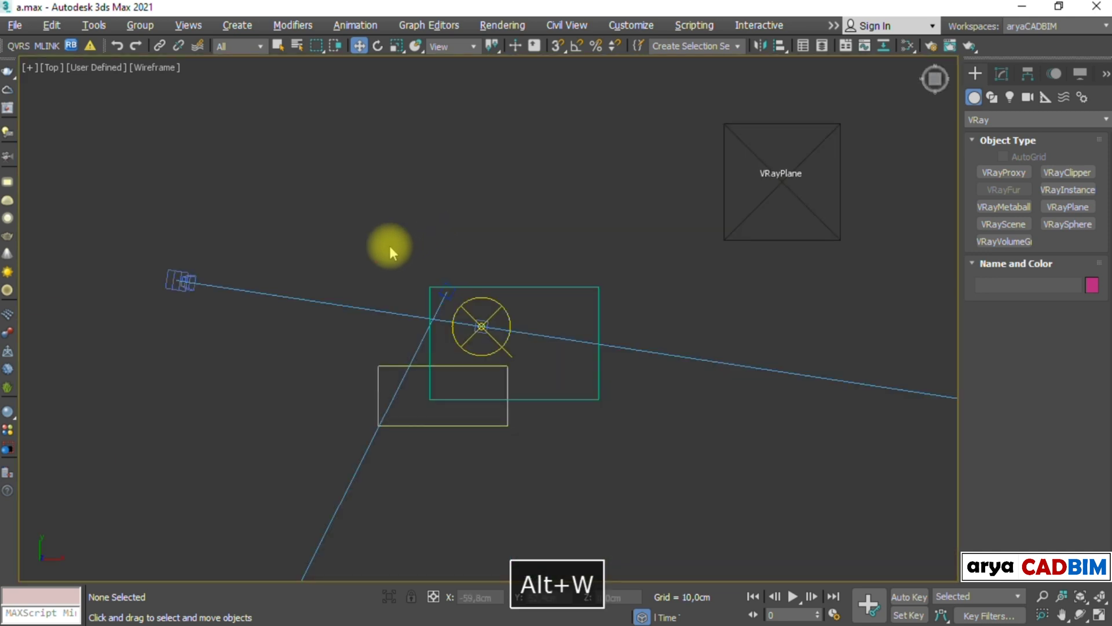
pyautogui.press('z')
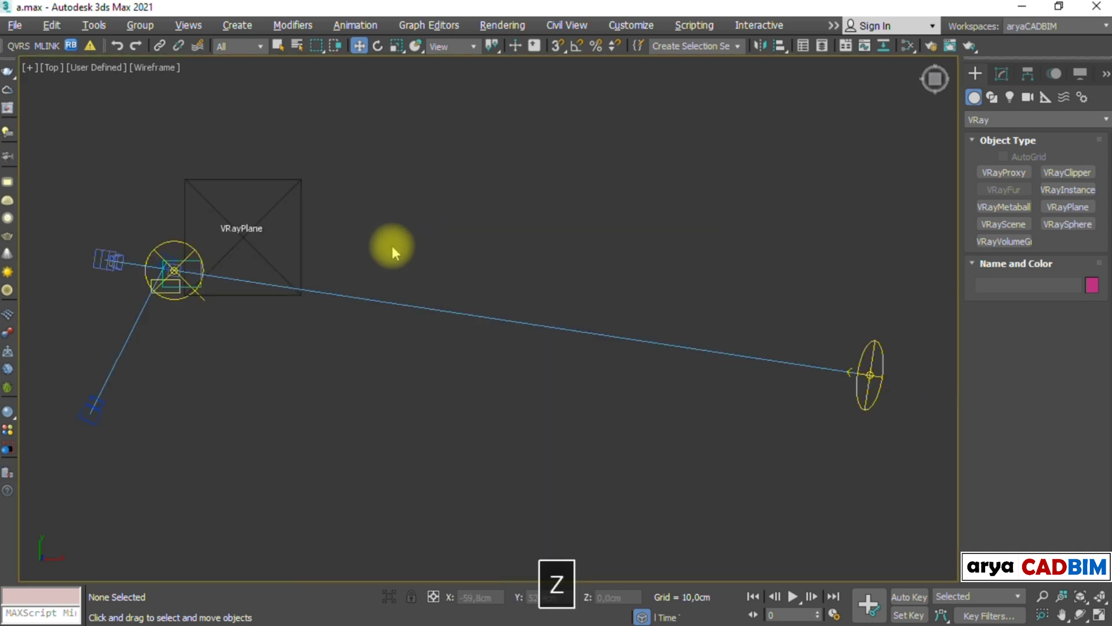
pyautogui.click(171, 243)
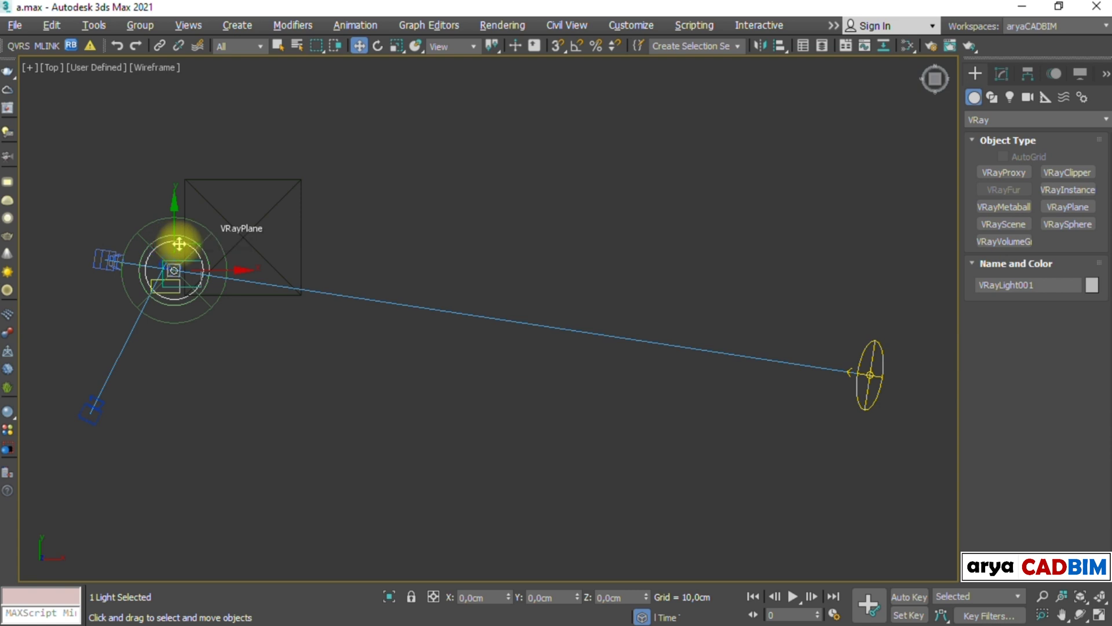
pyautogui.moveTo(186, 251); pyautogui.dragTo(520, 300)
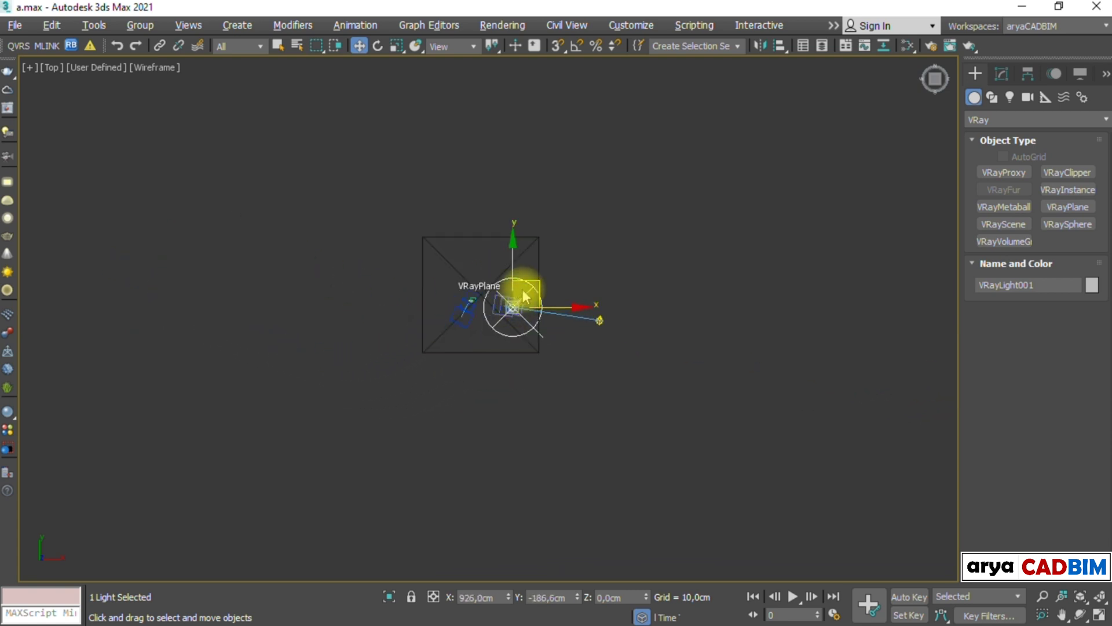
pyautogui.moveTo(528, 284); pyautogui.dragTo(788, 112)
pyautogui.click(708, 280)
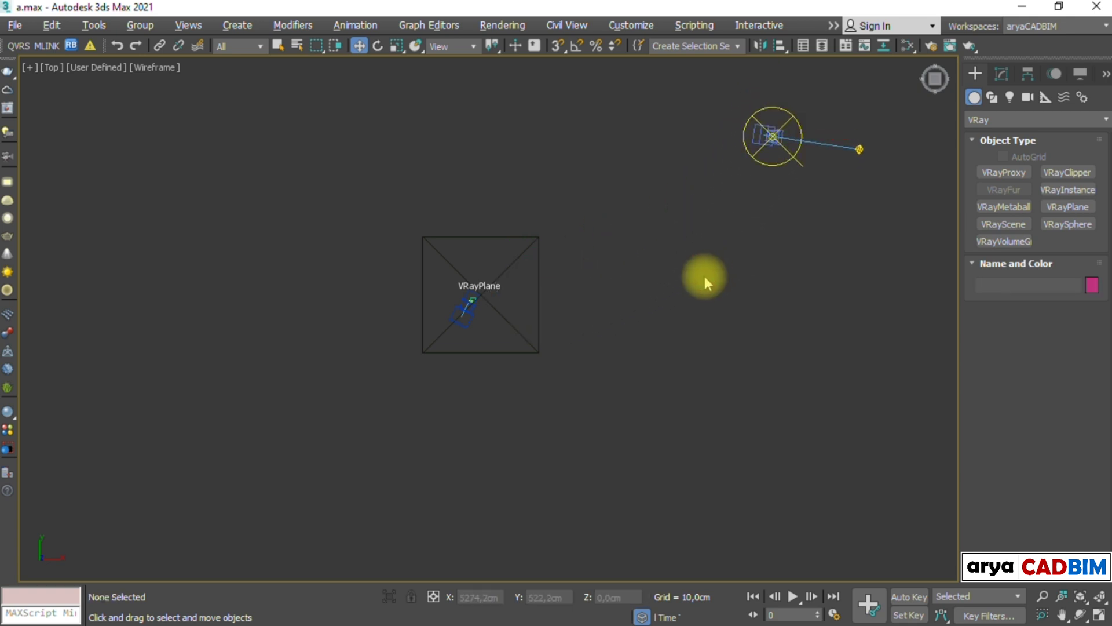
pyautogui.scroll(2, 699, 290)
pyautogui.moveTo(683, 298); pyautogui.dragTo(598, 370, button='middle')
pyautogui.hotkey('alt', 'w')
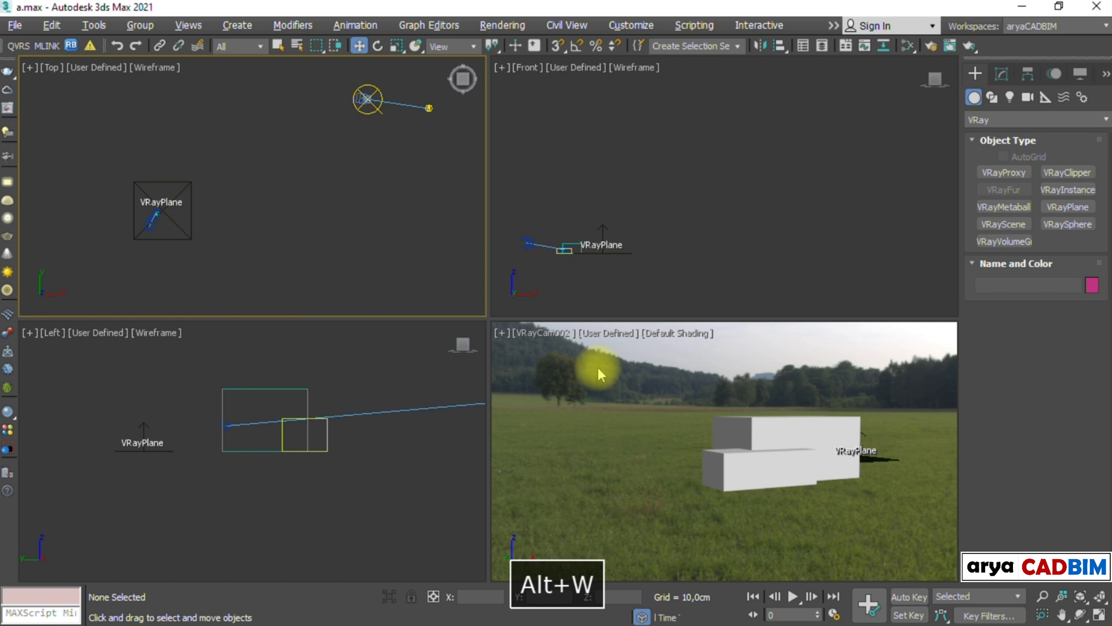
# Render the camera view with the relocated dome light and save the result to the render history
pyautogui.click(9, 108)
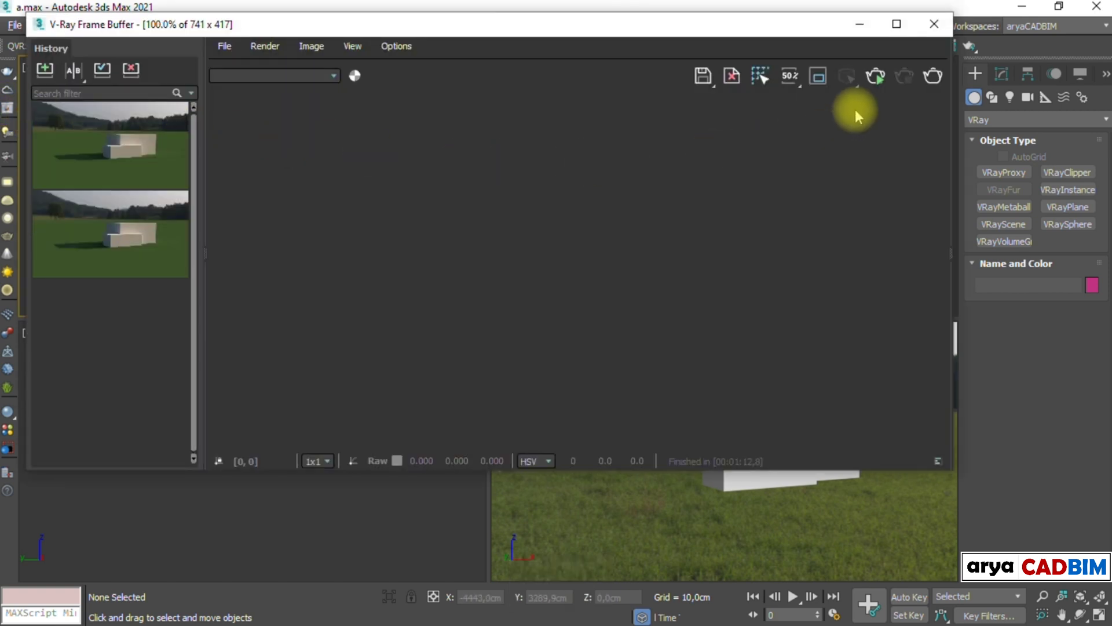
pyautogui.click(875, 78)
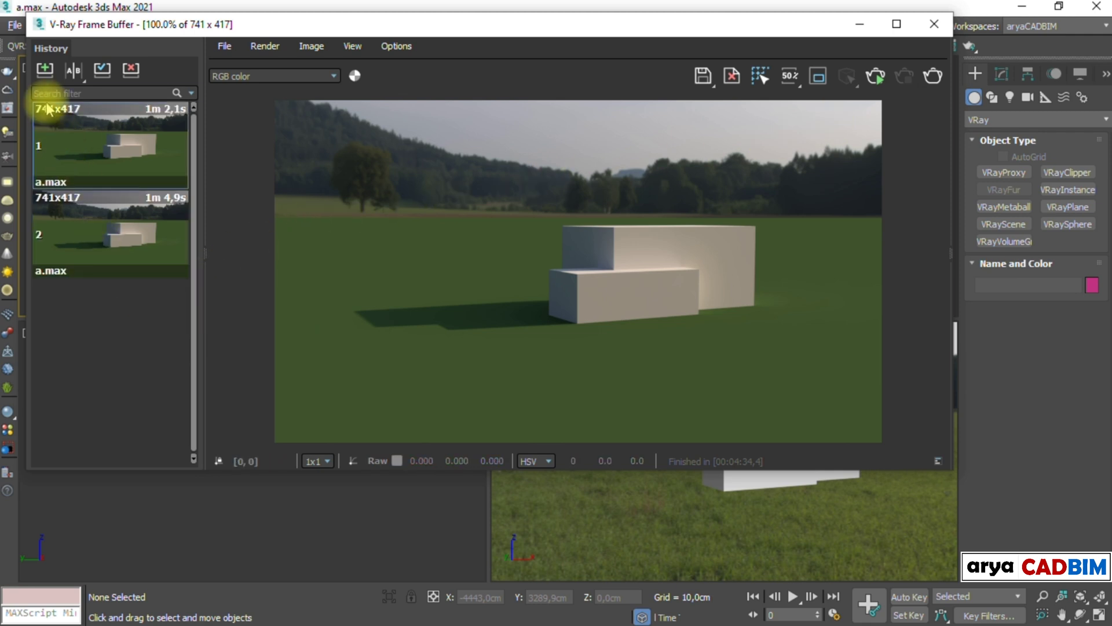
pyautogui.click(45, 69)
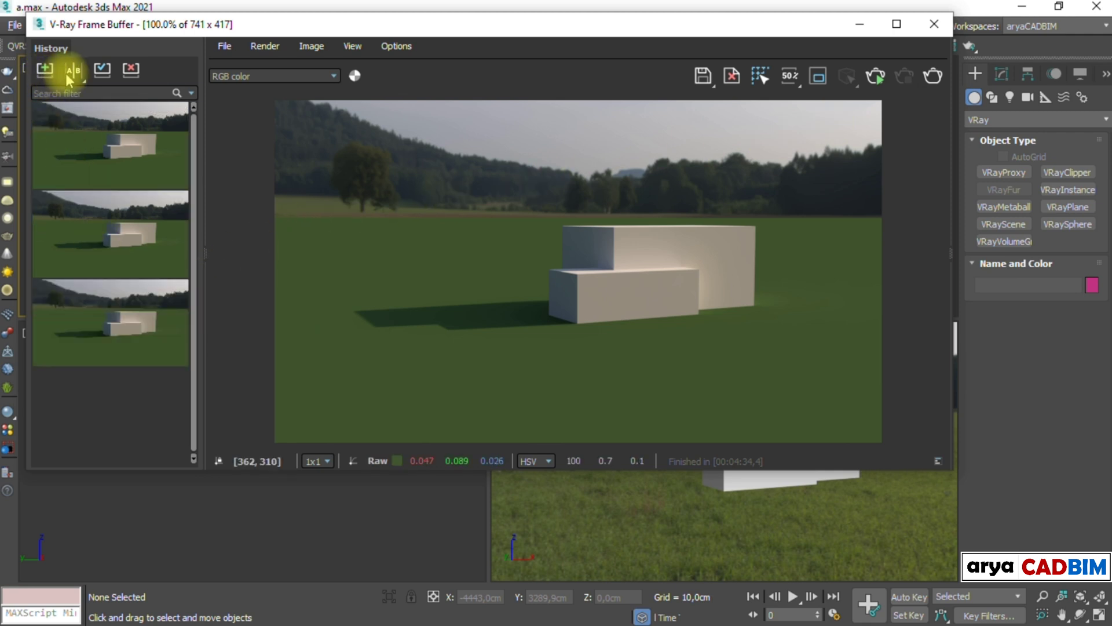
# Set up an A/B comparison with the newest render as A and the second history render as B
pyautogui.click(74, 71)
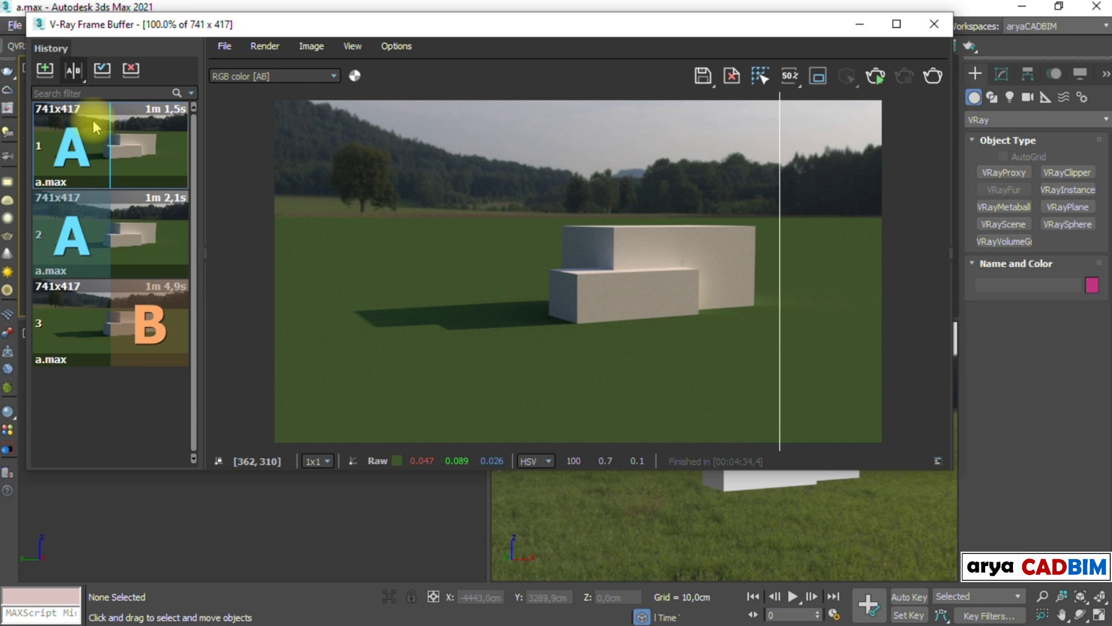
pyautogui.click(93, 120)
pyautogui.click(140, 228)
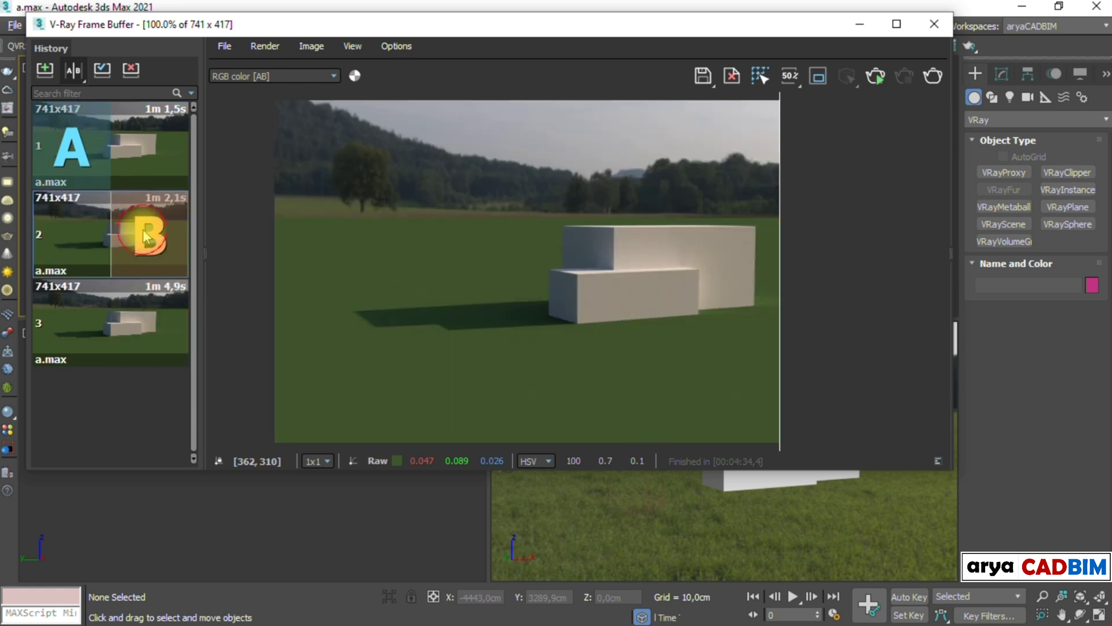
pyautogui.click(483, 270)
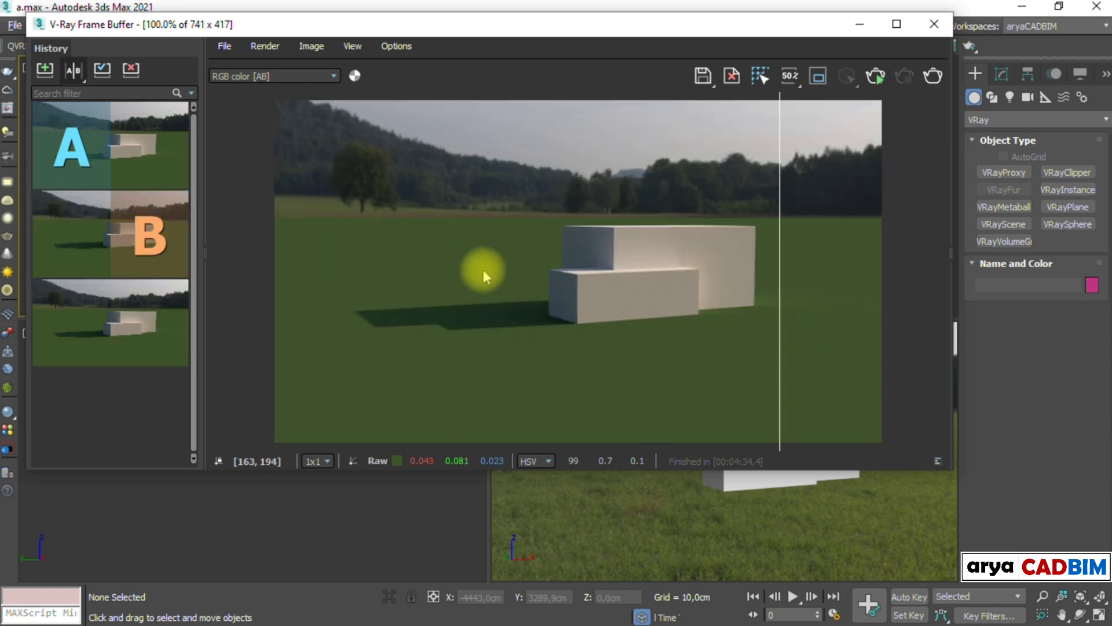
# Examine both renders in the enlarged frame buffer by sweeping the divider across the boxes and shadow, and close the buffer
pyautogui.doubleClick(679, 29)
pyautogui.scroll(1, 653, 277)
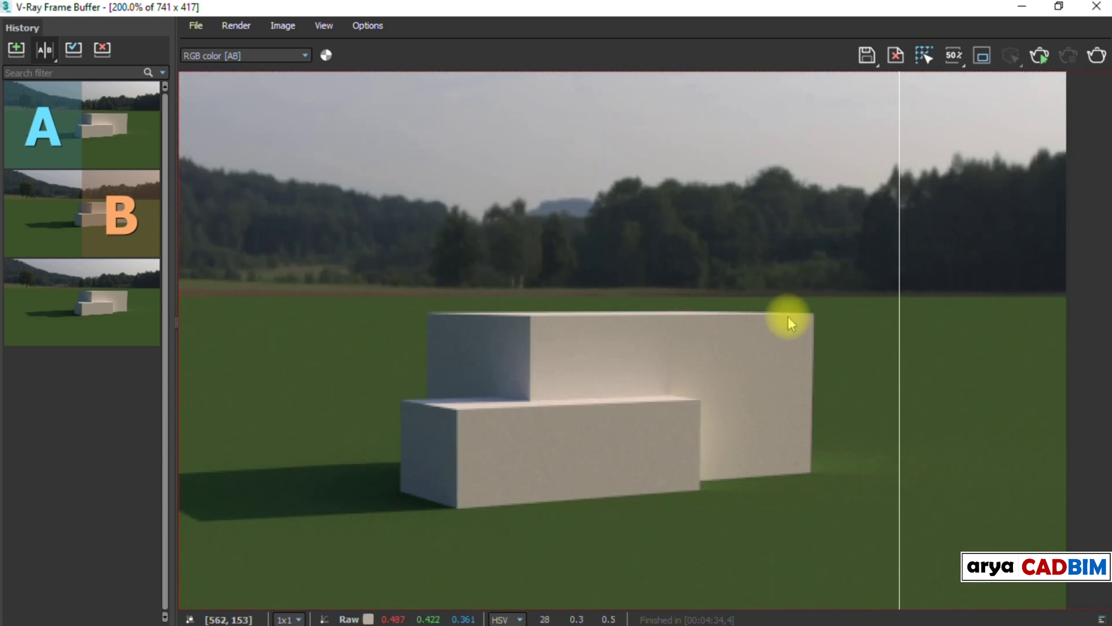
pyautogui.moveTo(750, 314); pyautogui.dragTo(798, 302, button='middle')
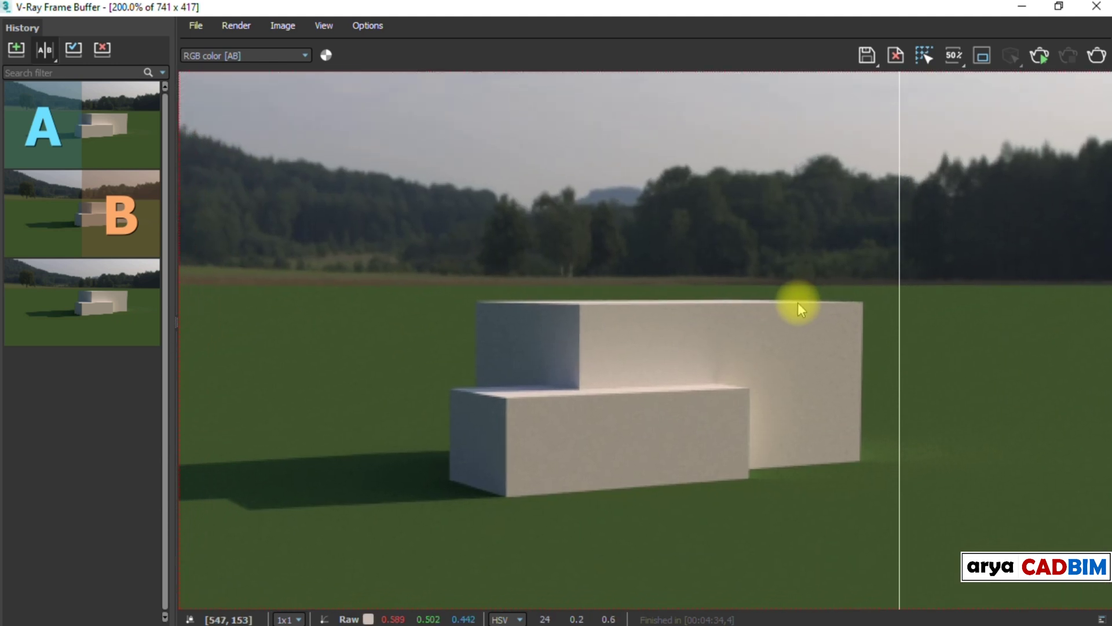
pyautogui.moveTo(900, 319); pyautogui.dragTo(264, 304)
pyautogui.moveTo(329, 307); pyautogui.dragTo(450, 297, button='middle')
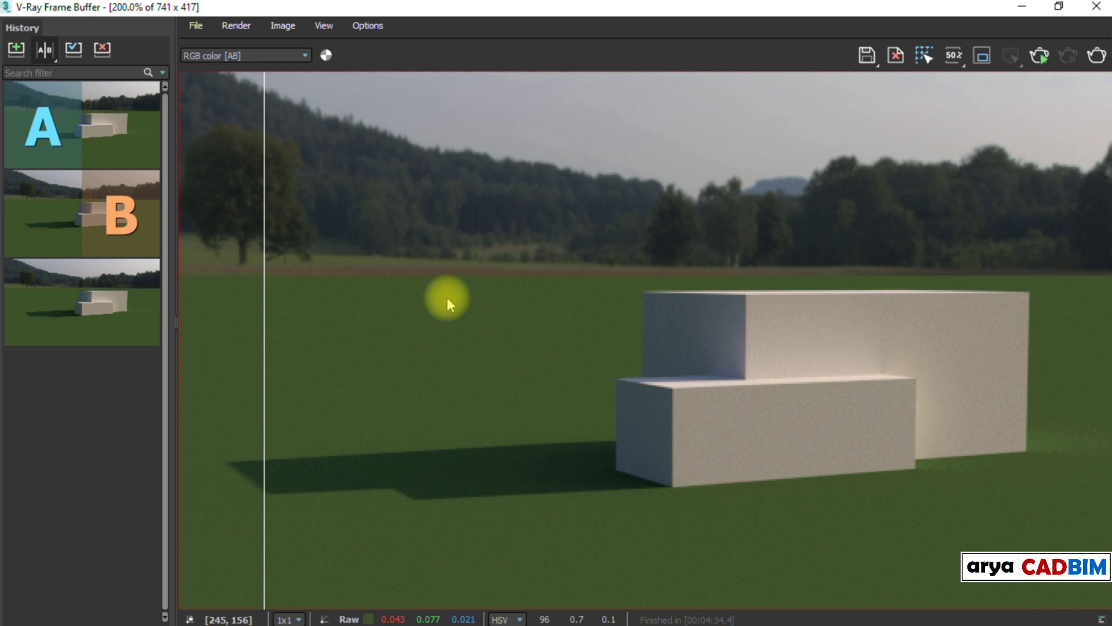
pyautogui.moveTo(265, 333); pyautogui.dragTo(900, 343)
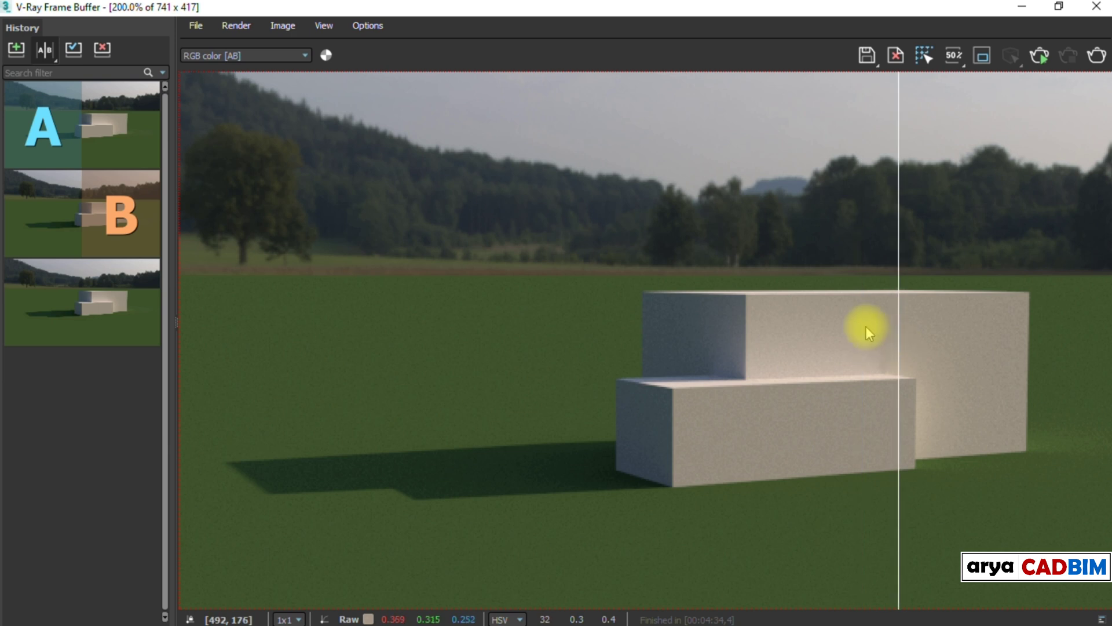
pyautogui.scroll(-2, 863, 326)
pyautogui.scroll(1, 863, 325)
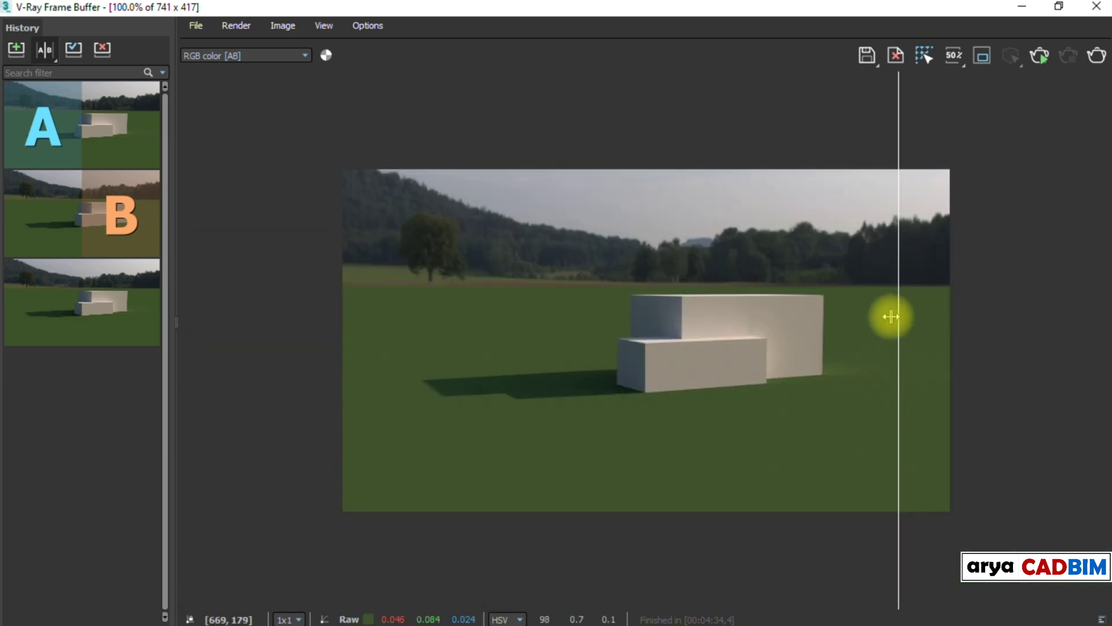
pyautogui.moveTo(893, 316); pyautogui.dragTo(926, 341)
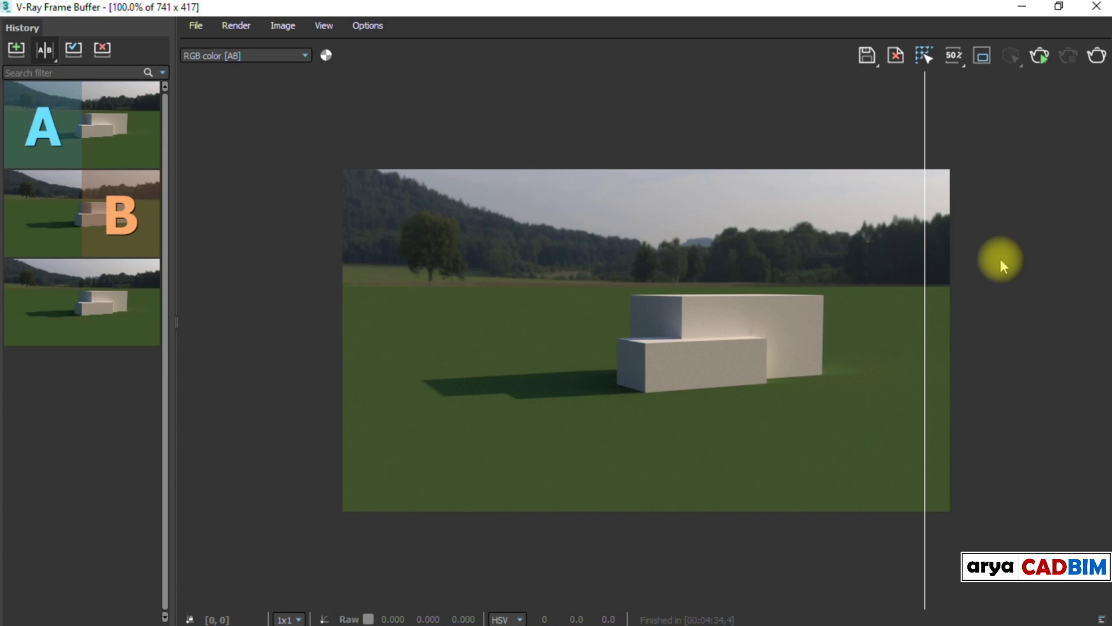
pyautogui.click(1095, 8)
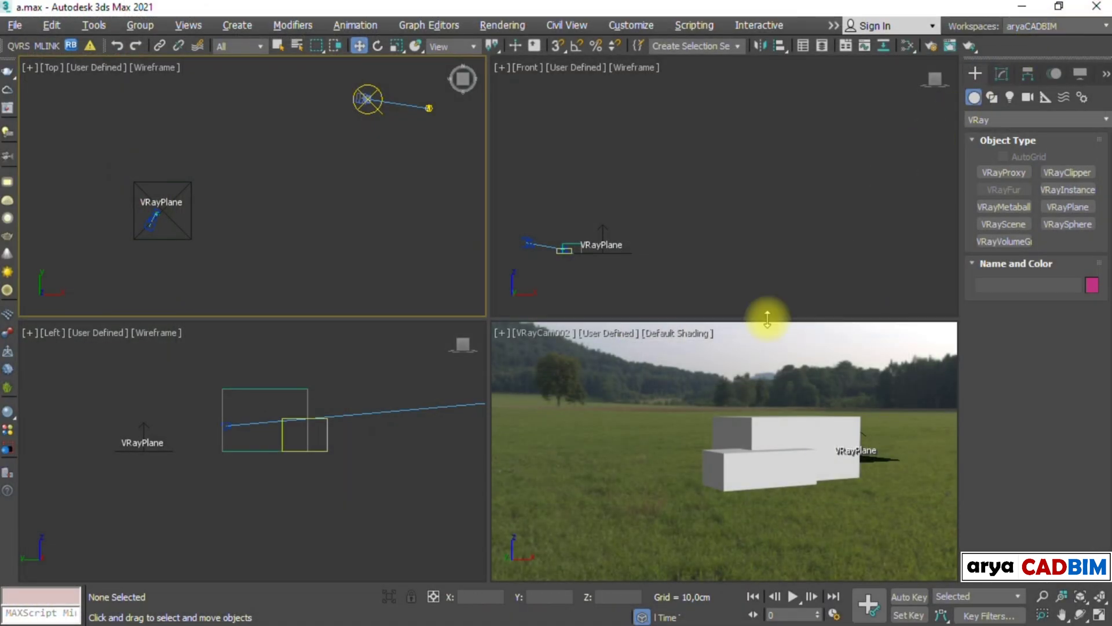
# Switch the shaded camera viewport from VRayCam002 to VRayCam001 to look towards the sun
pyautogui.click(648, 360)
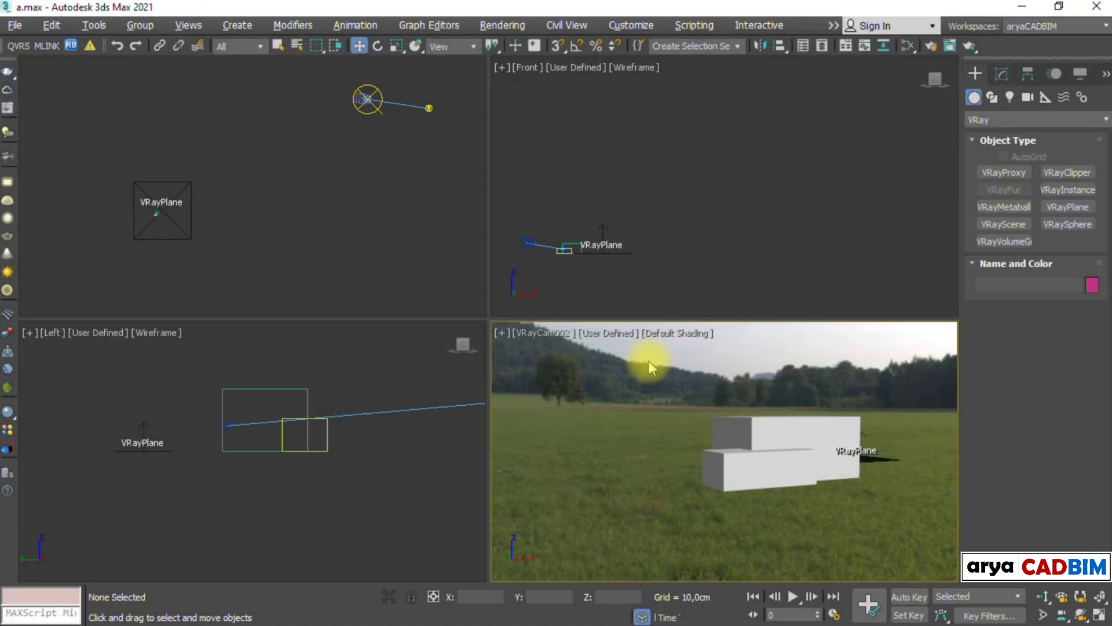
pyautogui.press('c')
pyautogui.doubleClick(515, 202)
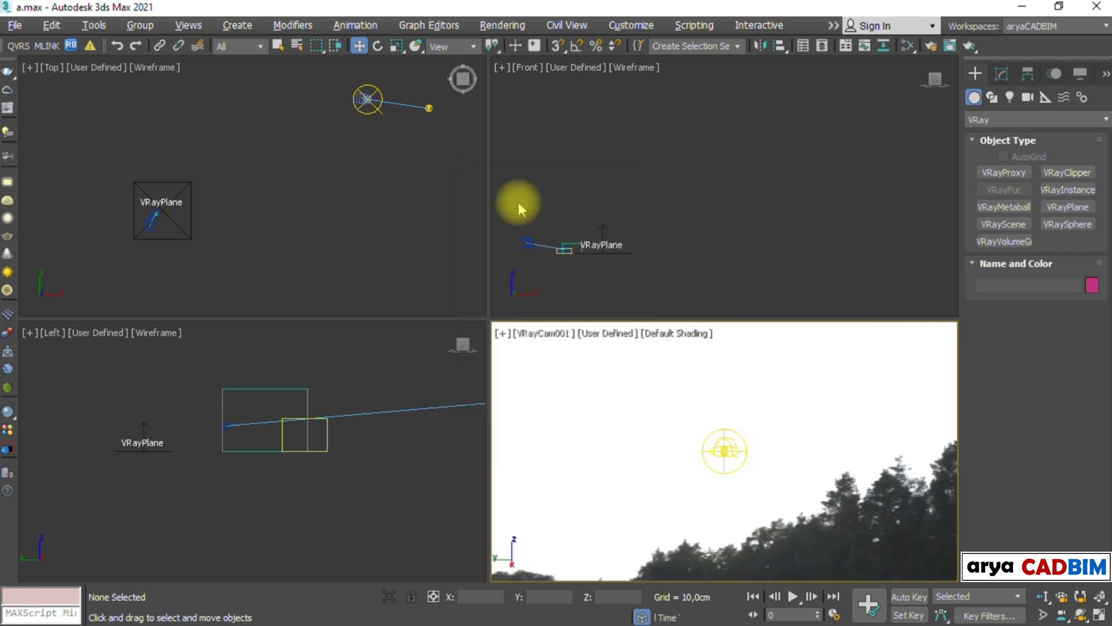
# Set the Overall mult of the VRayBitmap Map #3 to 0,05 and close the Slate Material Editor
pyautogui.press('m')
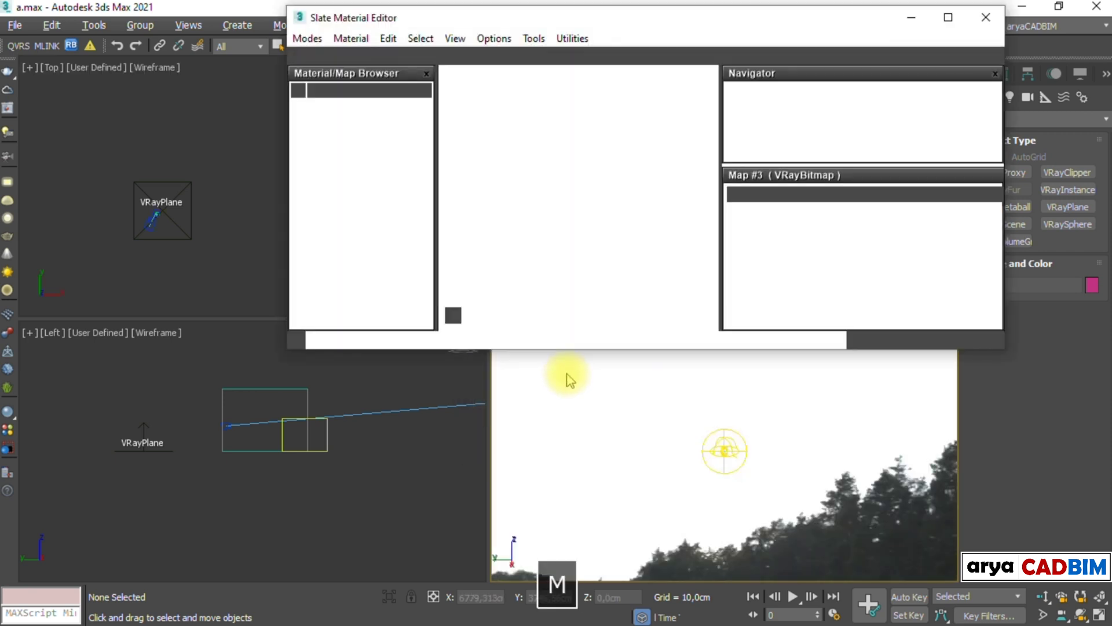
pyautogui.moveTo(939, 292); pyautogui.dragTo(956, 112)
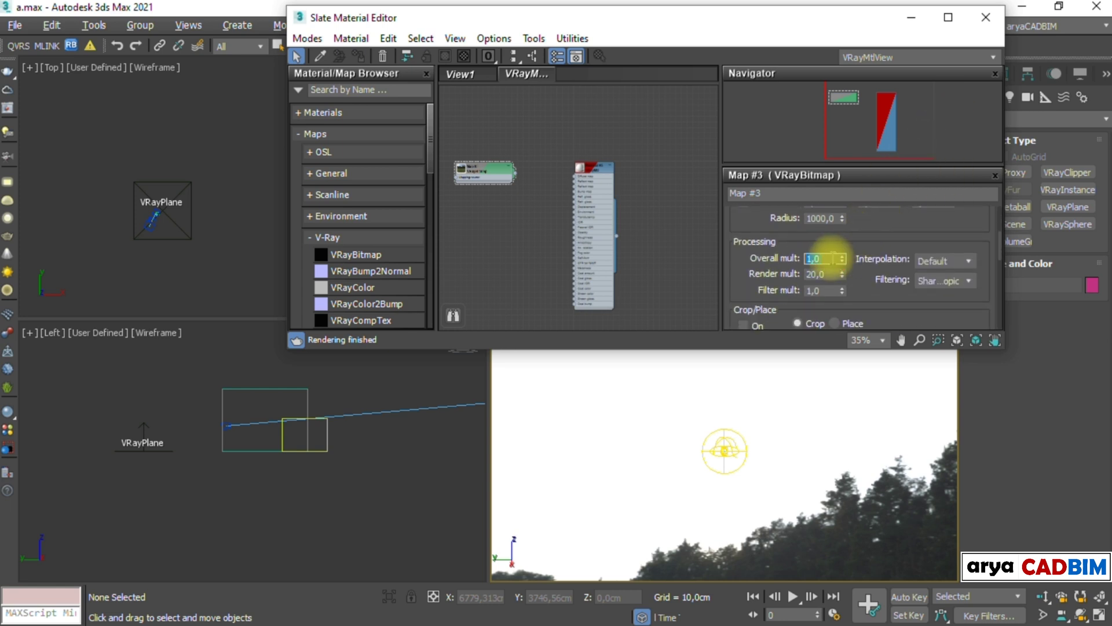
pyautogui.press('Return')
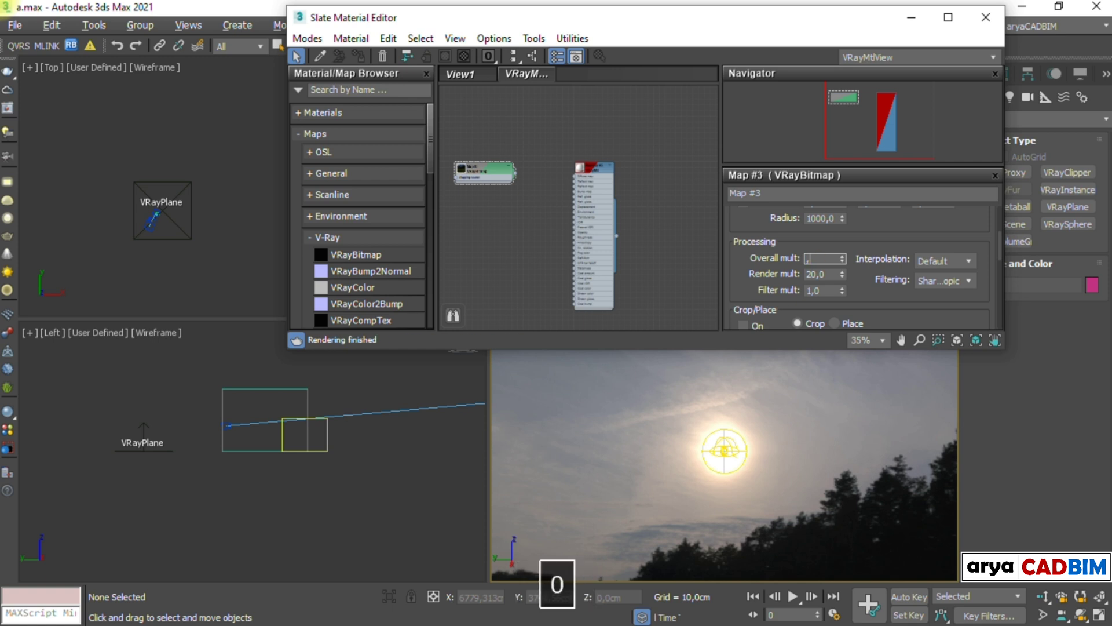
pyautogui.write('0,05')
pyautogui.press('Return')
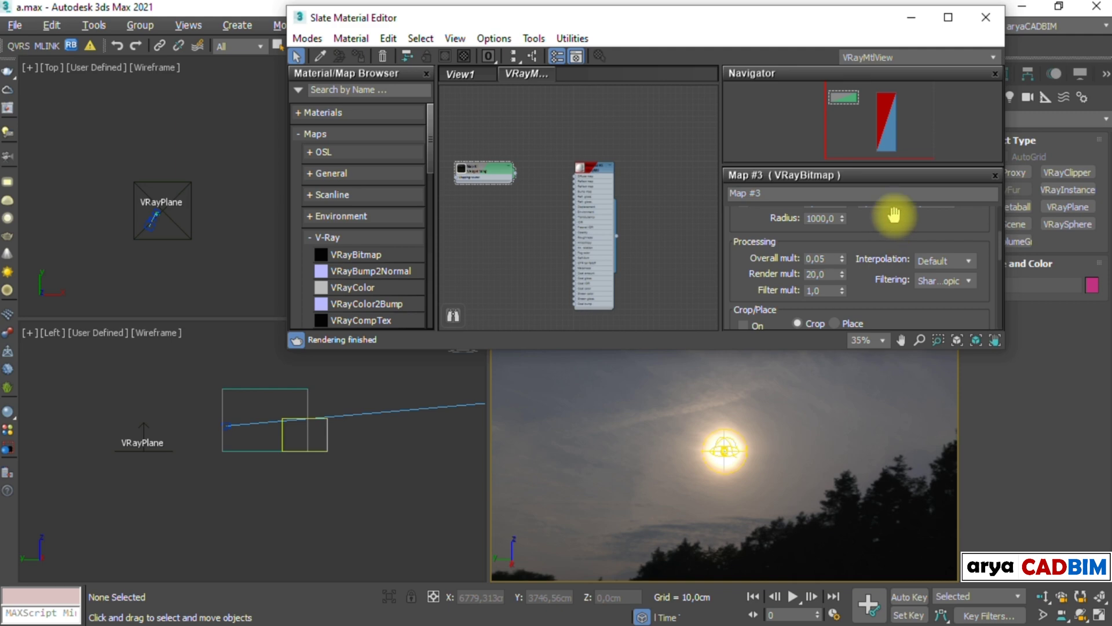
pyautogui.click(986, 17)
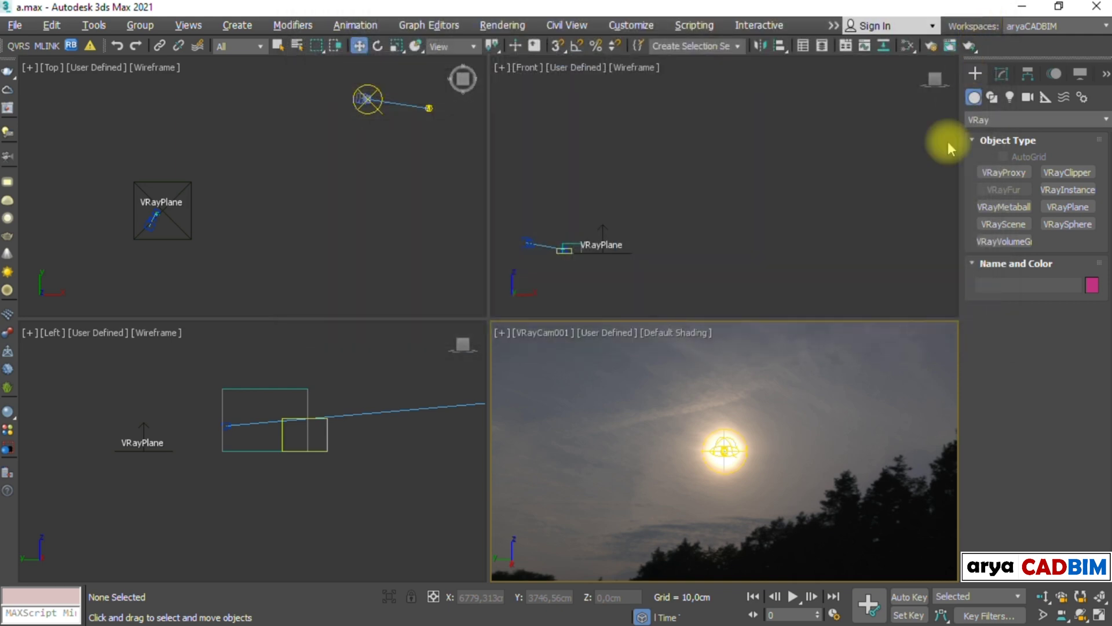
# Move the dome light with its linked sun and camera in the Top view to about X 5157, Y -1494 cm
pyautogui.click(238, 243)
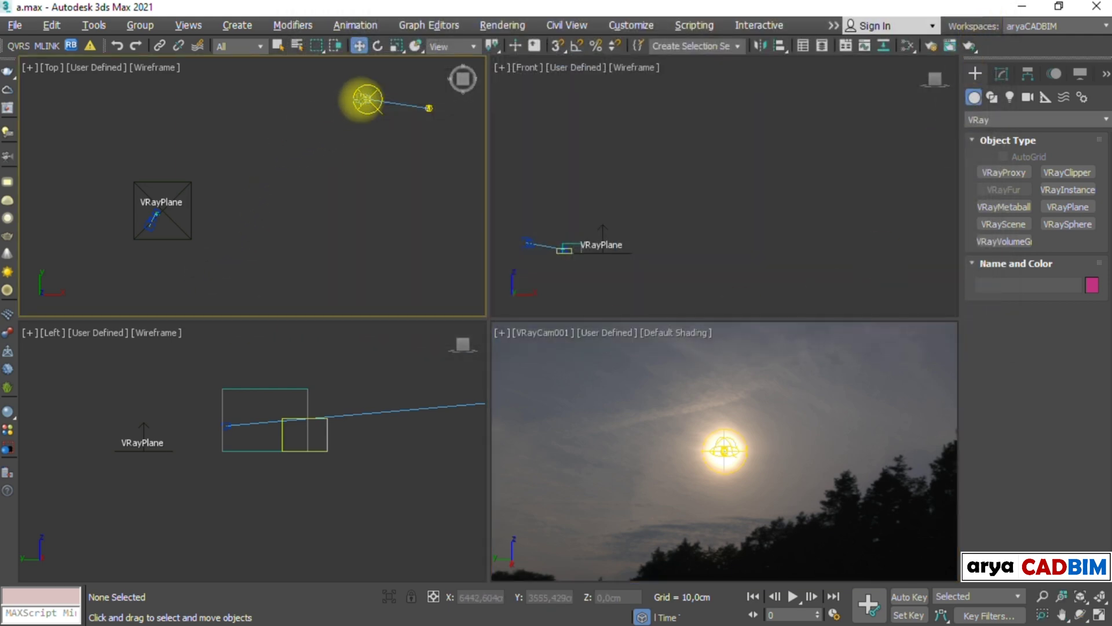
pyautogui.click(367, 98)
pyautogui.moveTo(371, 104); pyautogui.dragTo(353, 233)
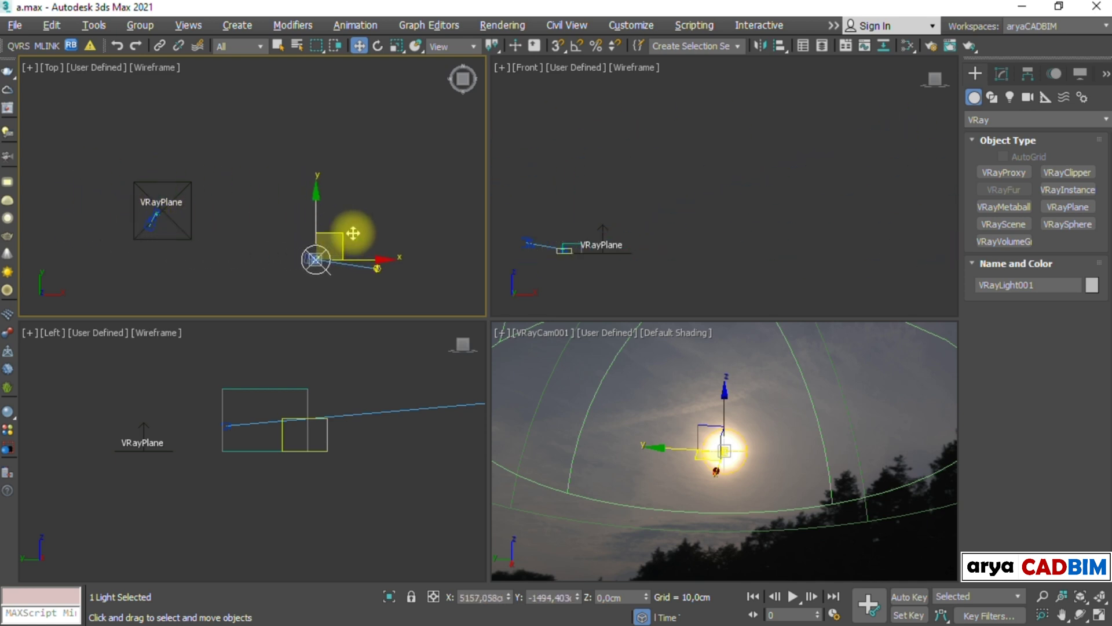
pyautogui.click(690, 384)
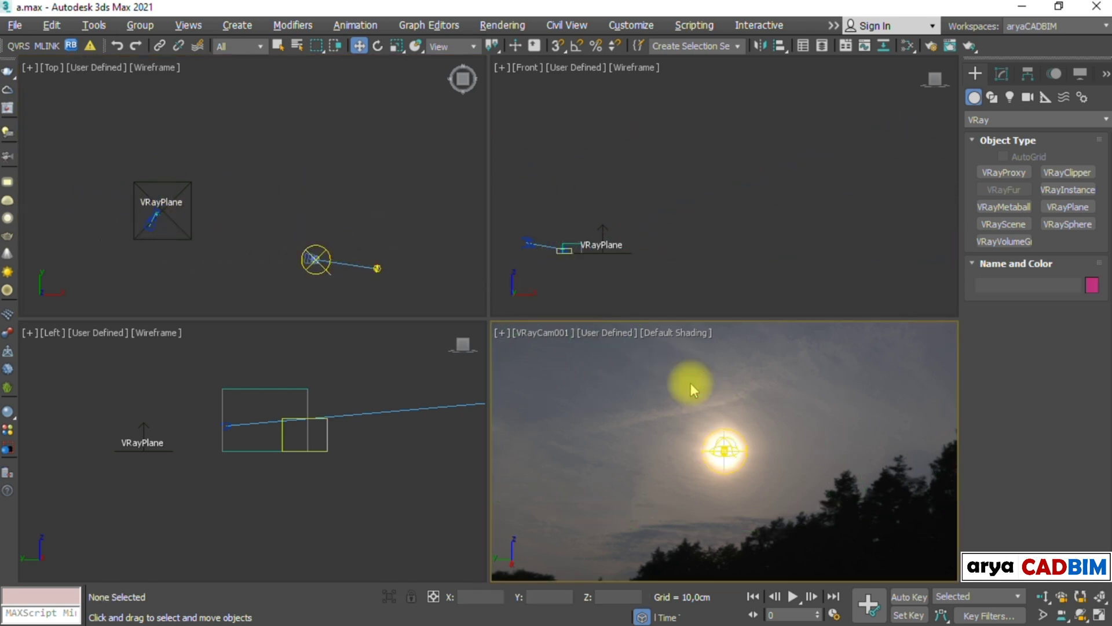